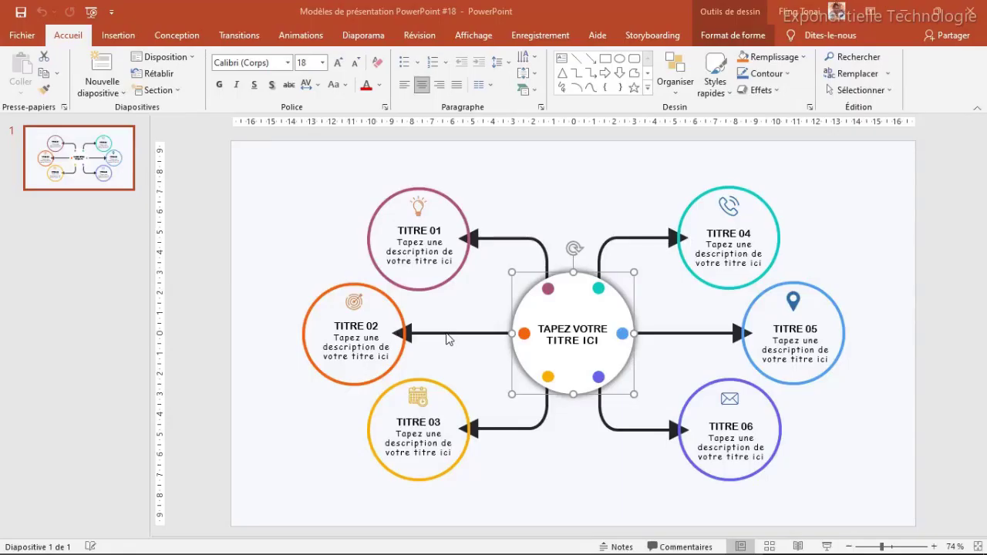
Step: Play the finished six-title circular infographic as a slideshow from the beginning
left_click(363, 34)
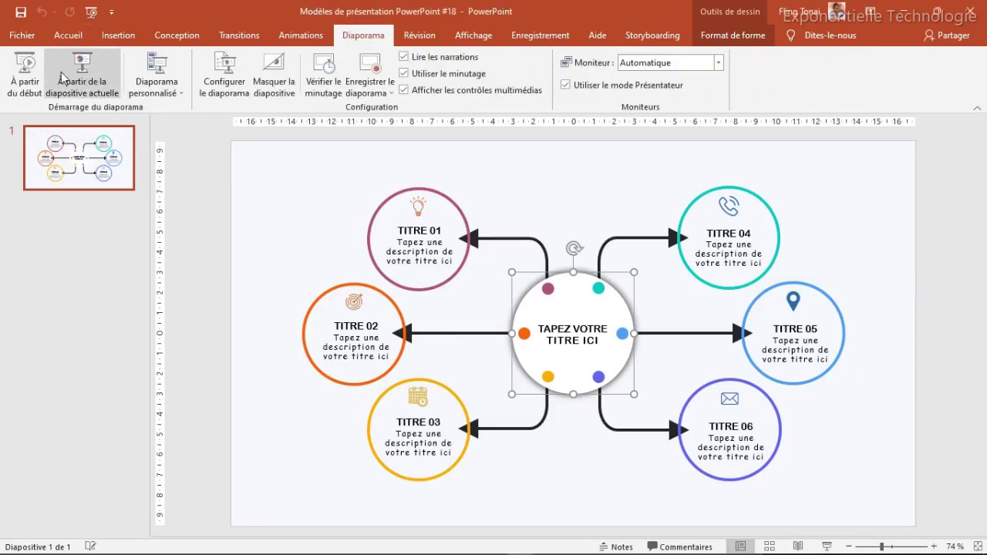
left_click(25, 77)
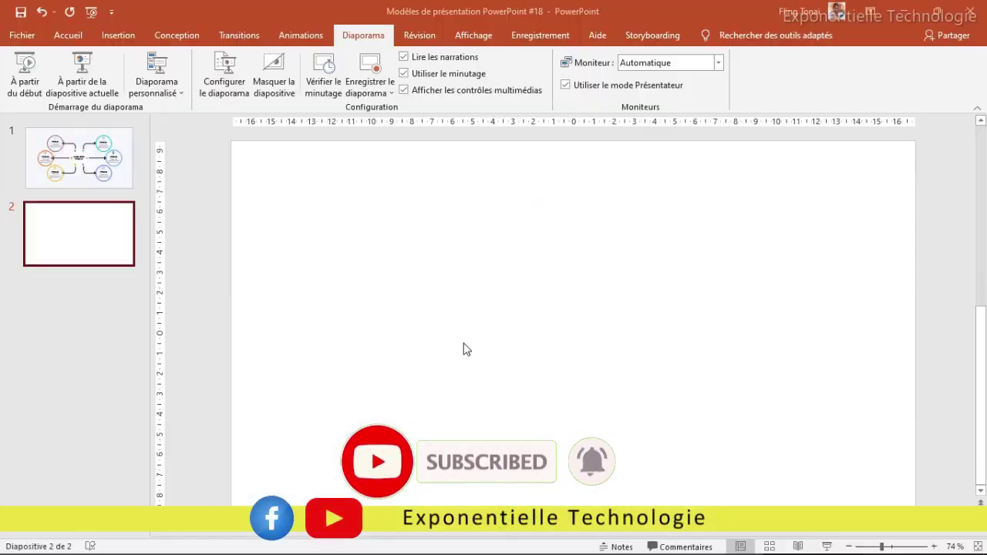
Step: Turn on the slide's centre guides and insert a default oval on the slide
left_click(461, 39)
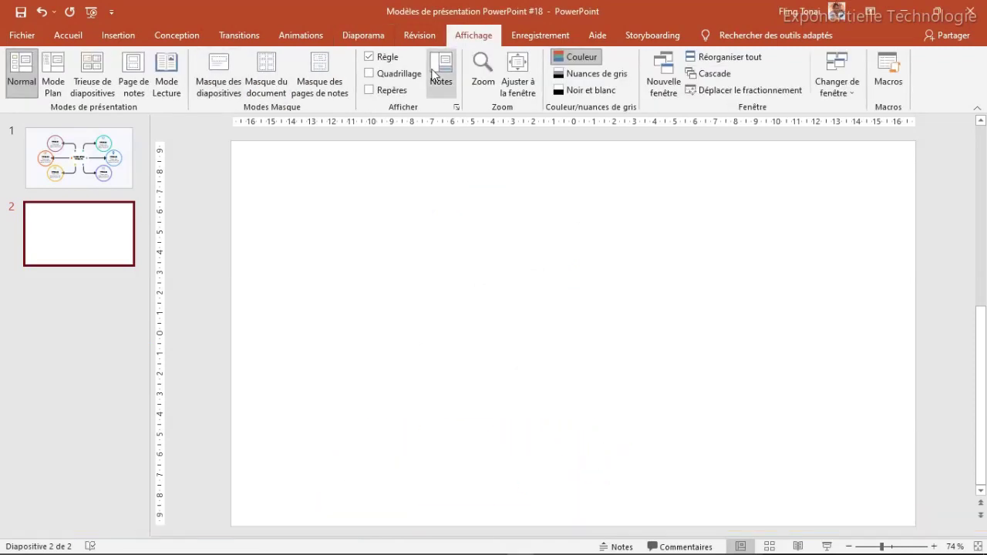
left_click(388, 91)
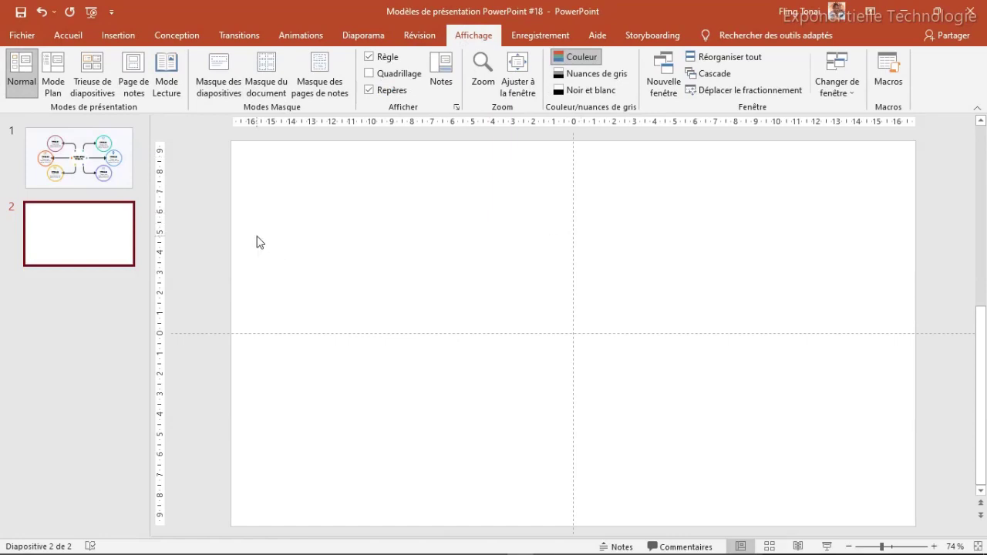
left_click(117, 47)
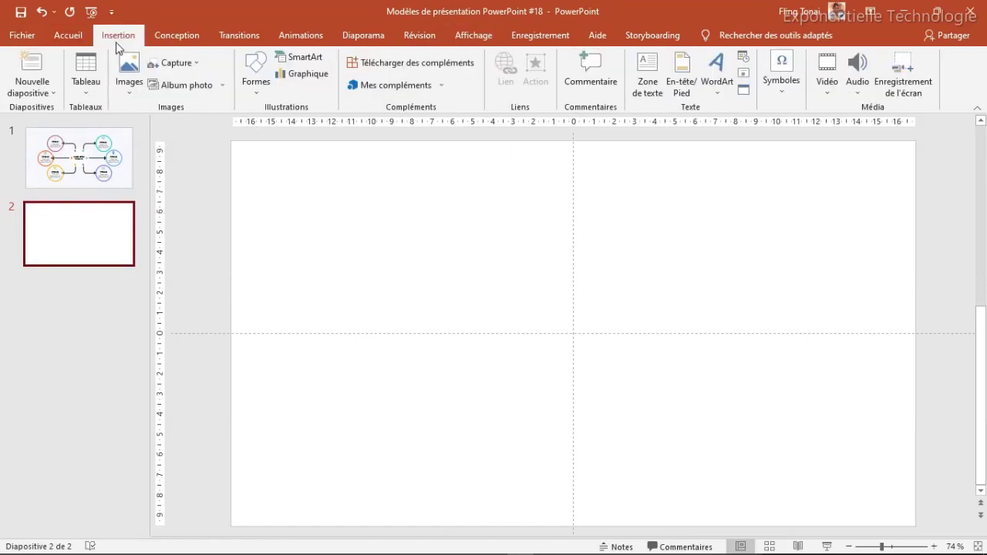
left_click(256, 87)
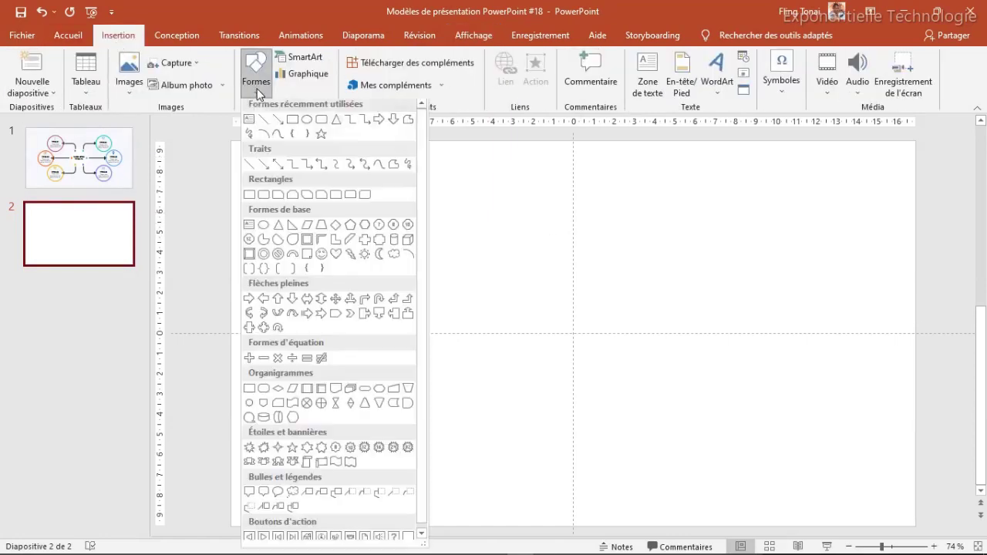
left_click(312, 126)
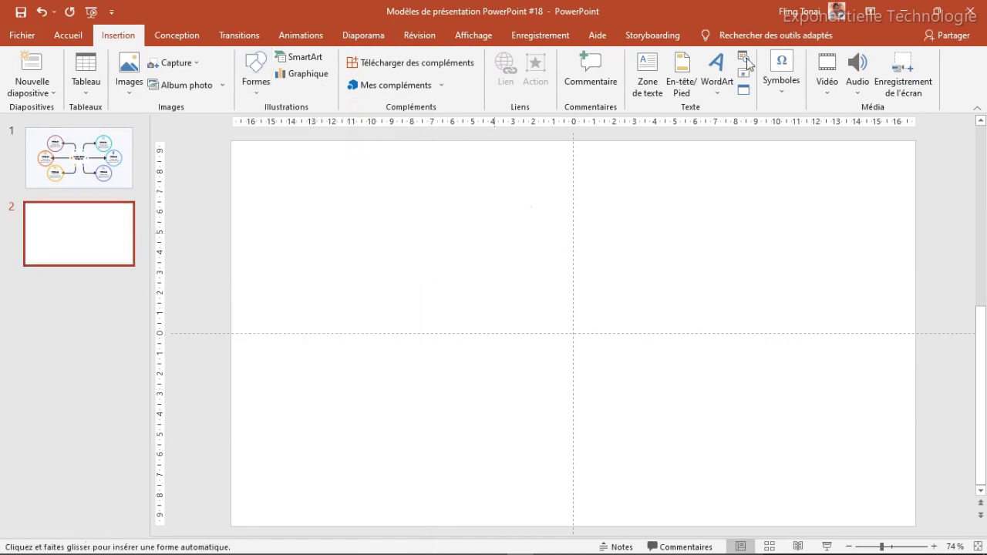
left_click(495, 233)
Step: Size the circle to 6 cm by 6 cm and centre it on the guides' crossing
left_click(892, 63)
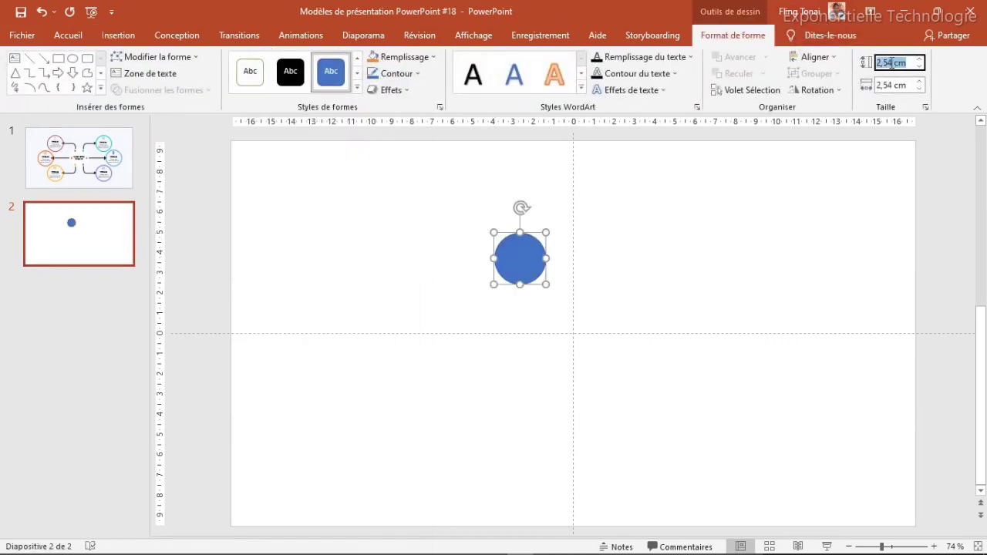
type("6")
key("Tab")
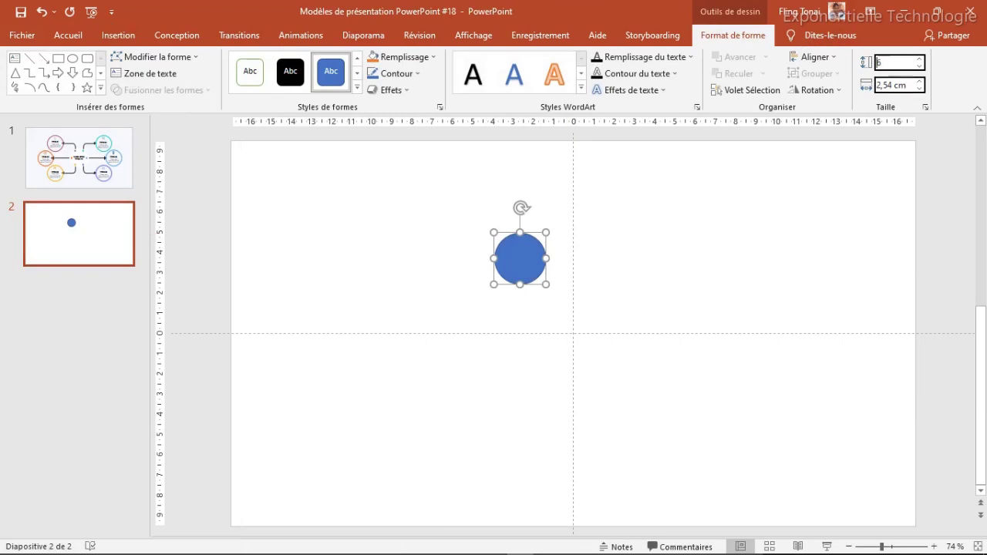
type("6")
key("Tab")
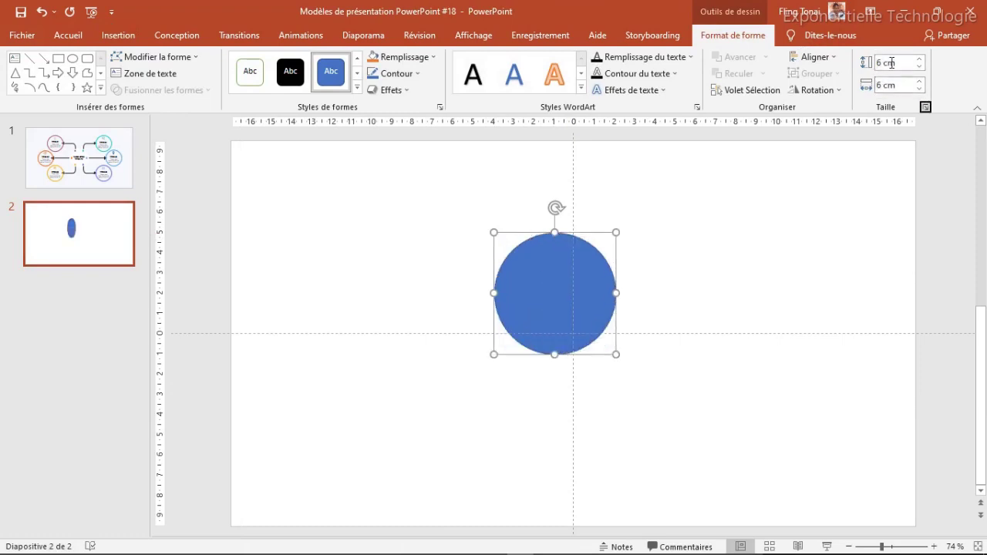
left_click_drag(564, 291, 569, 309)
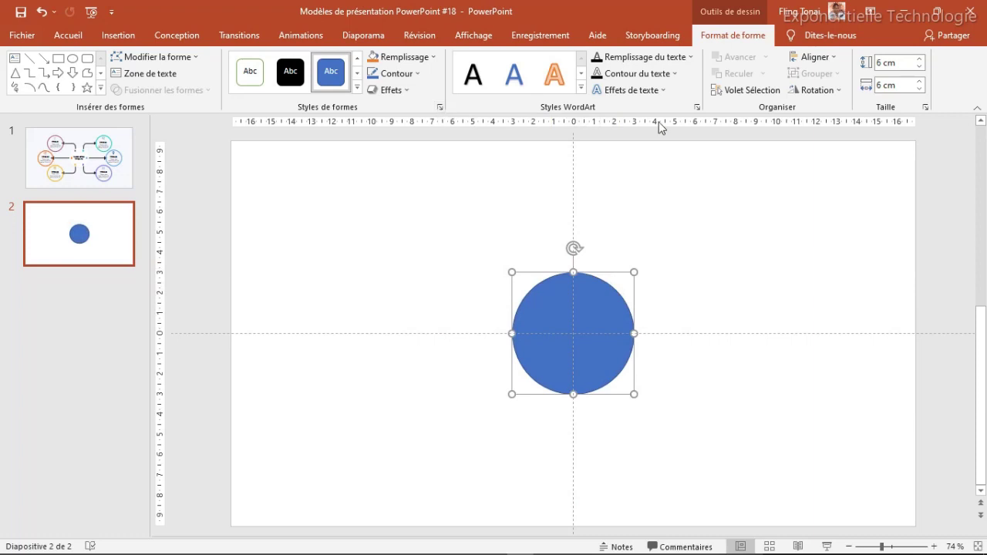
Step: Fill the circle white and remove its outline
left_click(430, 60)
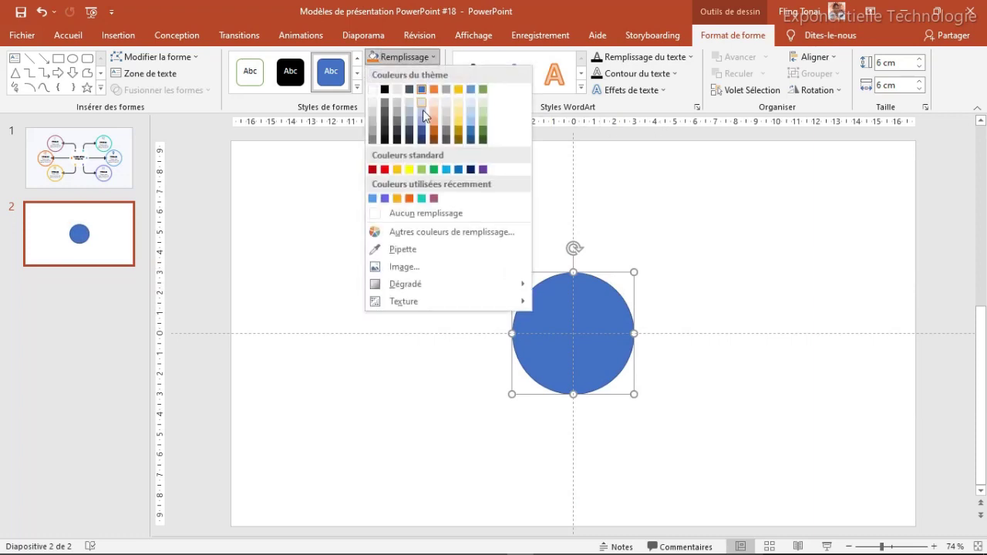
left_click(372, 91)
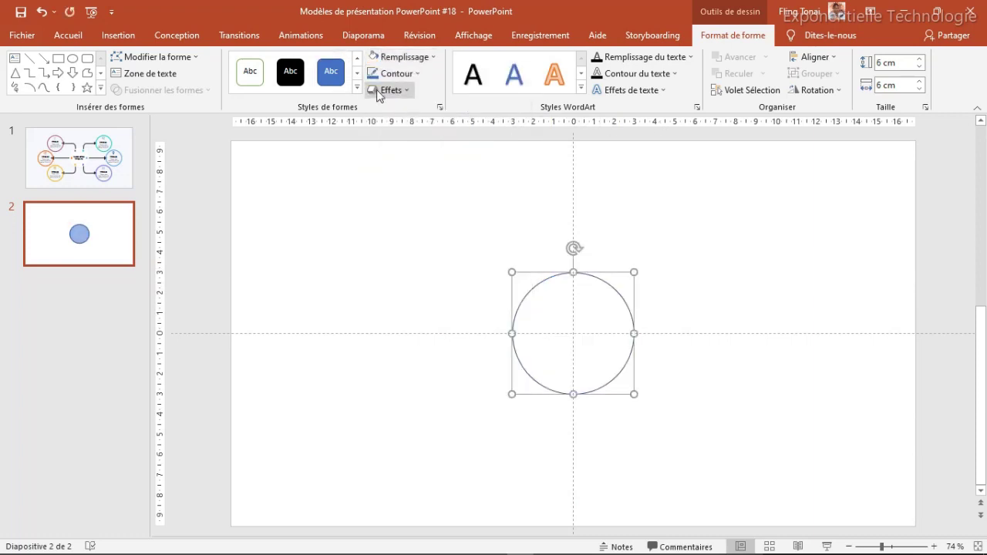
left_click(415, 74)
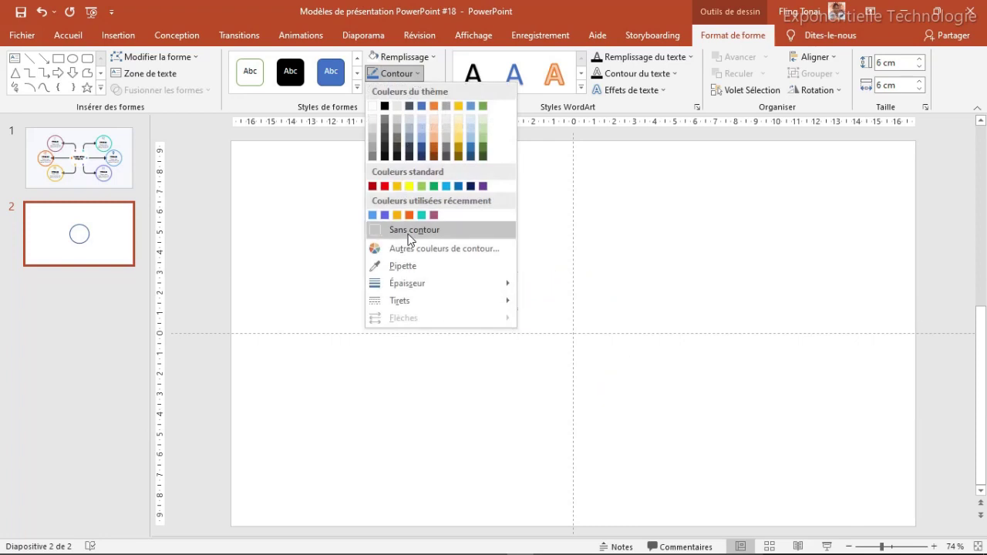
left_click(409, 231)
left_click(409, 236)
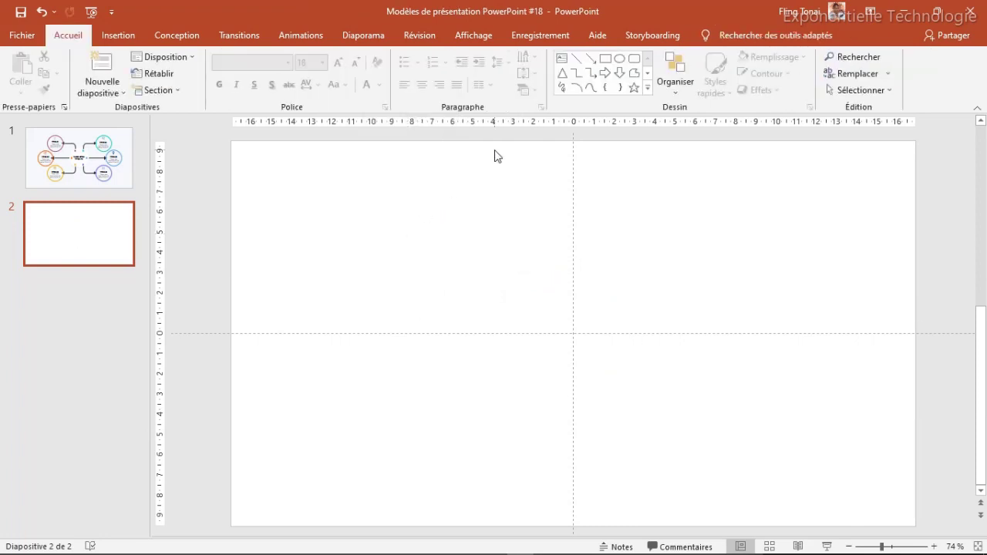
left_click(614, 310)
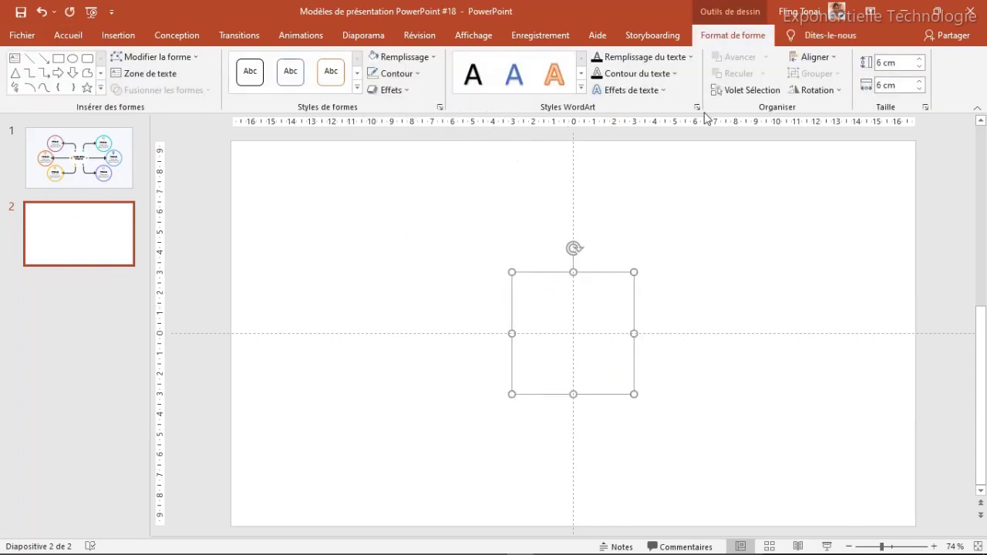
Step: Add an outer shadow to the circle: 50 % transparency, 104 % size, 8 pt blur, 0 pt distance
left_click(441, 108)
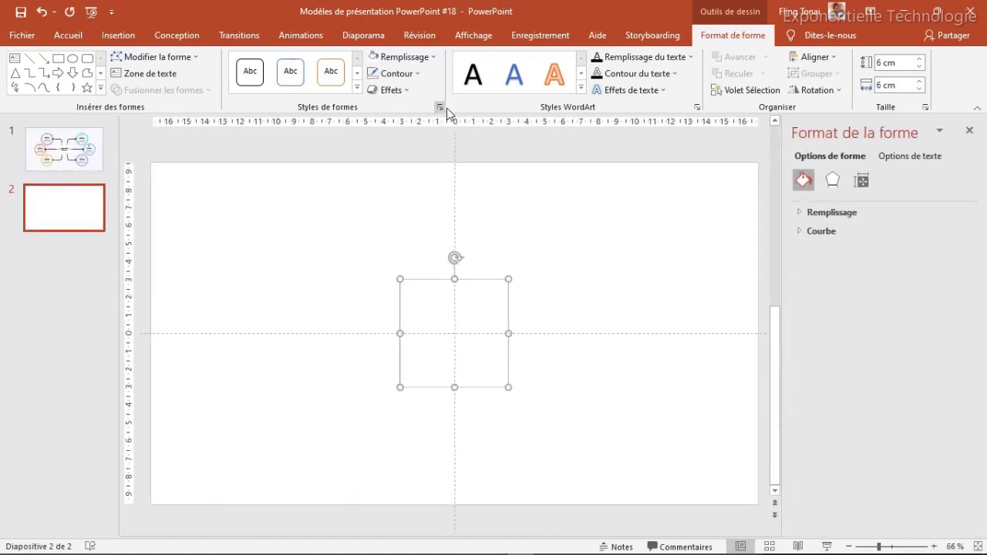
left_click(832, 180)
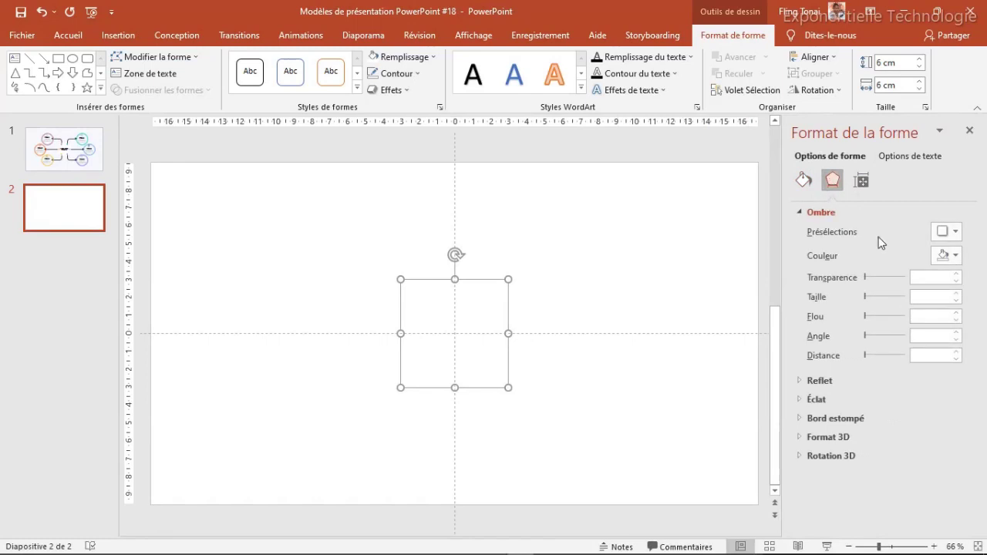
left_click(956, 233)
left_click(911, 376)
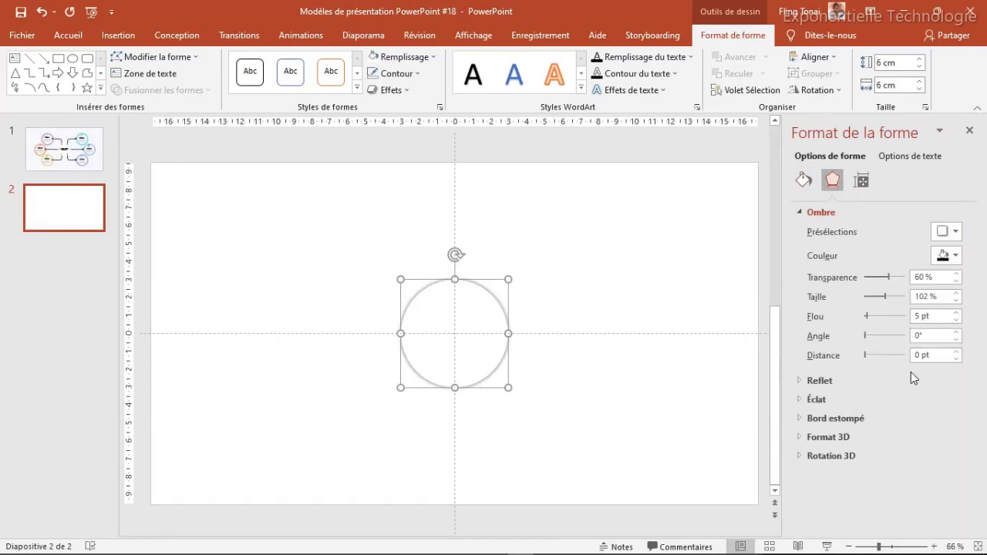
left_click(957, 294)
left_click(957, 294)
left_click(956, 312)
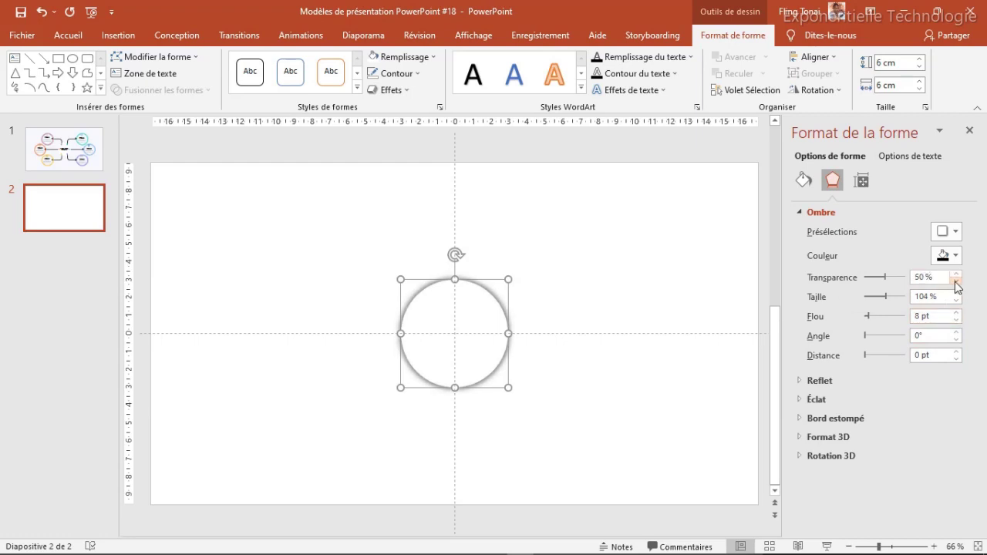
left_click(556, 324)
left_click(489, 324)
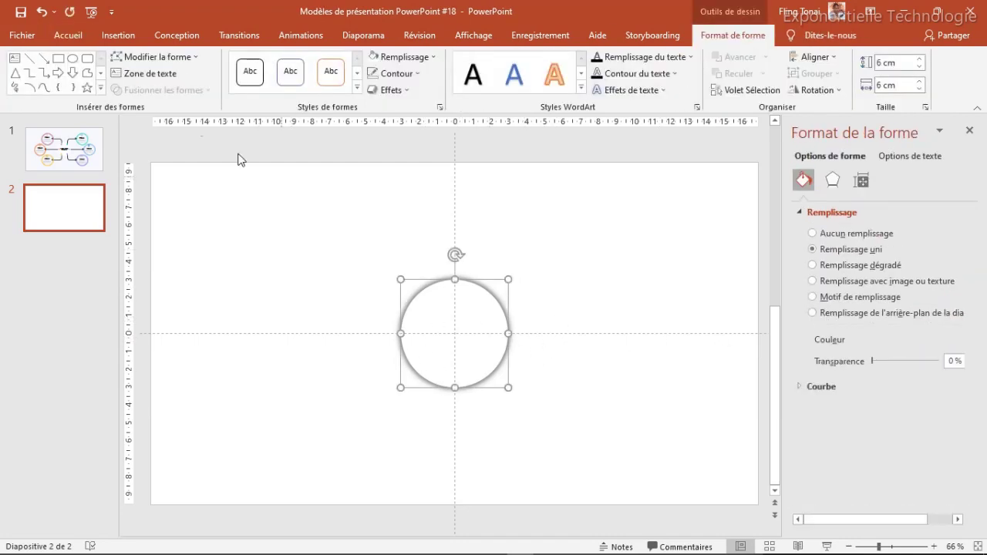
Step: Draw a rounded rectangle above-left of the circle, 5.56 cm wide with rounder corners
left_click(87, 60)
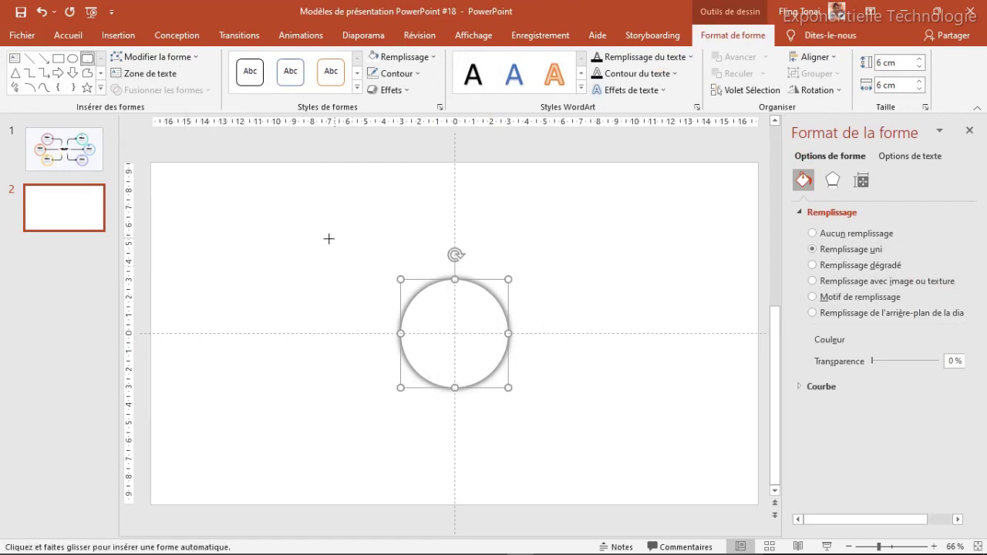
left_click_drag(325, 239, 437, 317)
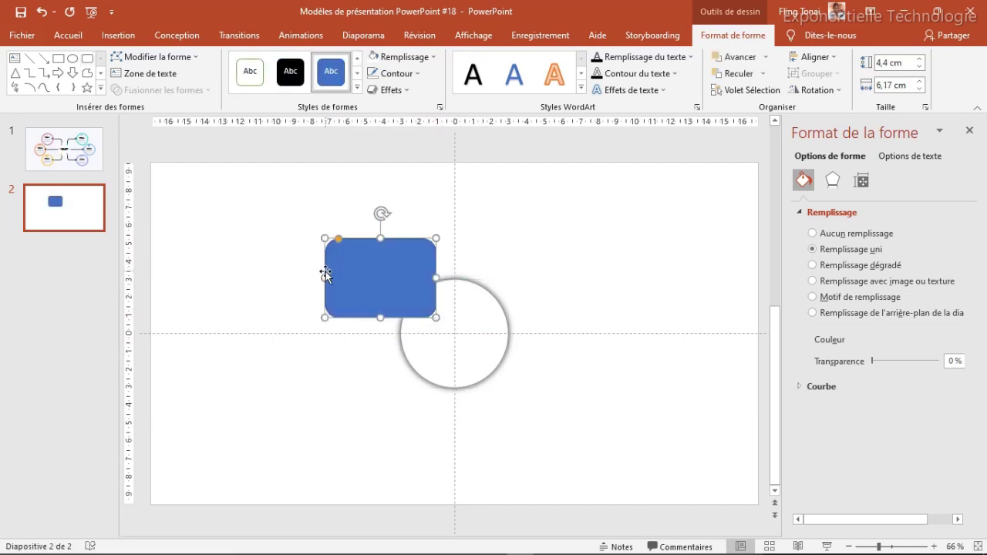
left_click_drag(323, 276, 336, 276)
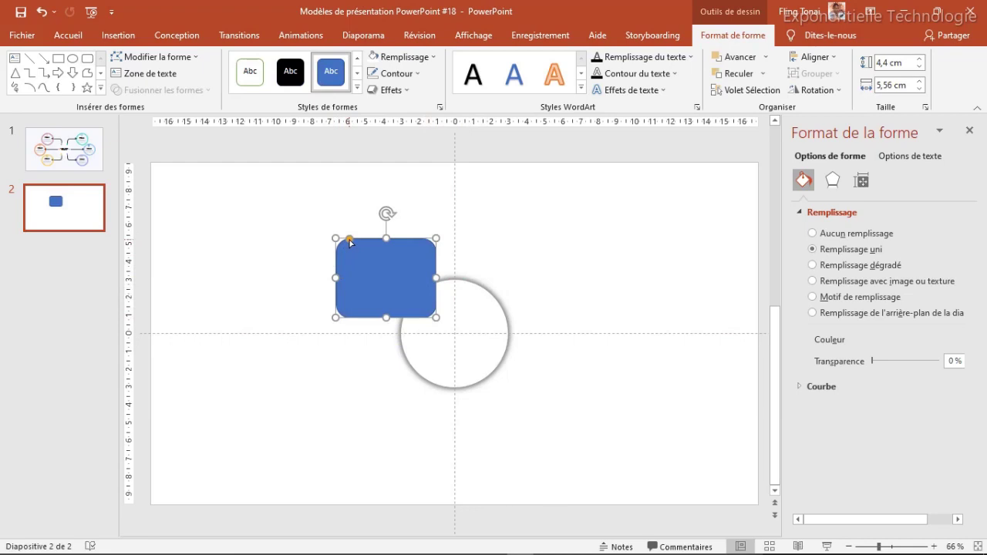
left_click_drag(349, 240, 360, 247)
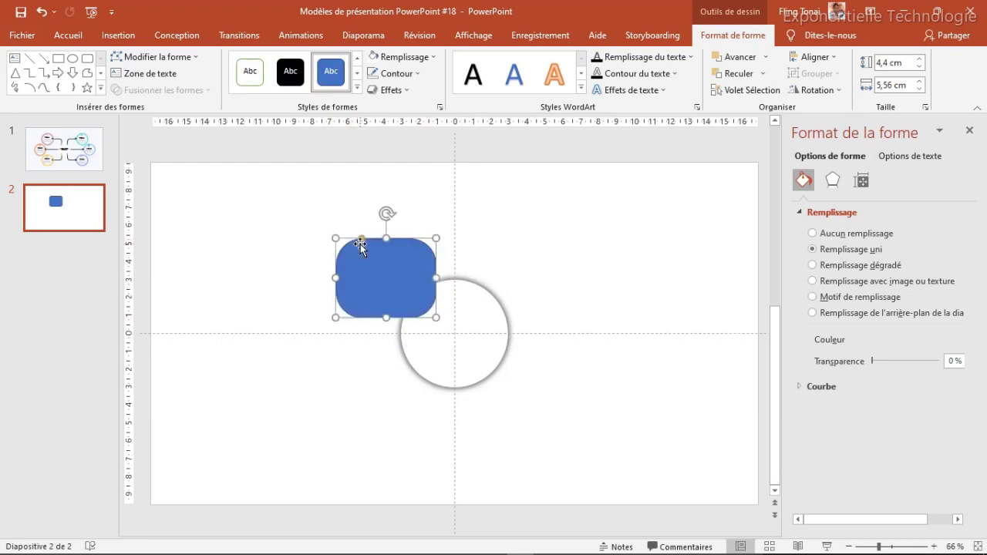
Step: In point-editing mode, delete the rectangle's bottom-left and bottom-right points
right_click(410, 241)
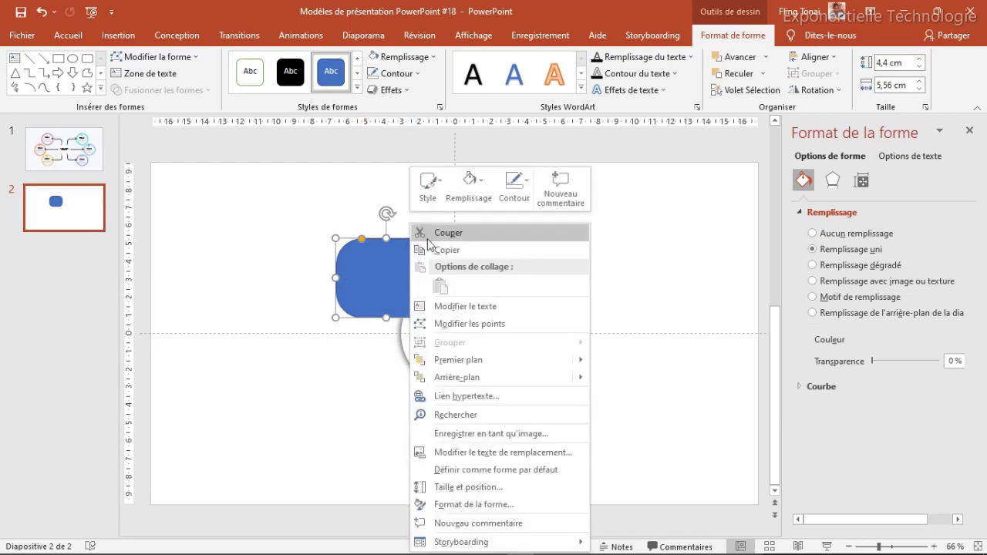
left_click(484, 324)
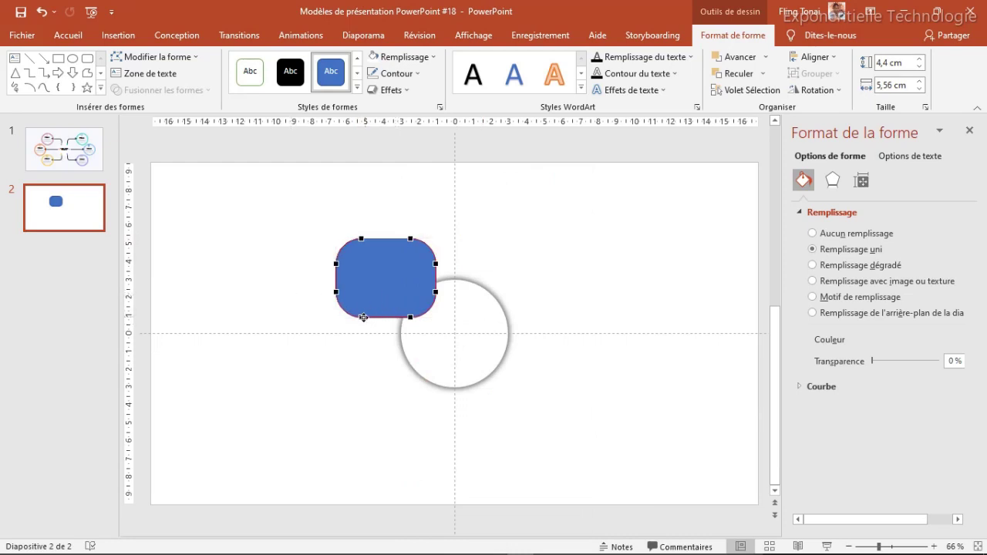
right_click(361, 317)
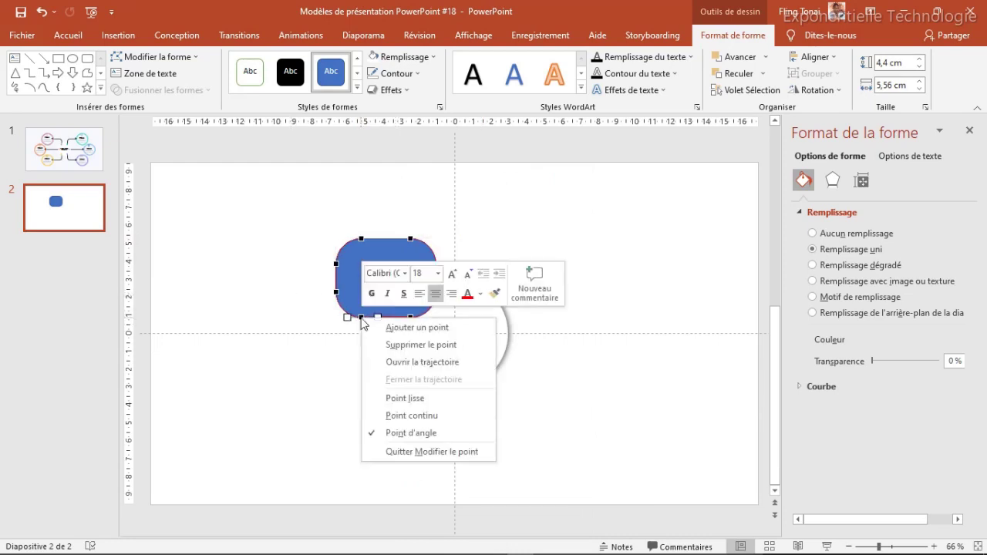
left_click(410, 364)
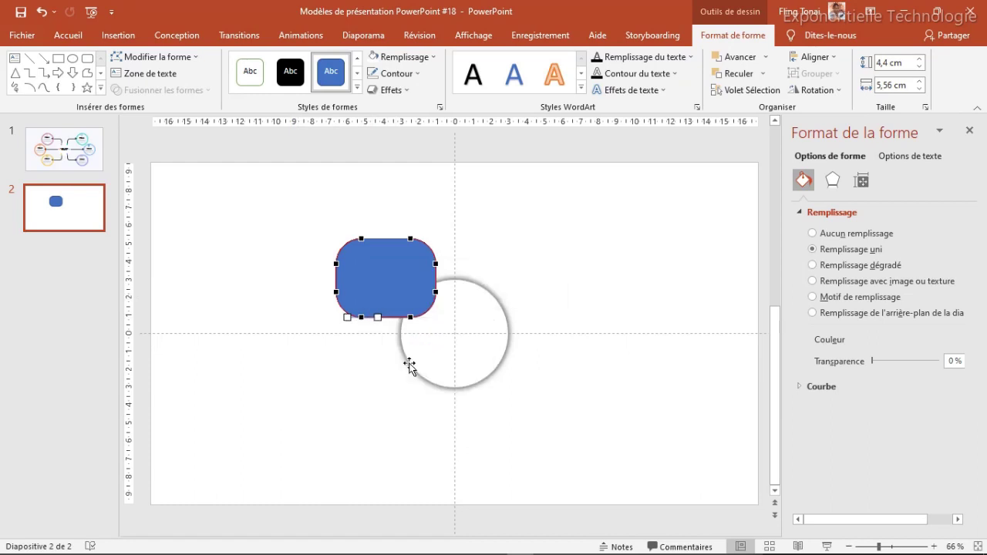
right_click(365, 321)
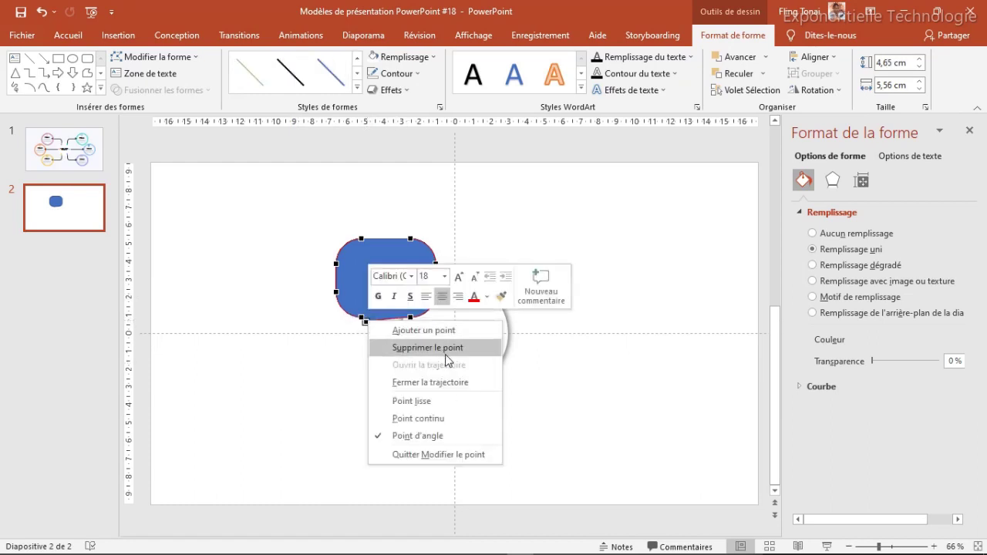
left_click(391, 347)
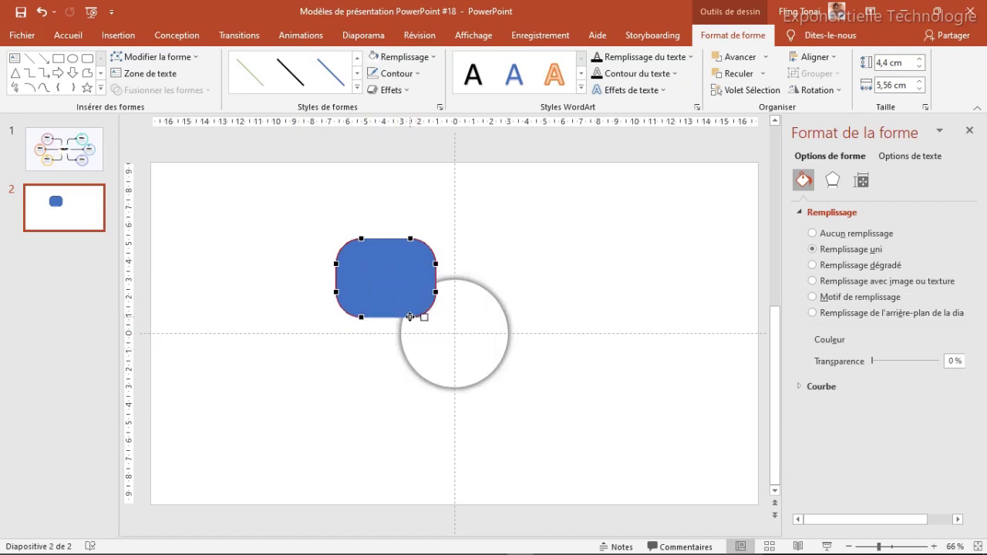
right_click(410, 316)
left_click(458, 347)
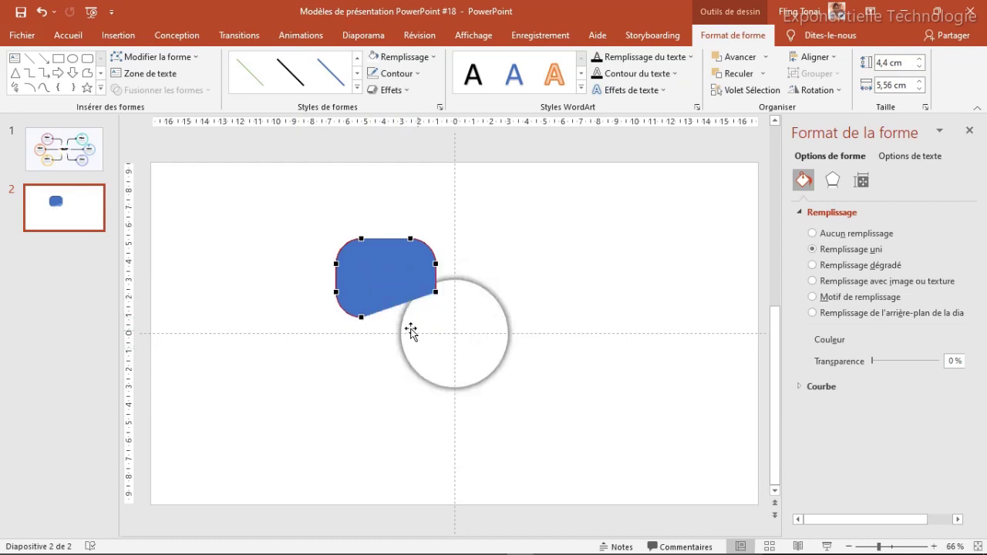
Step: Delete the remaining bottom and left points to leave a wedge, and nudge it toward the circle
right_click(361, 317)
left_click(409, 346)
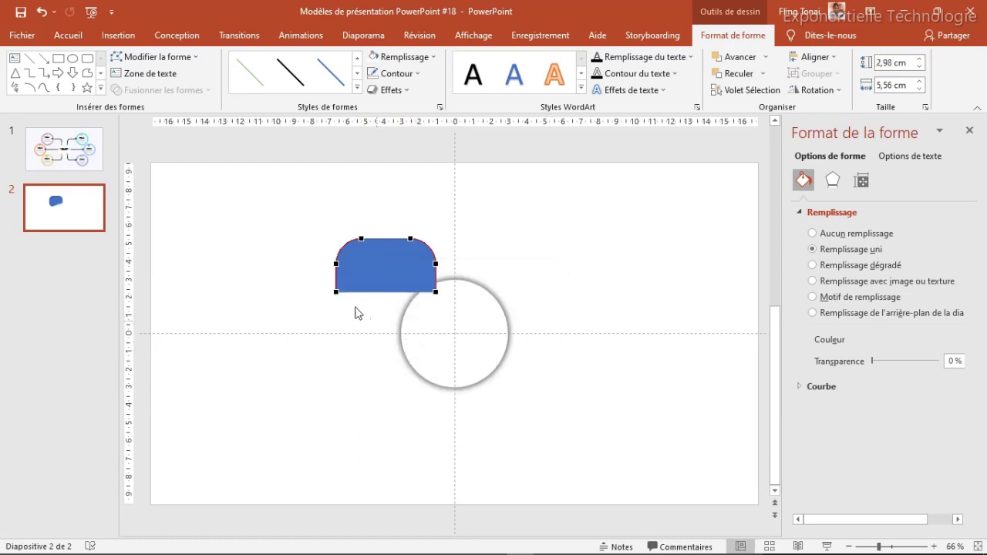
right_click(336, 291)
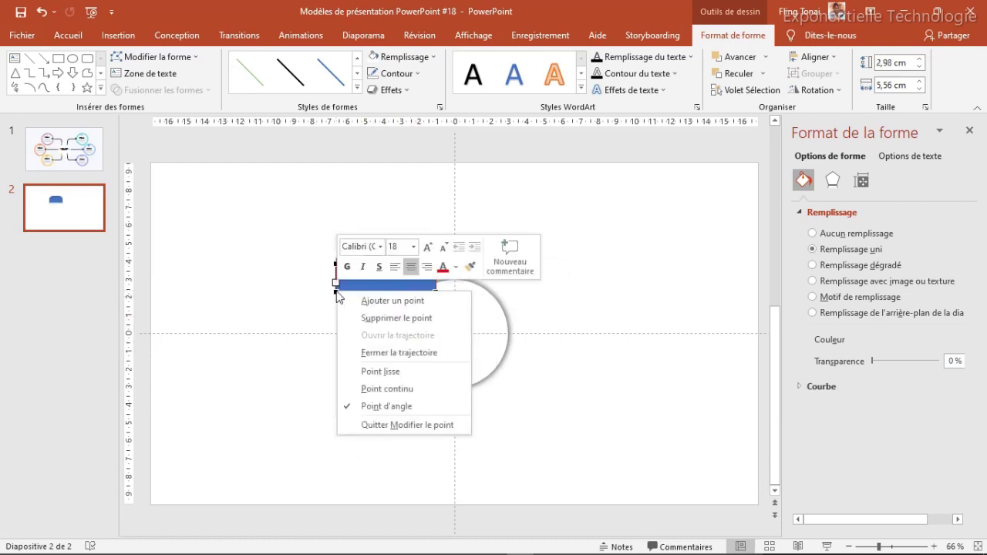
left_click(412, 319)
right_click(335, 263)
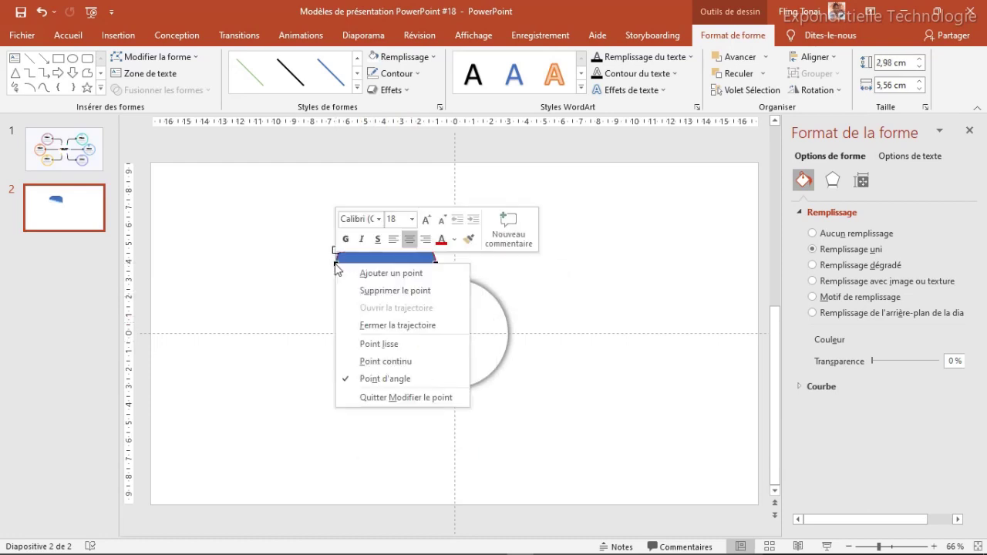
left_click(392, 288)
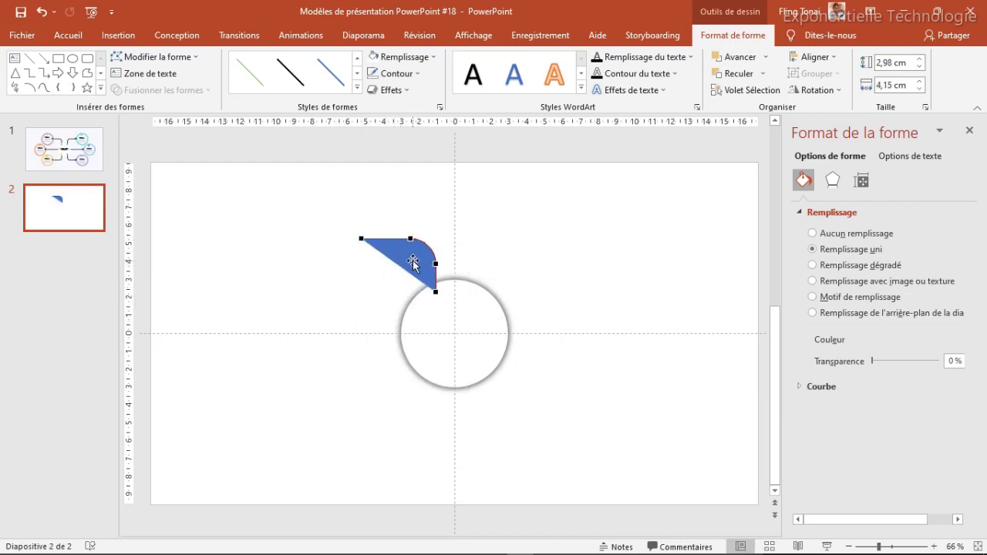
left_click(418, 259)
mouse_move(417, 257)
left_mouse_down()
mouse_move(418, 271)
mouse_move(408, 271)
left_mouse_up()
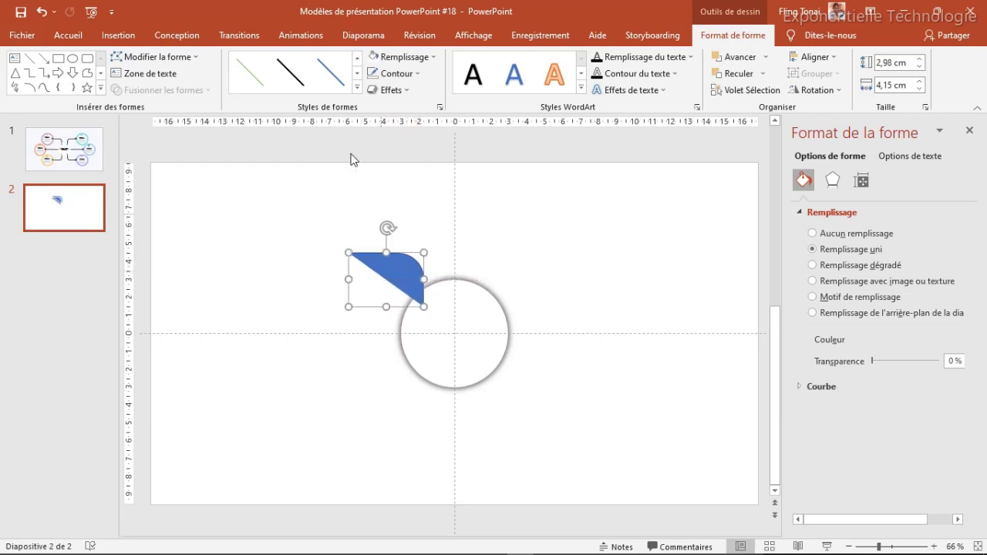
Step: Remove the wedge's fill, give it a dark-grey 4½ pt outline, and position the arc above the circle
left_click(421, 61)
left_click(403, 213)
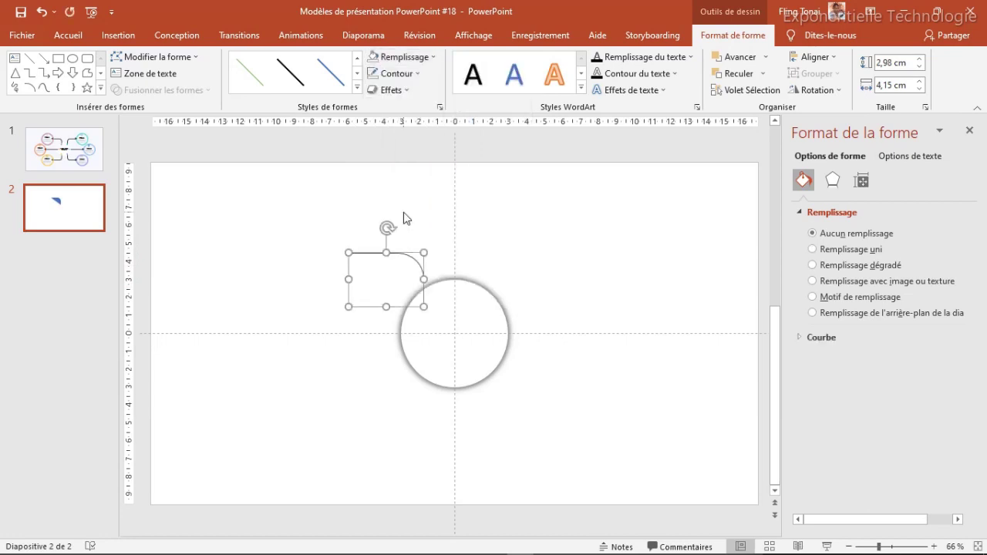
left_click(396, 74)
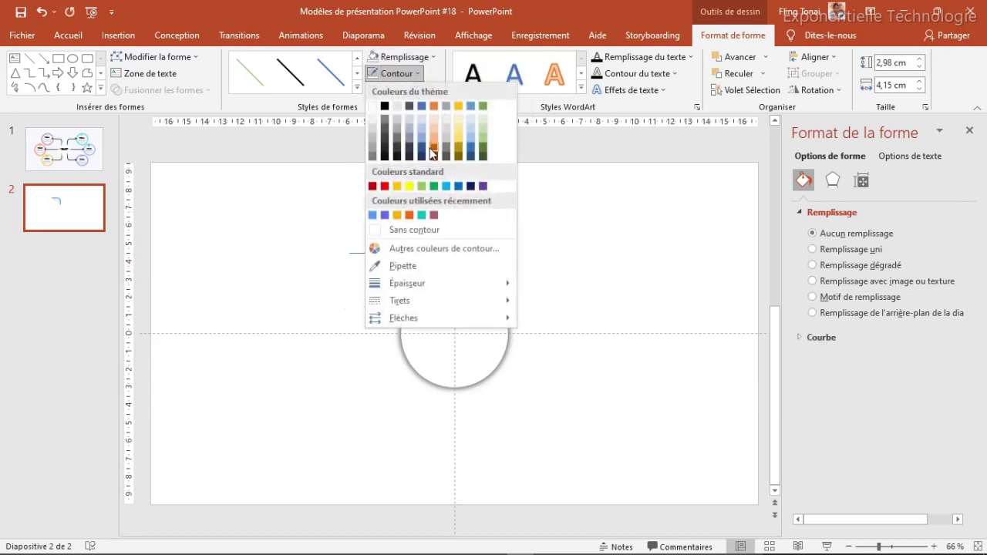
left_click(385, 148)
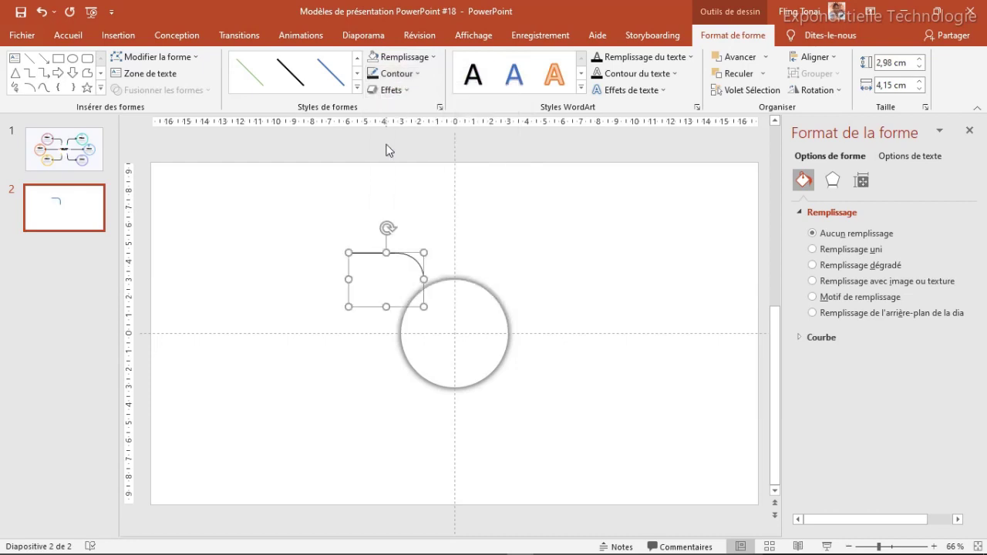
left_click(396, 74)
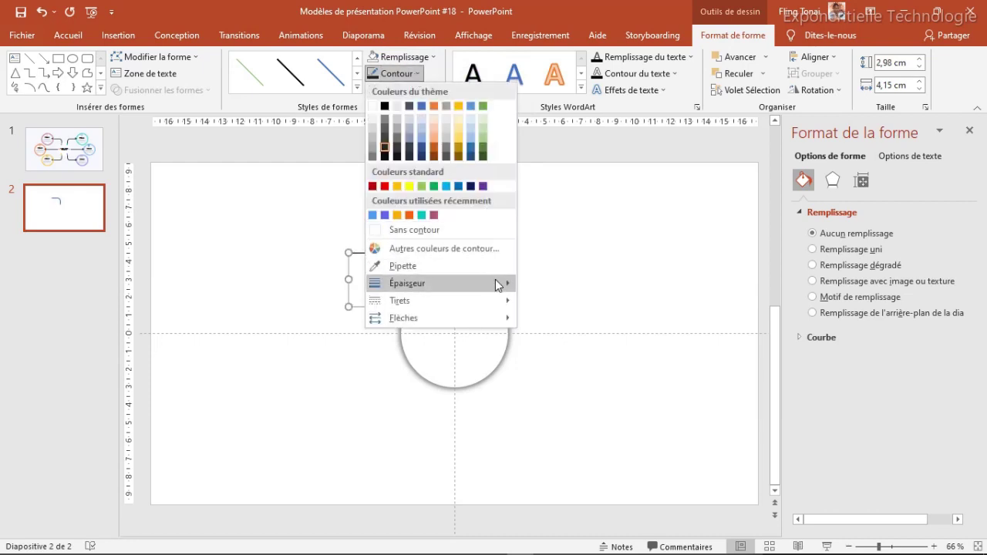
mouse_move(495, 281)
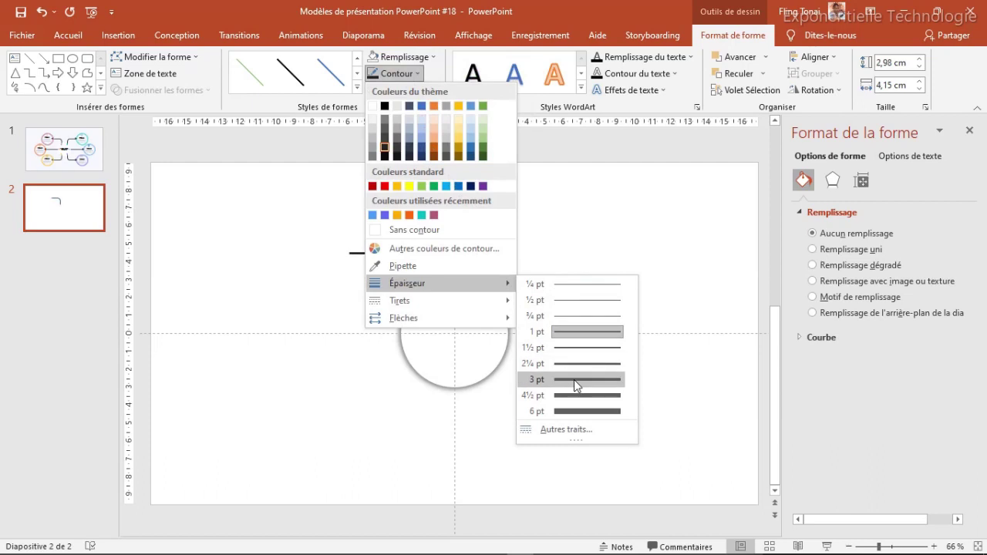
left_click(581, 400)
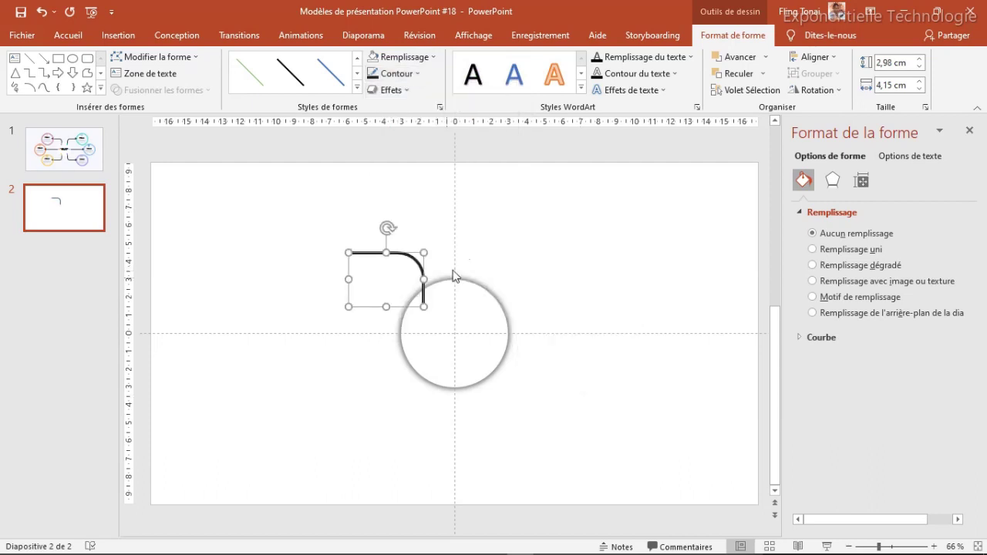
left_click(464, 247)
left_click(404, 256)
mouse_move(404, 256)
left_mouse_down()
mouse_move(376, 251)
mouse_move(410, 260)
left_mouse_up()
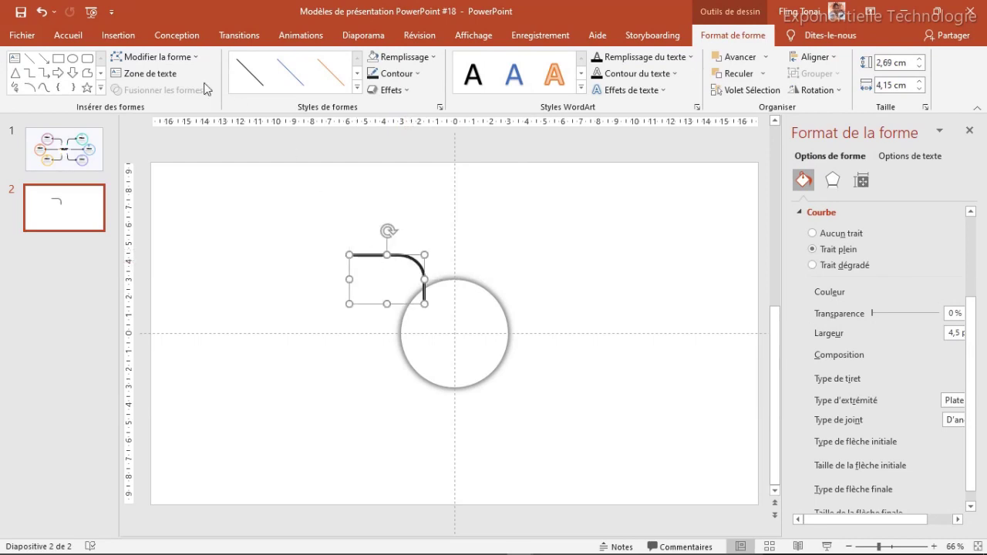
Step: Draw a 1 × 1 cm triangle at the curved line's left end, rotated to point left
left_click(15, 73)
left_click_drag(294, 195, 316, 215)
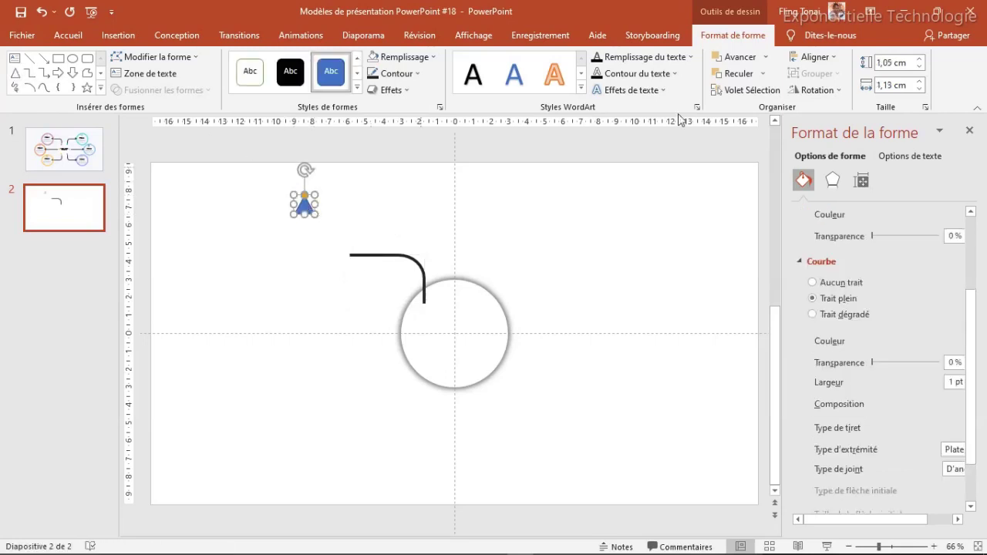
left_click(889, 62)
type("1")
key("Tab")
type("1")
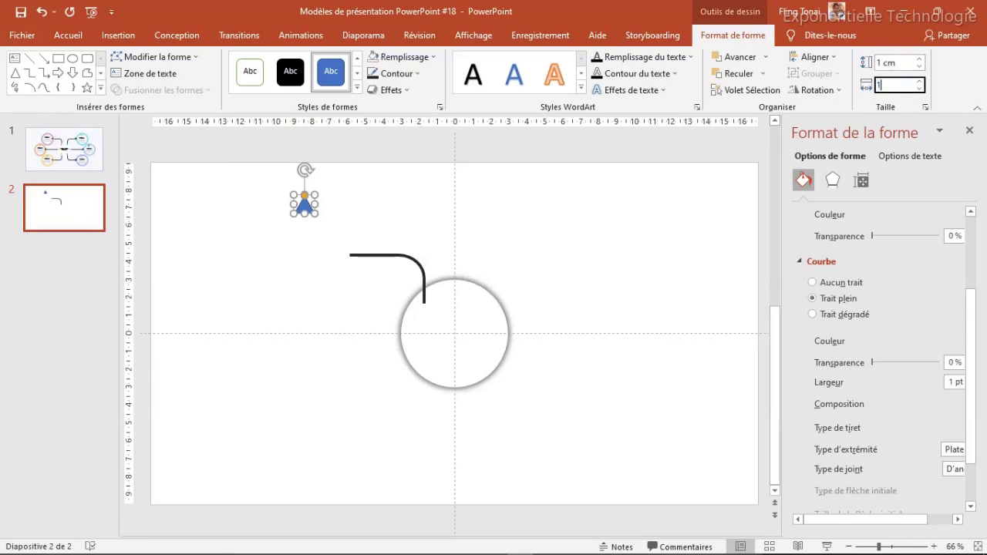
key("Return")
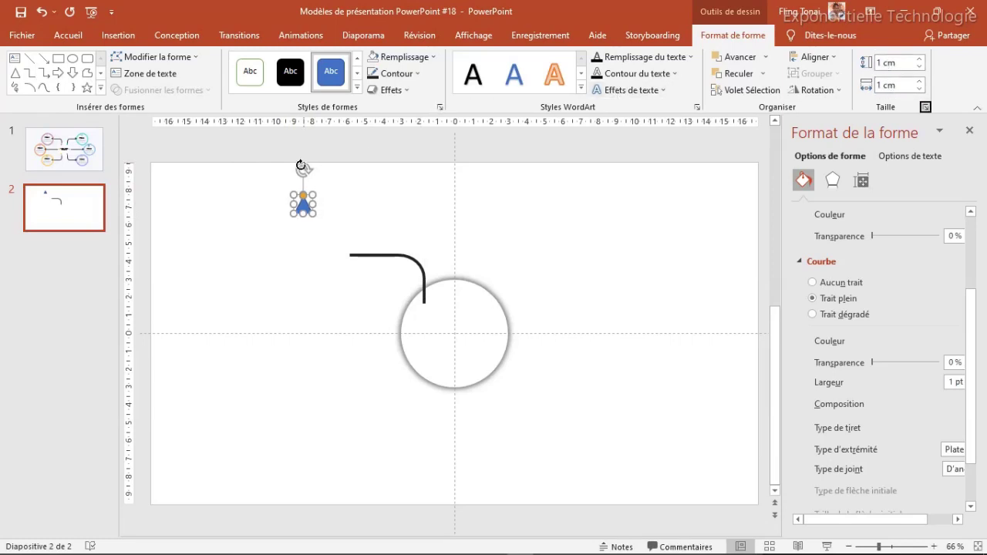
mouse_move(302, 166)
left_mouse_down()
mouse_move(261, 202)
mouse_move(342, 258)
left_mouse_up()
left_click(401, 277)
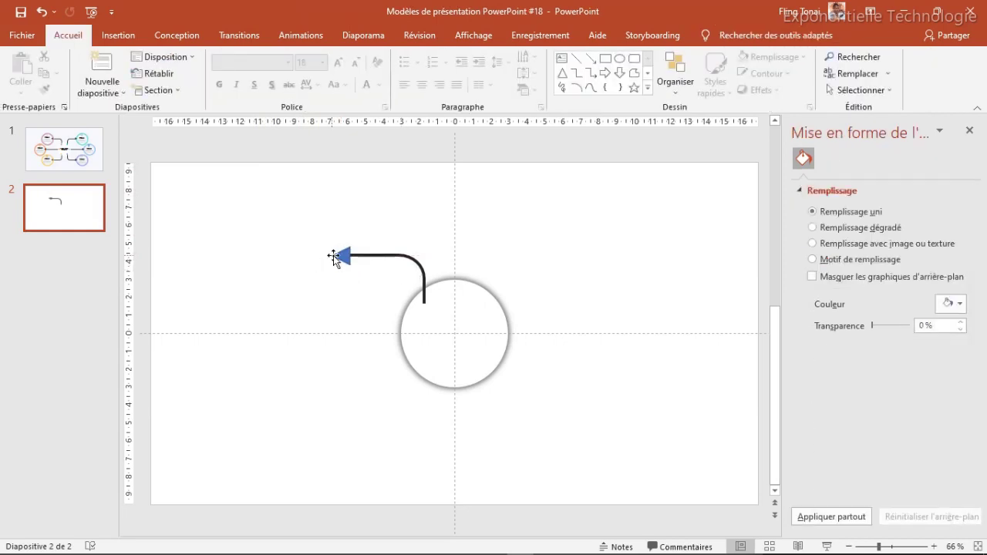
Step: Remove the arrowhead triangle's outline and fill it with a dark colour to match the line
left_click(340, 257)
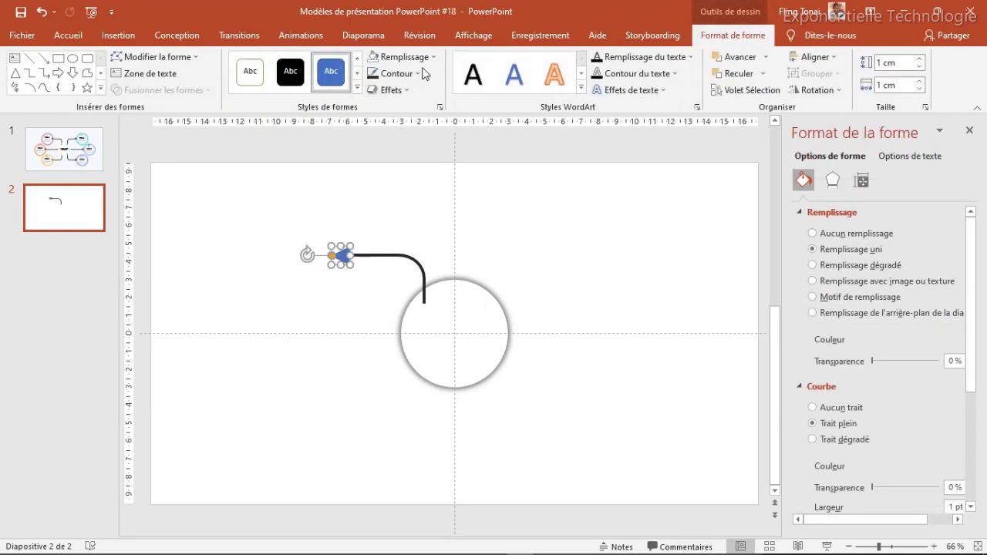
left_click(397, 74)
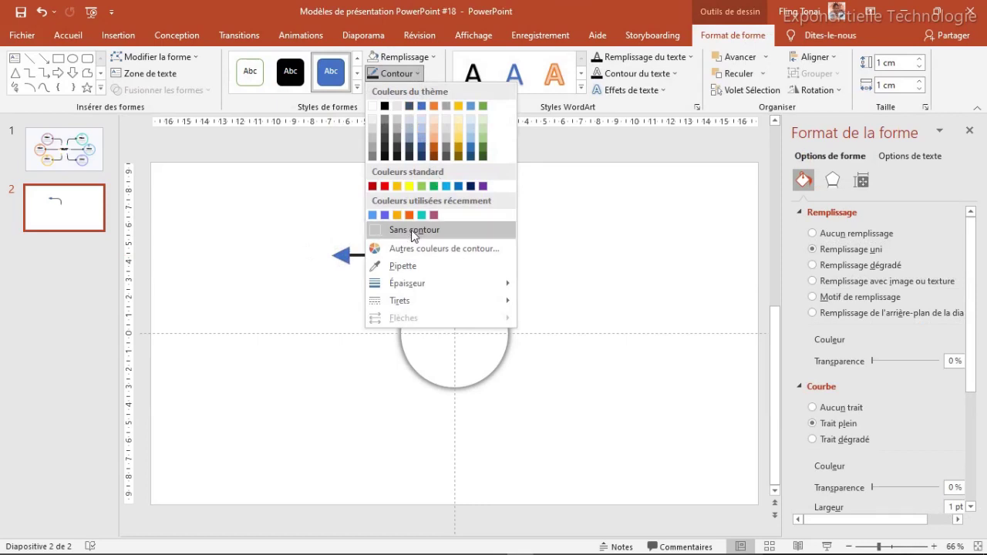
left_click(414, 229)
left_click(424, 56)
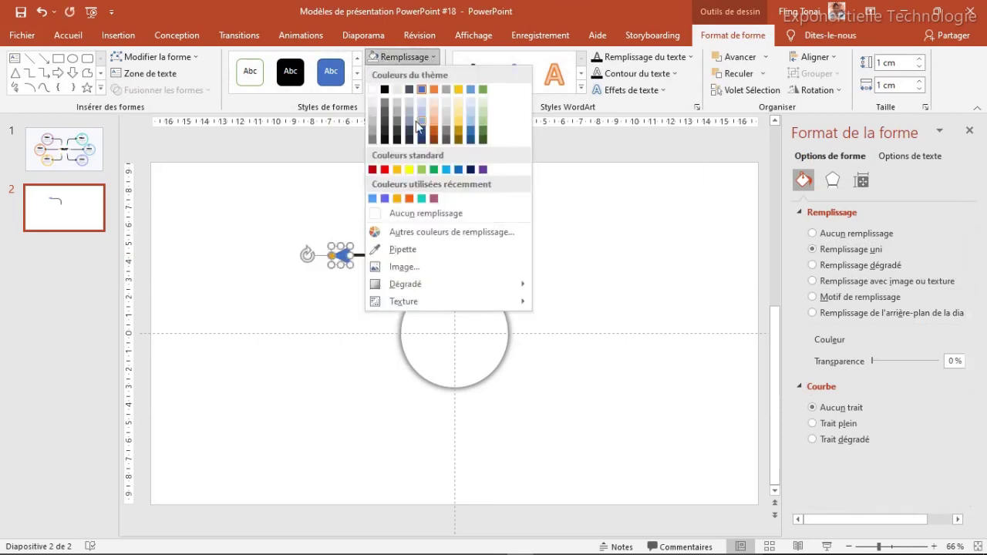
left_click(386, 137)
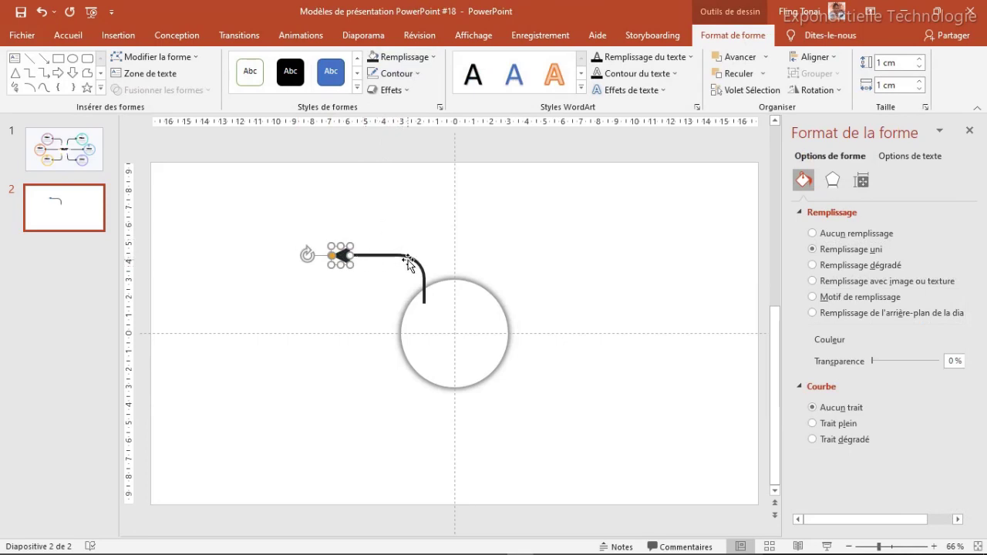
left_click(379, 278)
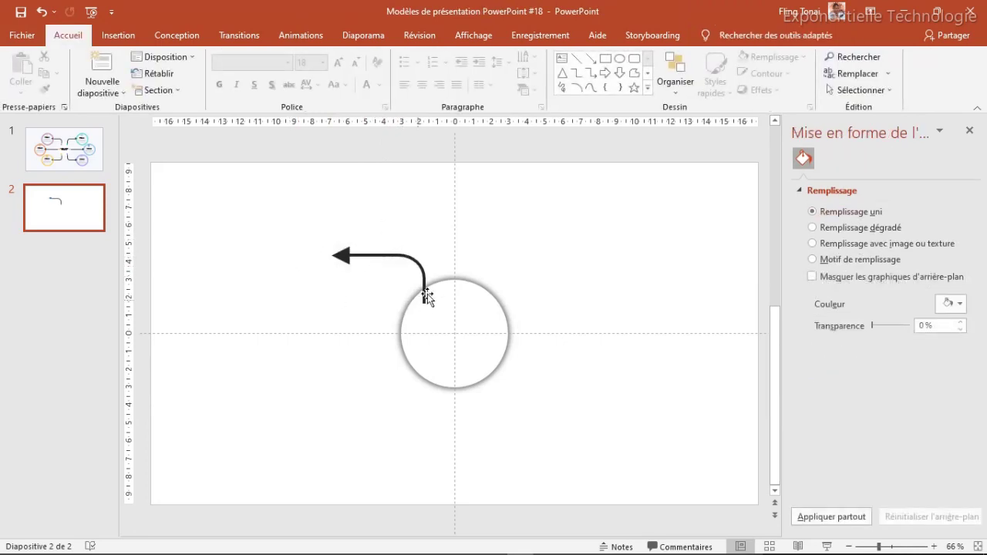
left_click(371, 245)
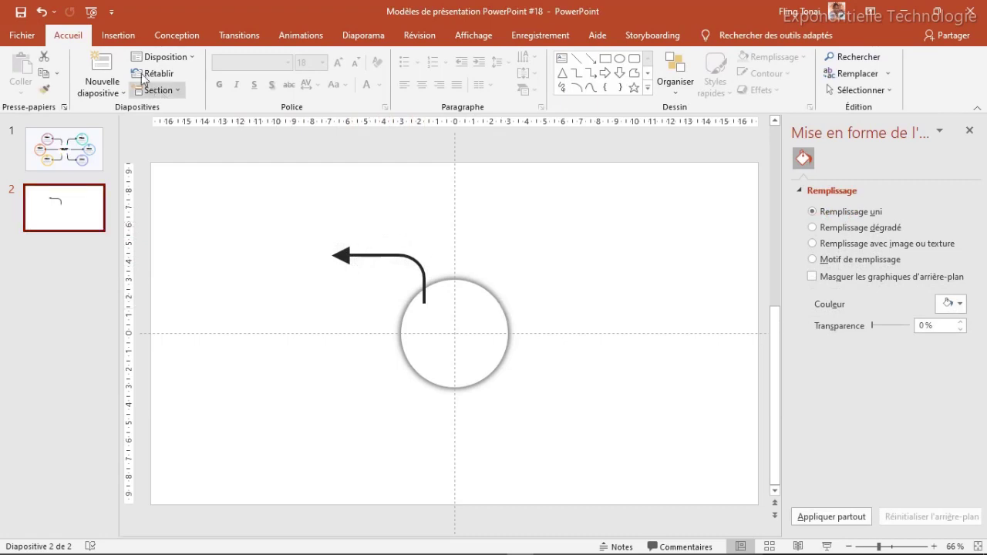
Step: Insert an oval, size it 5 × 5 cm, and move it onto the arrow's tip
left_click(124, 37)
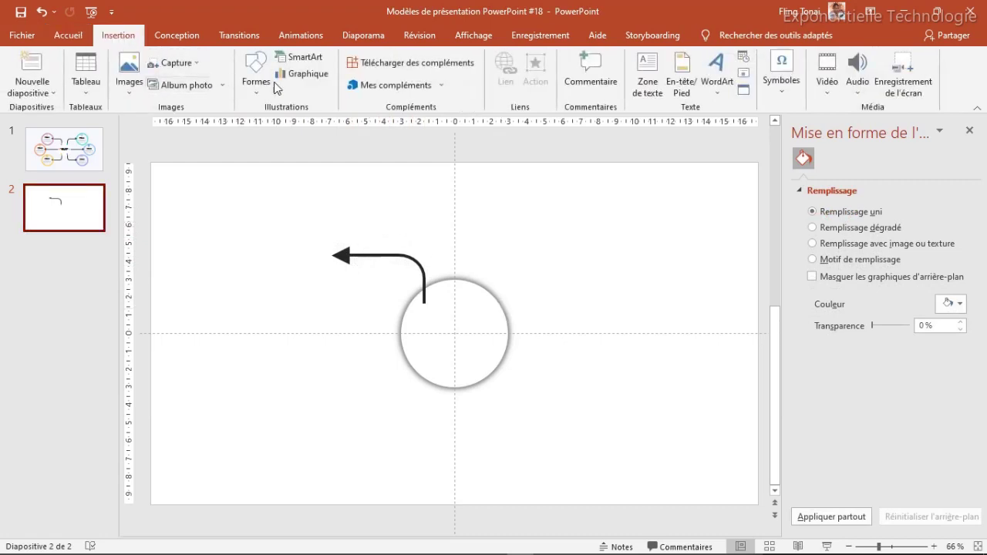
left_click(249, 89)
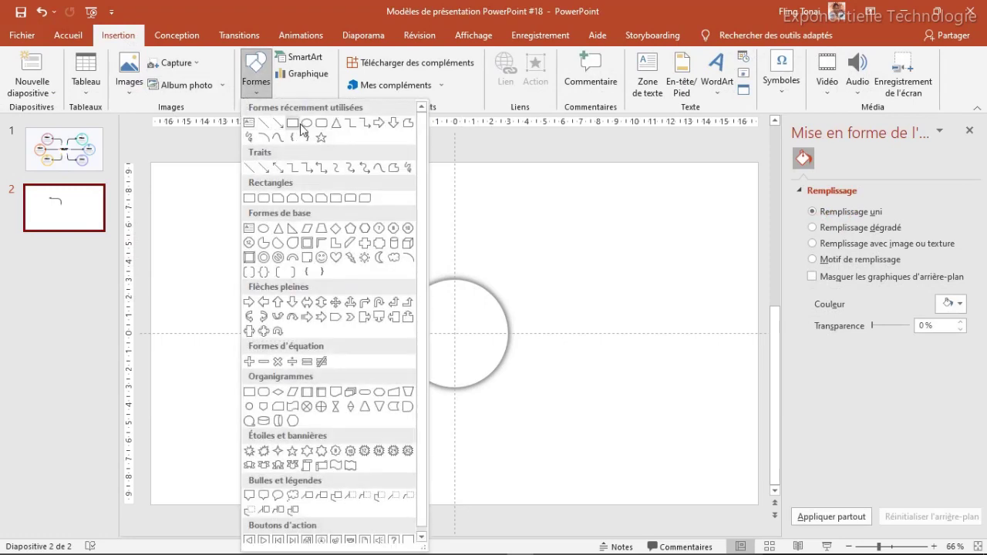
left_click(306, 122)
left_click(229, 202)
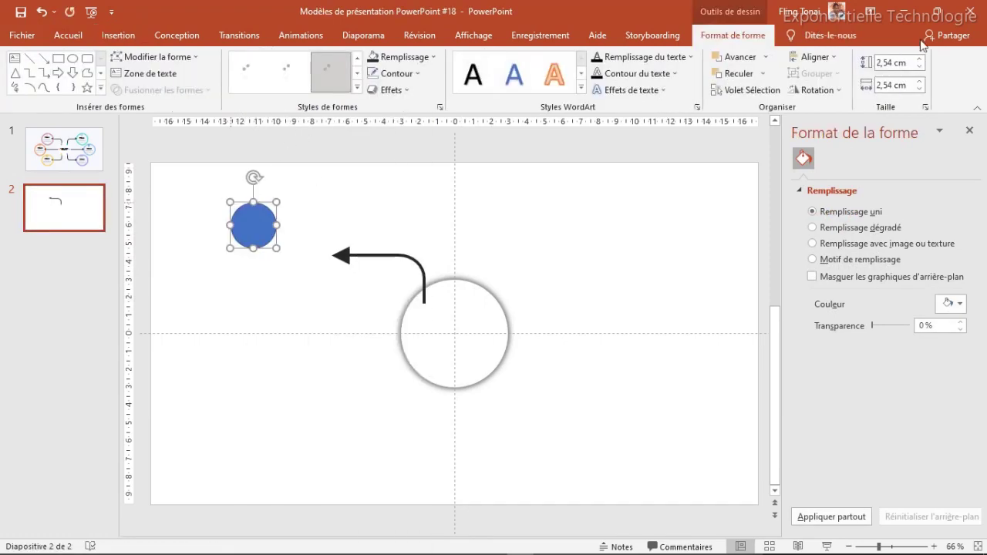
left_click(887, 63)
type("5")
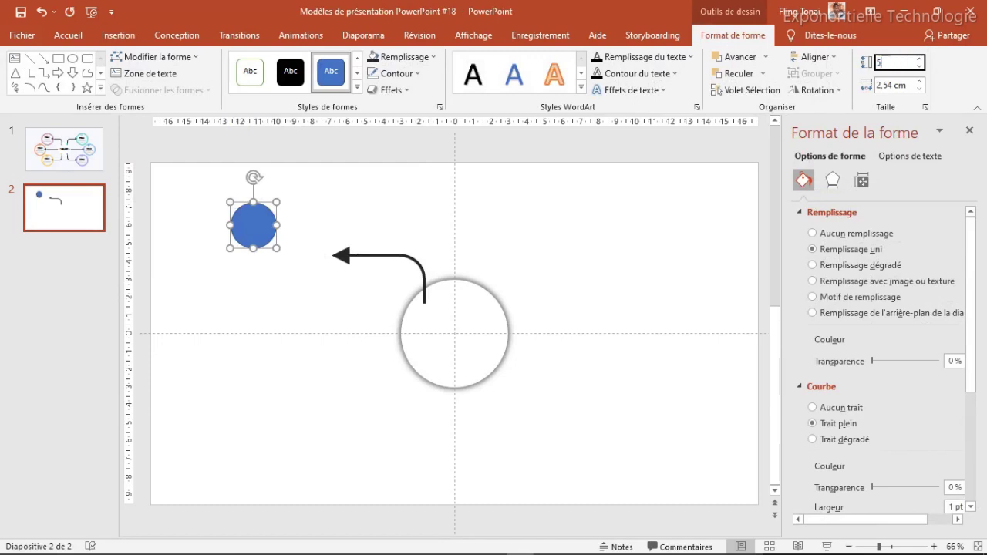
key("Tab")
type("5")
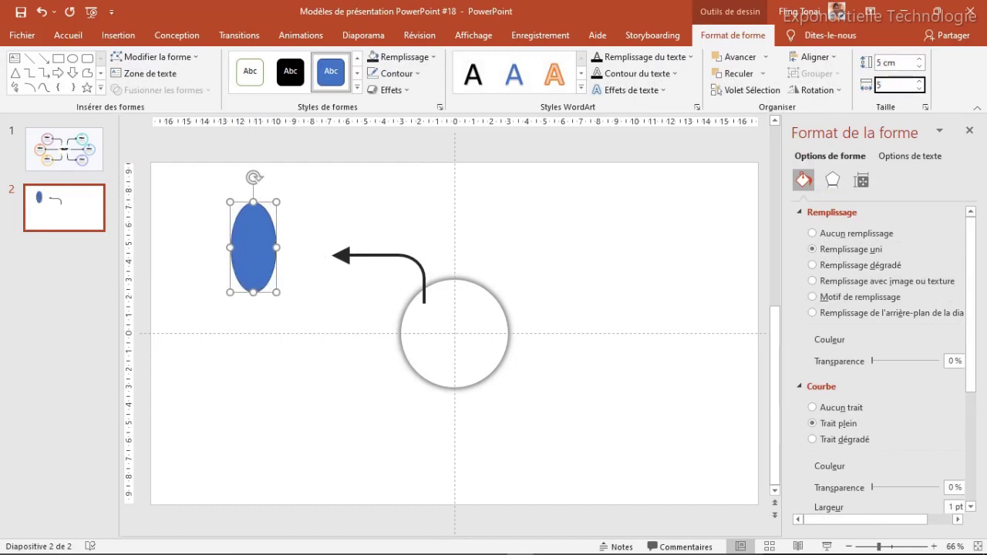
key("Return")
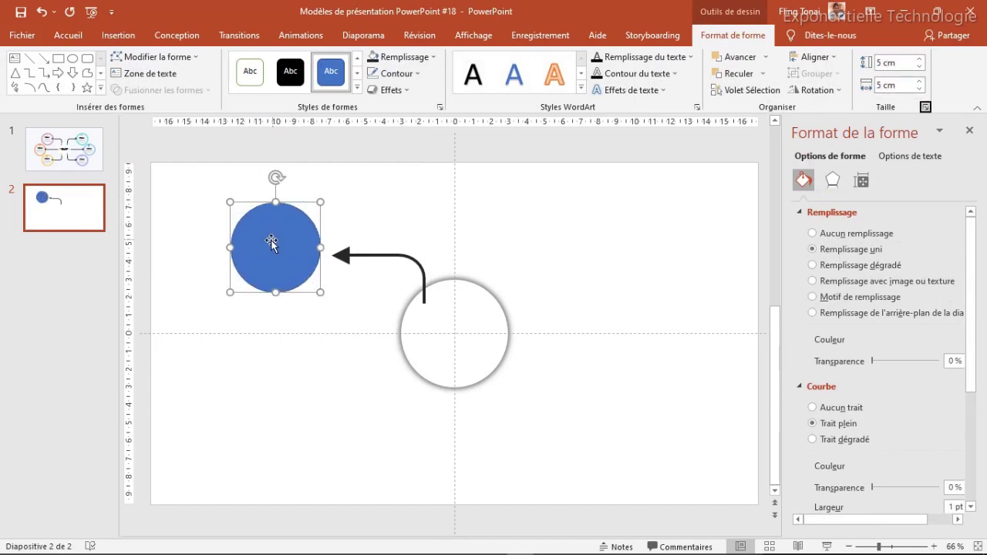
left_click_drag(266, 238, 287, 247)
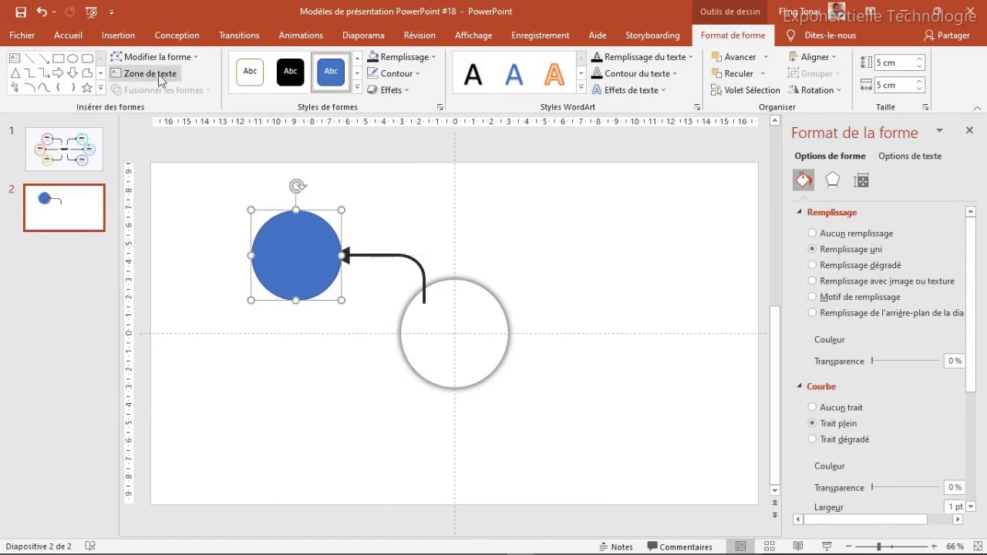
left_click(426, 56)
Step: Remove the 5 cm circle's fill and give it a 4½ pt violet outline
left_click(419, 214)
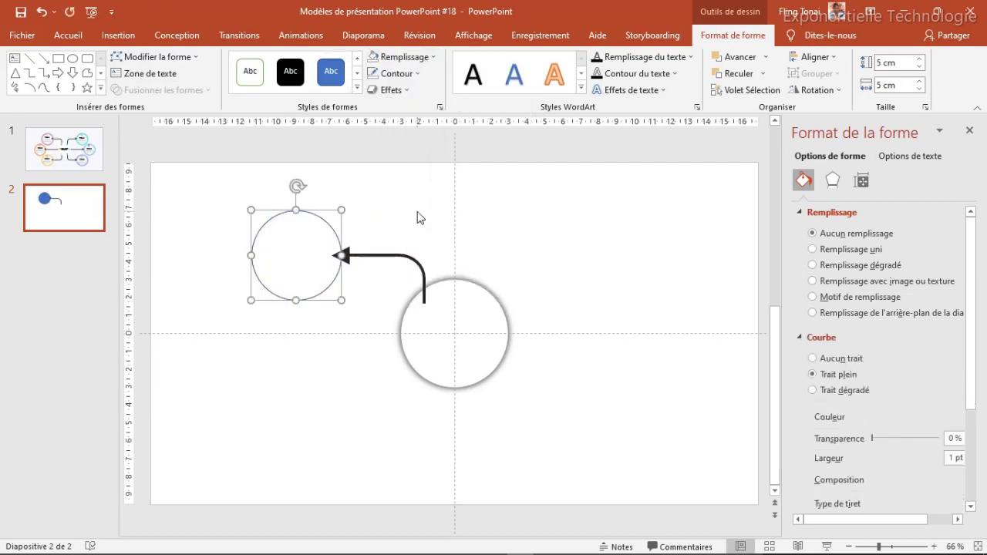
left_click(396, 73)
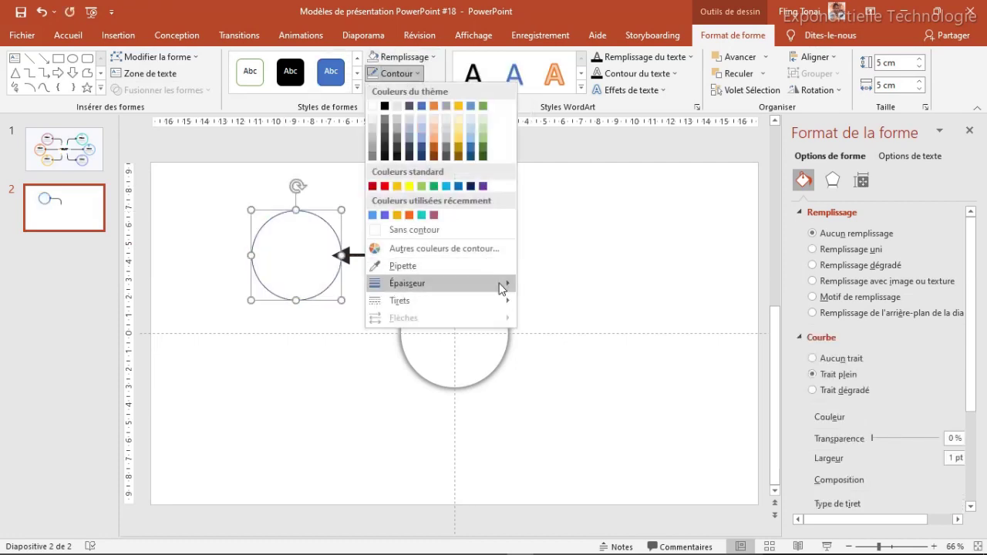
mouse_move(505, 284)
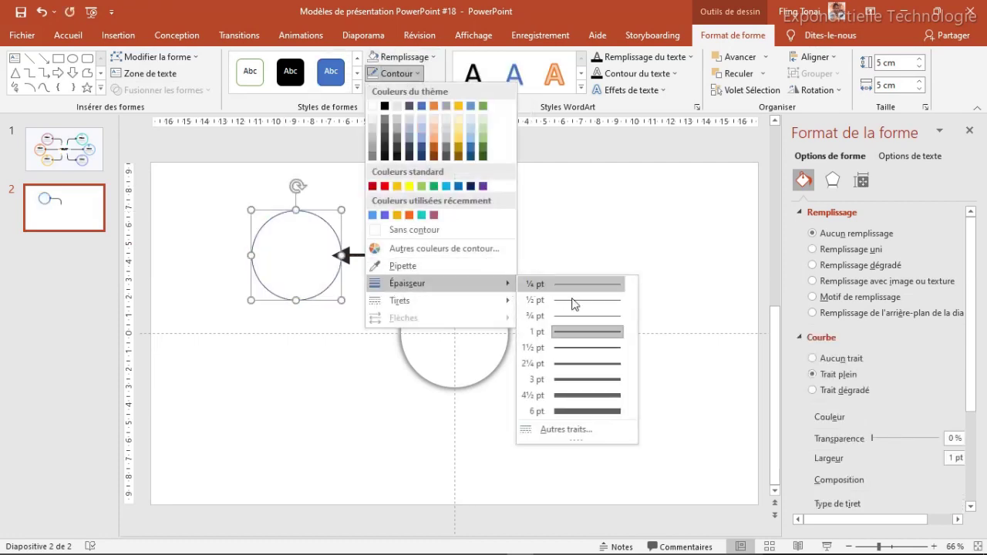
left_click(593, 395)
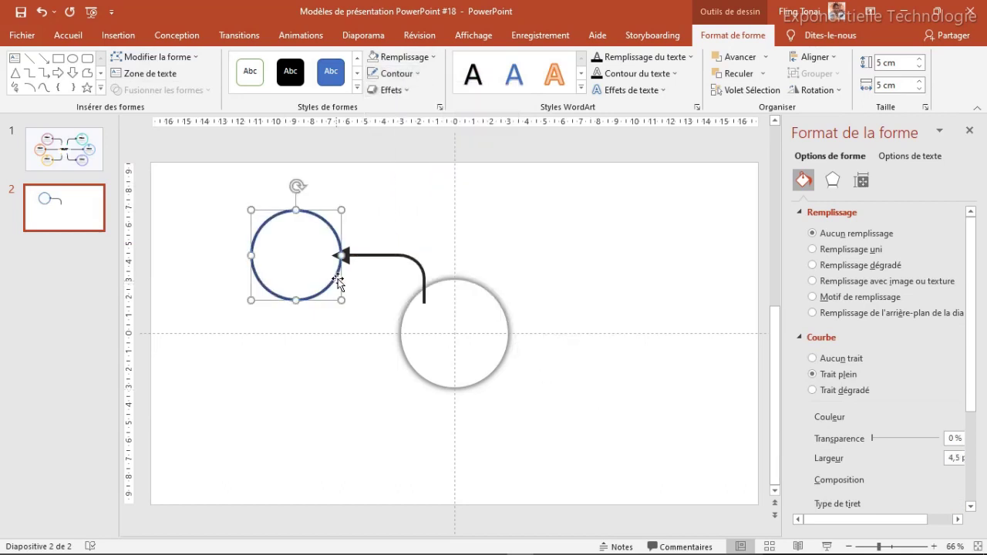
left_click(407, 199)
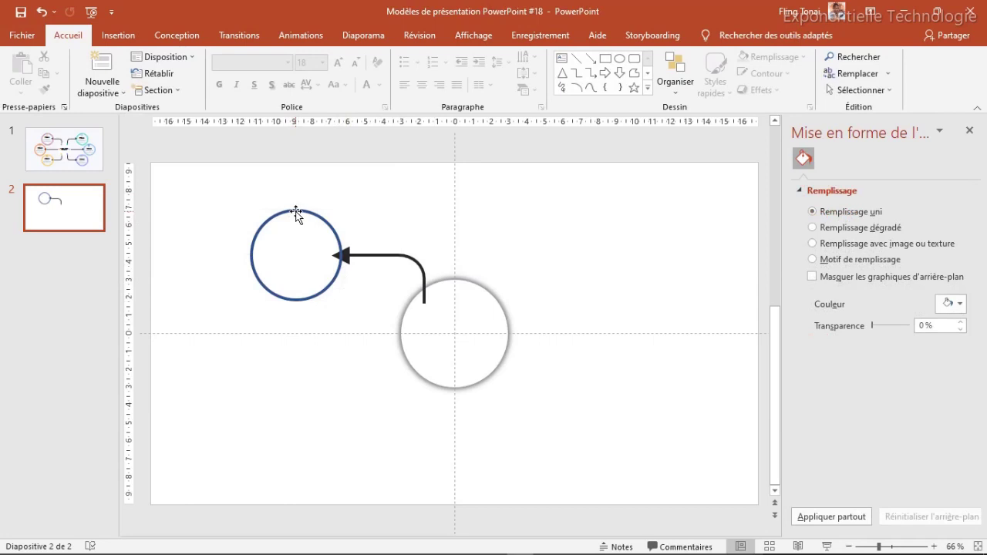
left_click(302, 223)
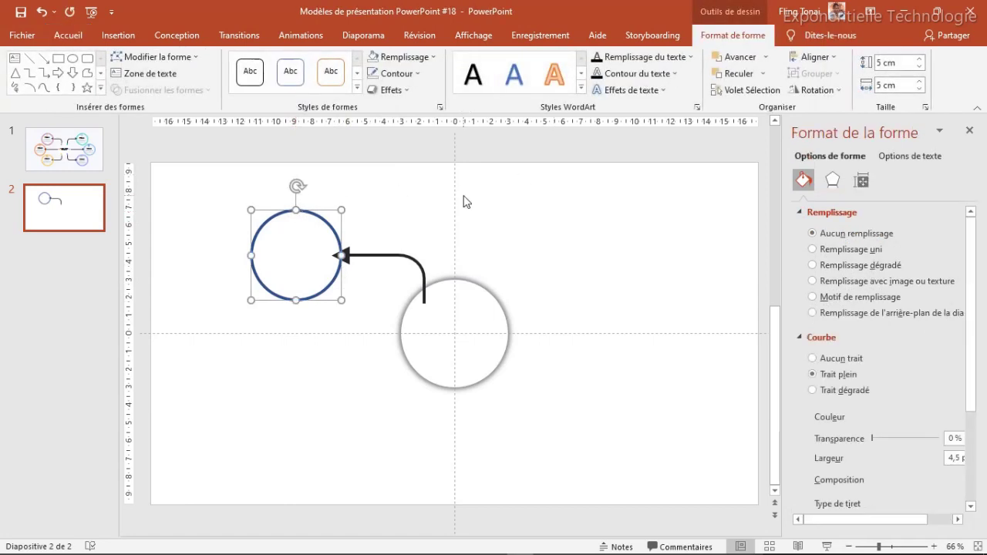
left_click(397, 73)
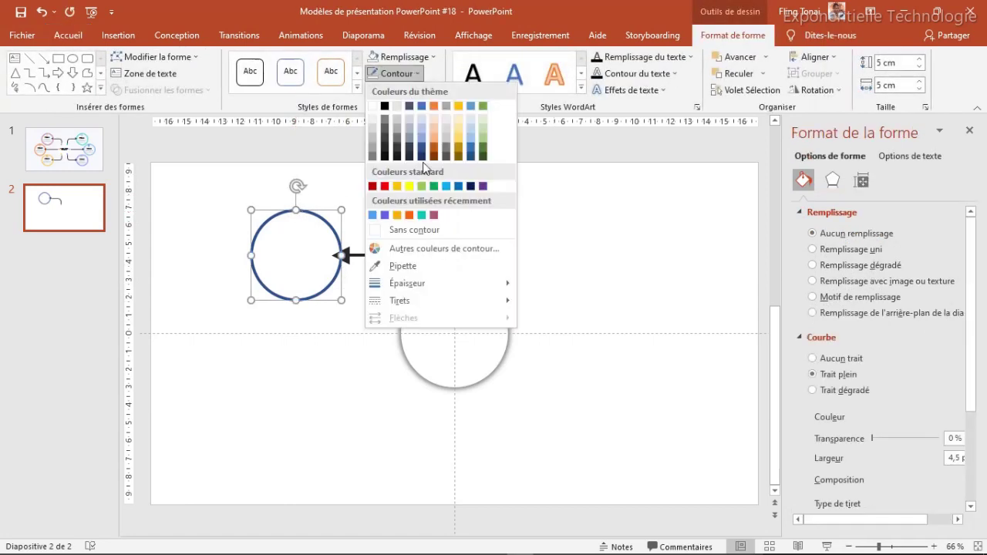
left_click(435, 216)
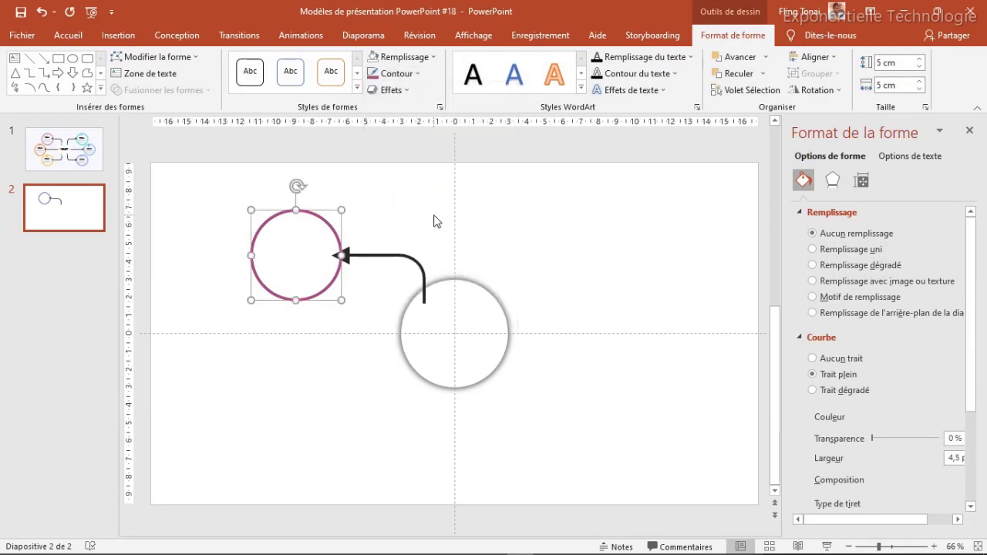
left_click(367, 256, "shift")
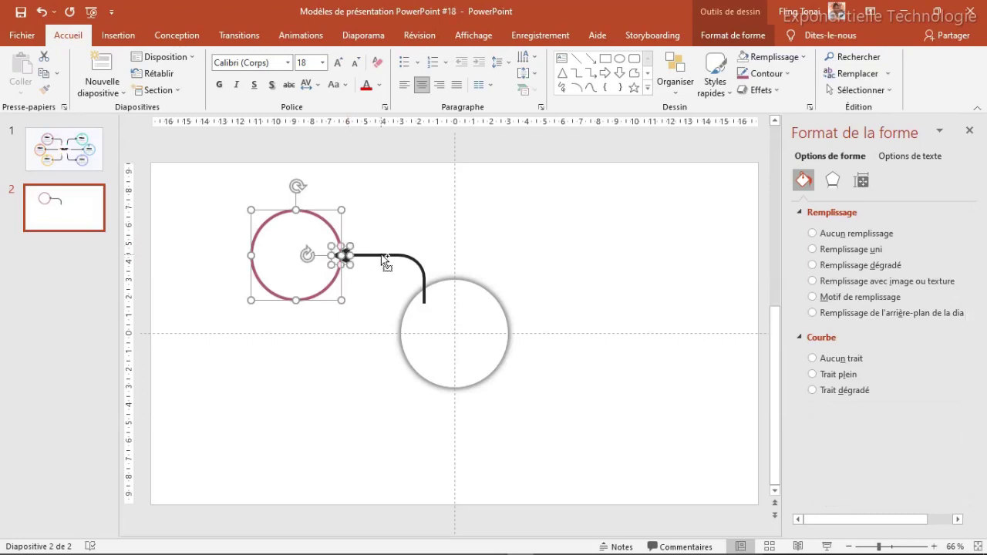
Step: Select the curved arrow along with the violet ring and group them with Grouper
left_click(381, 255, "shift")
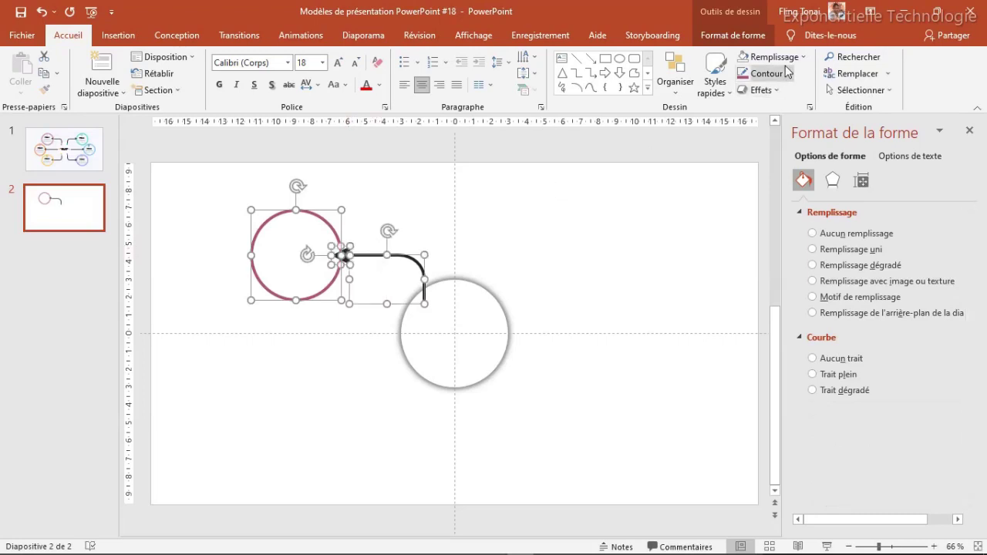
left_click(729, 37)
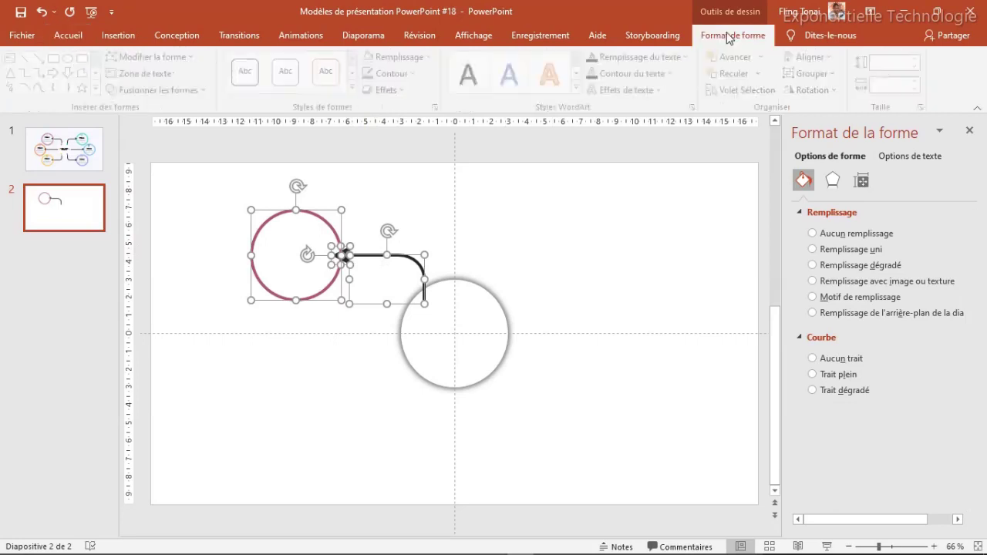
left_click(803, 76)
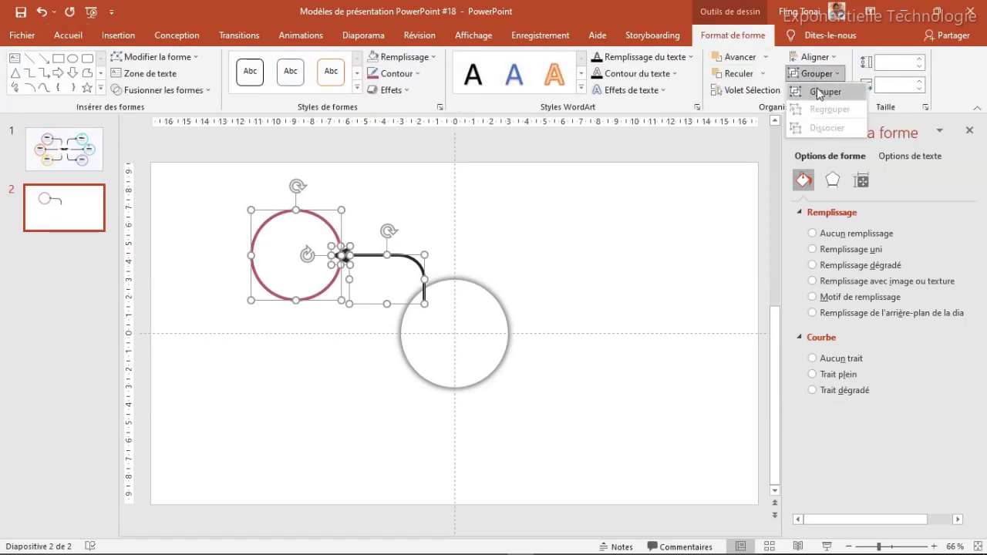
left_click(811, 90)
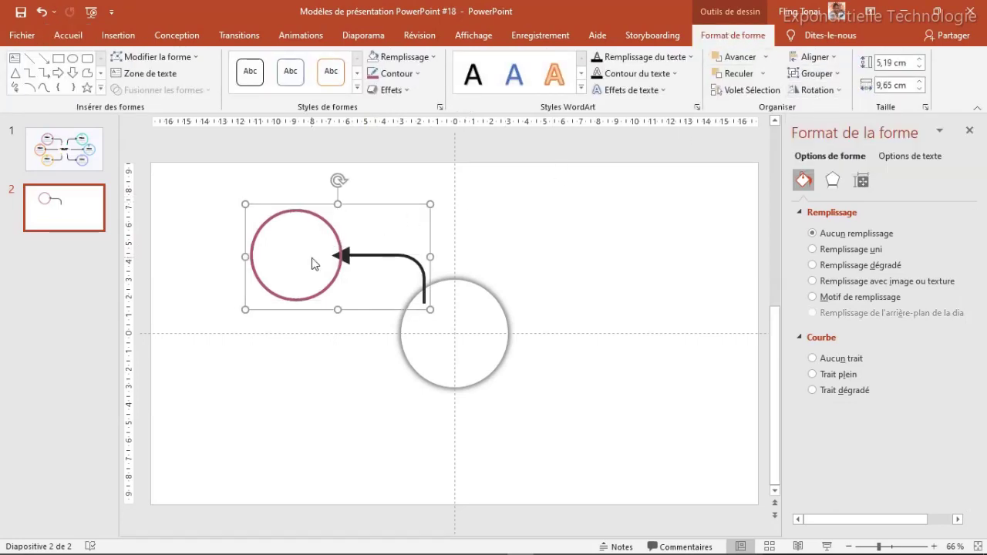
Step: Duplicate the ring-and-arrow group, flip it vertically and place the copy below the white circle
key("ctrl+d")
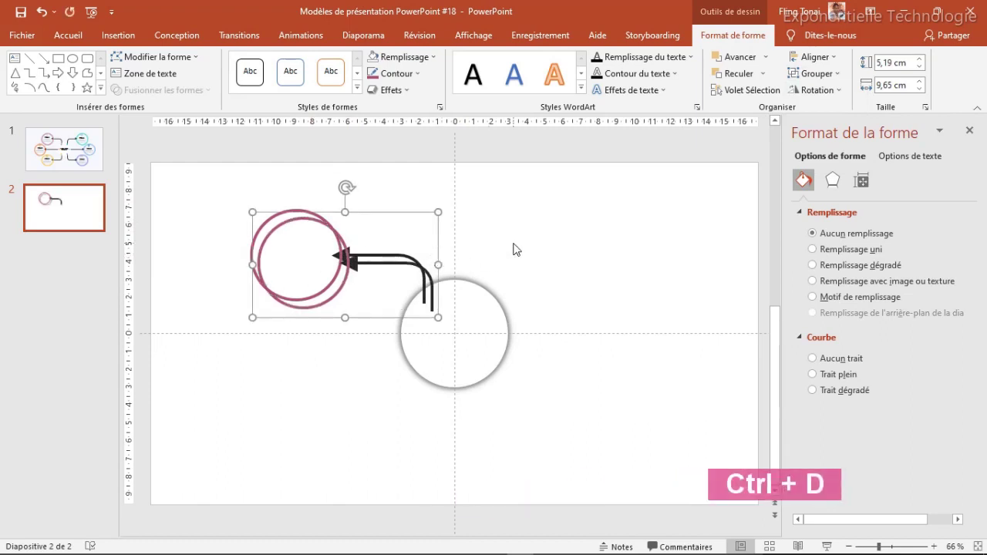
left_click(816, 89)
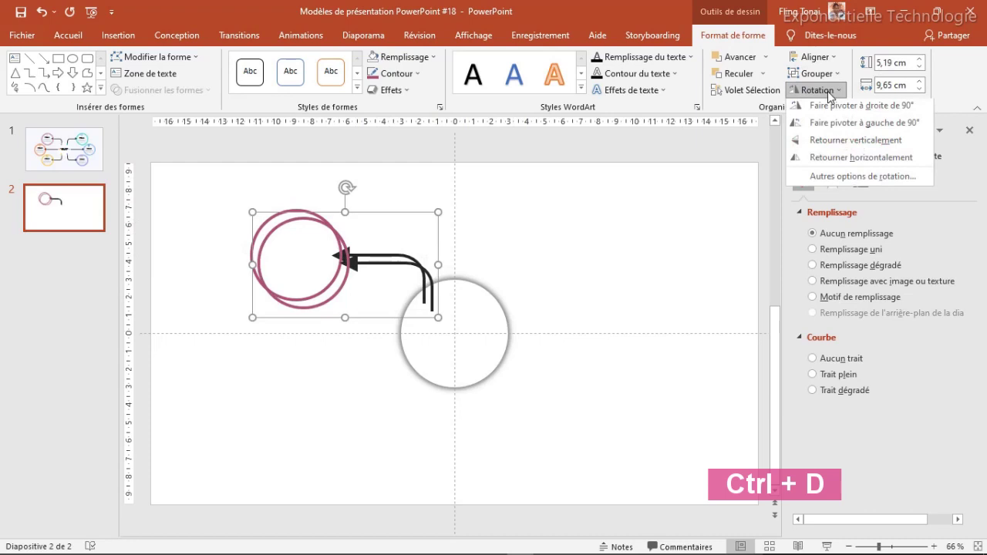
left_click(842, 144)
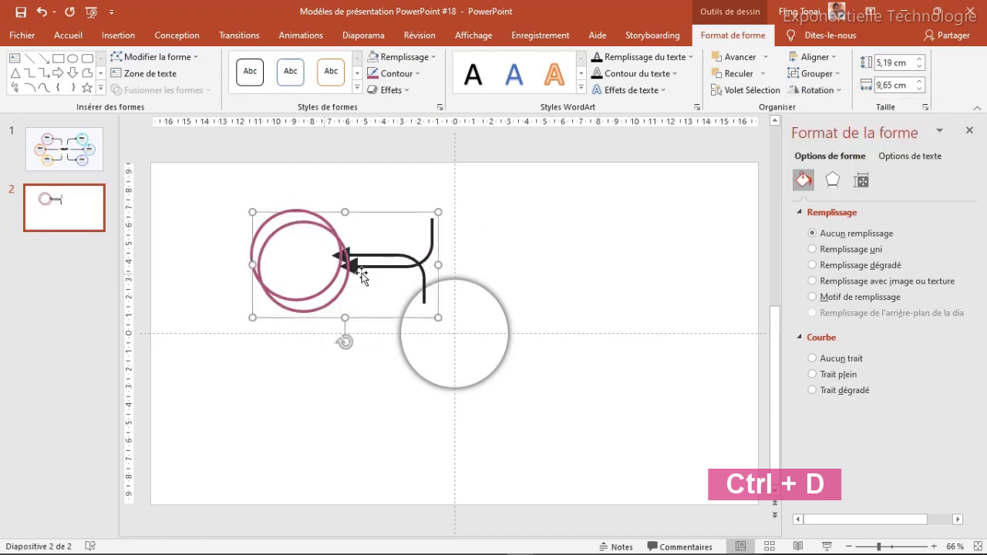
left_click_drag(381, 314, 371, 463)
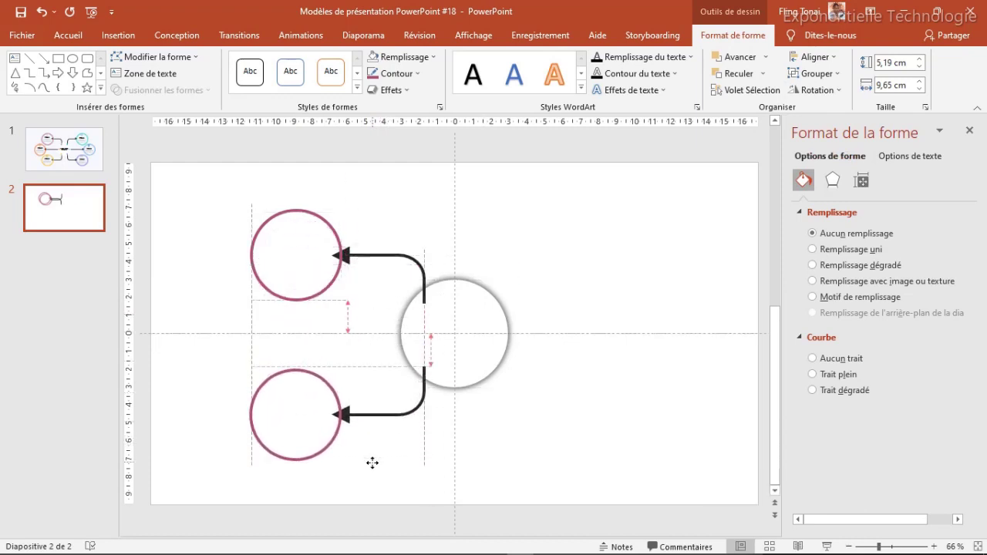
left_click(366, 258)
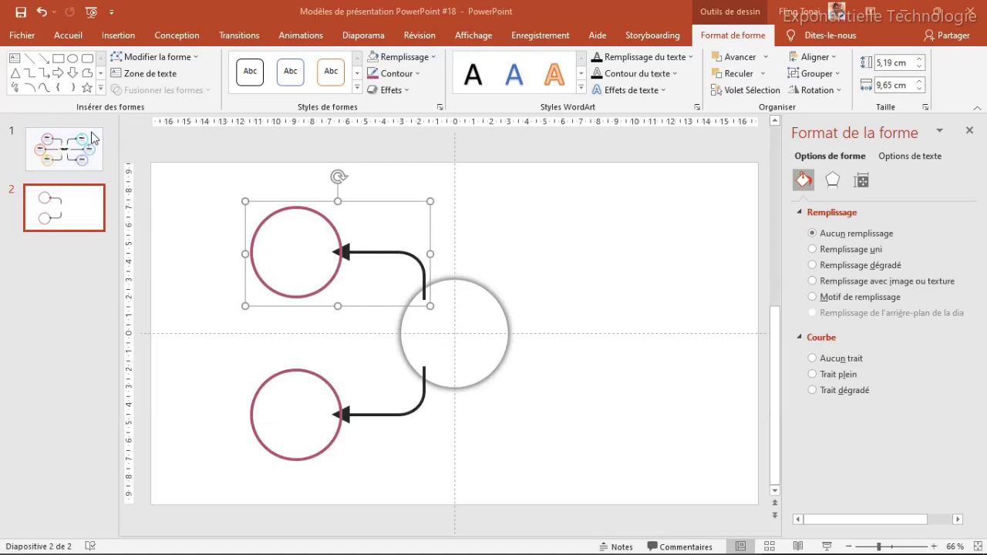
left_click(30, 59)
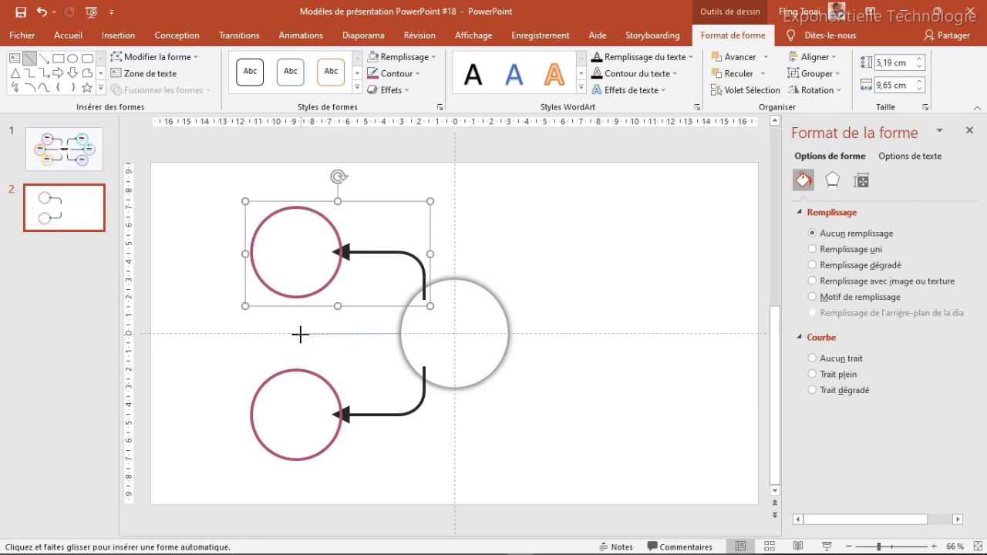
Step: Draw a short horizontal line toward the central circle and give it a dark colour
left_click_drag(301, 333, 297, 333)
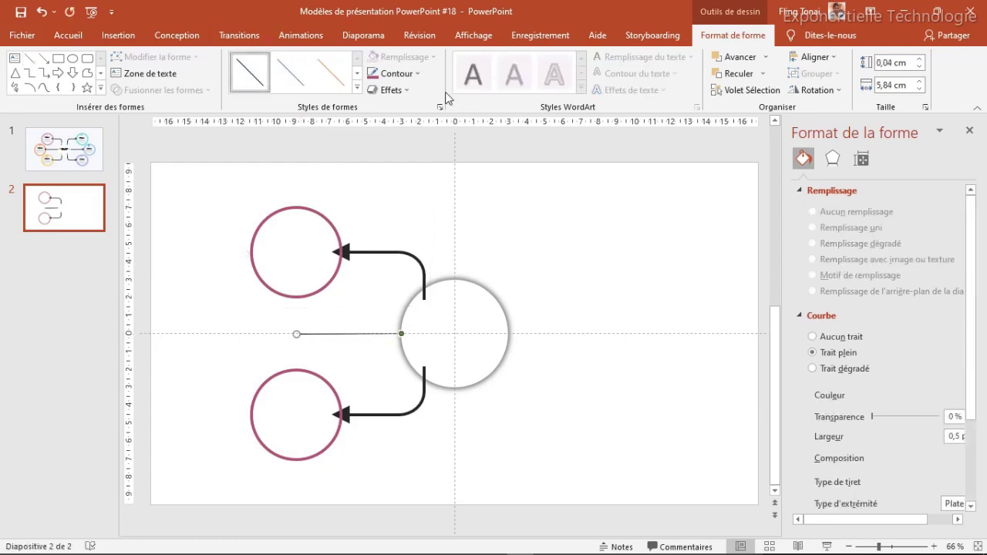
left_click(407, 74)
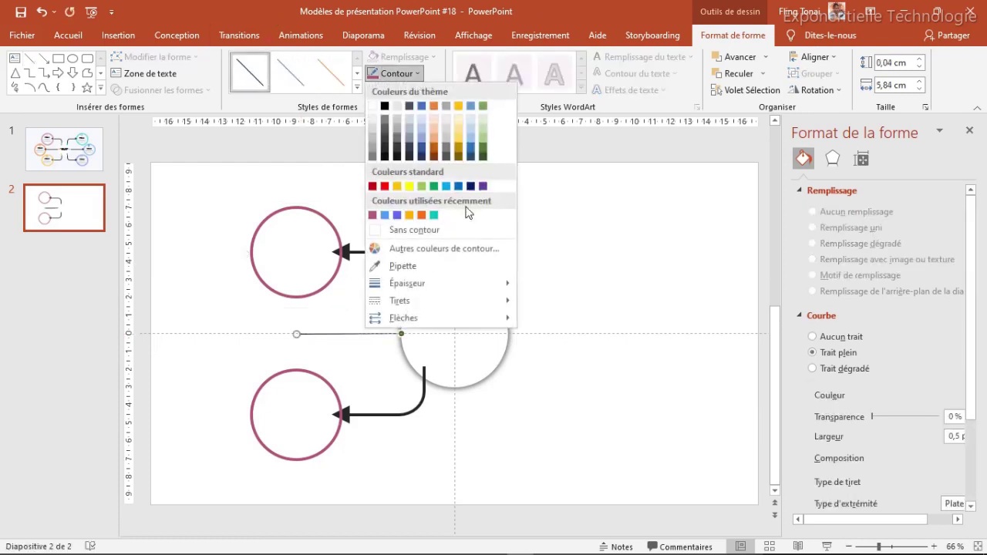
left_click(388, 150)
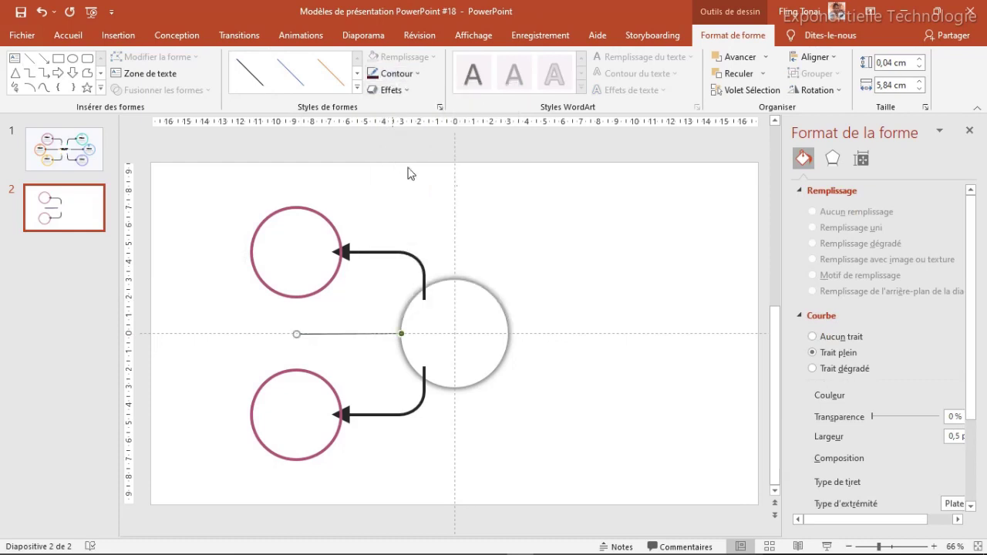
Step: Set the line's outline thickness to 4½ pt
left_click(408, 76)
mouse_move(502, 283)
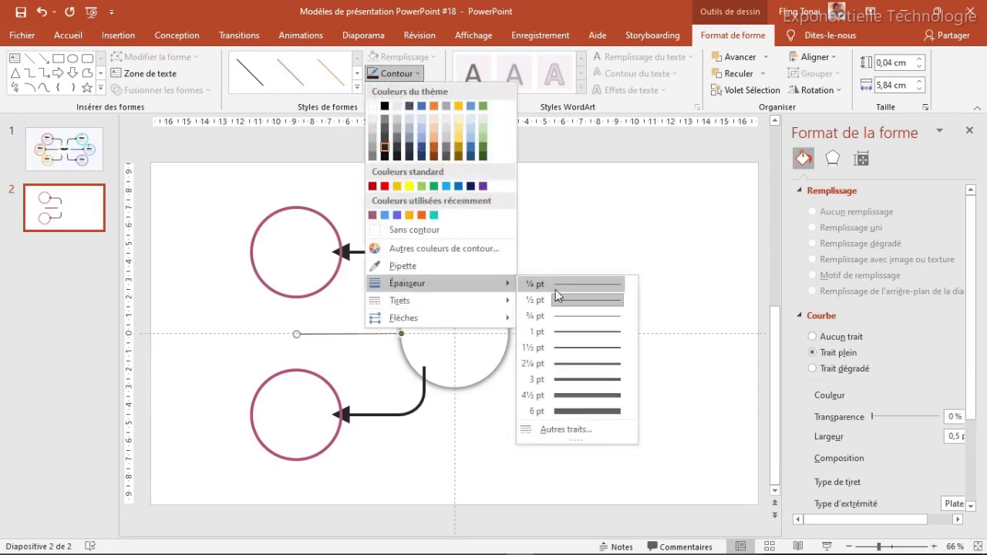
left_click(587, 380)
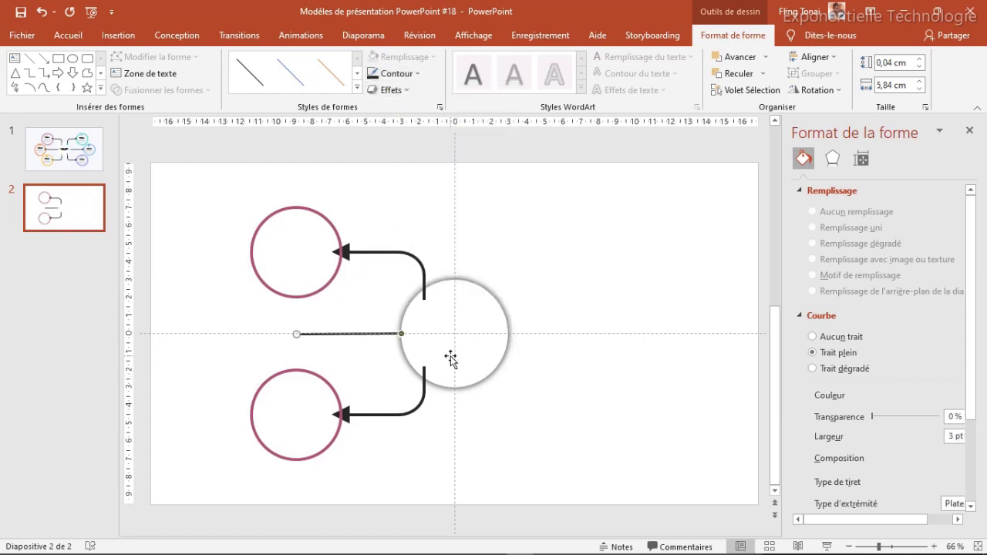
left_click(412, 75)
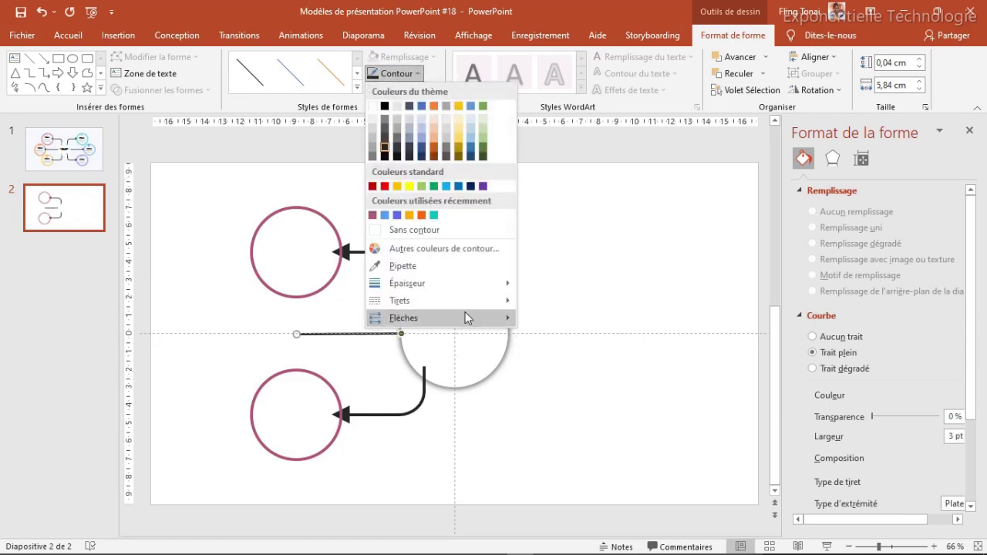
mouse_move(506, 284)
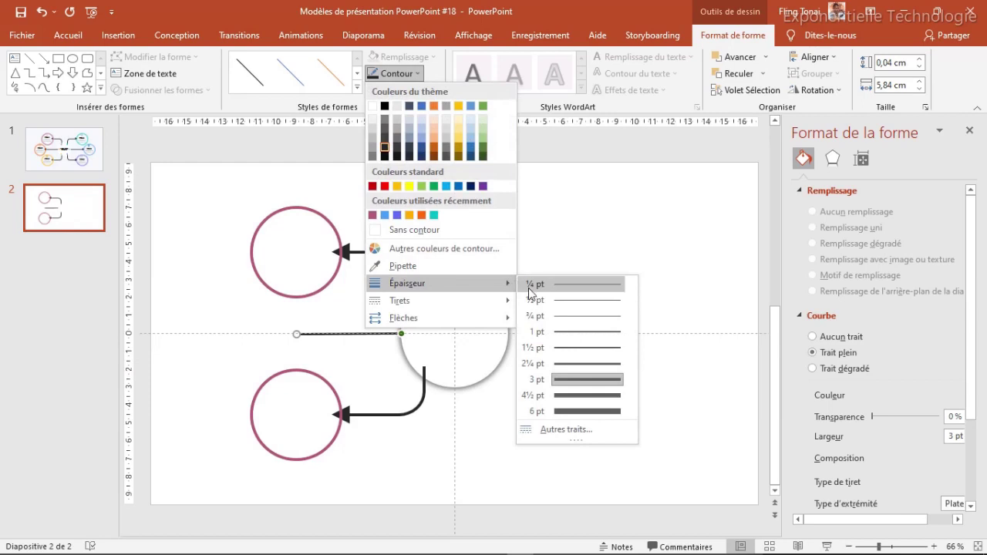
left_click(582, 398)
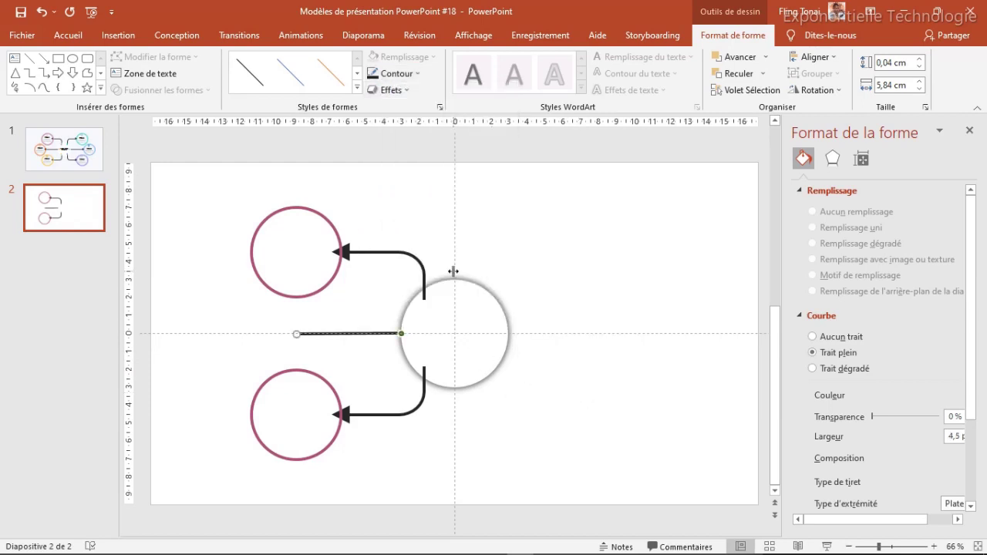
left_click(295, 205)
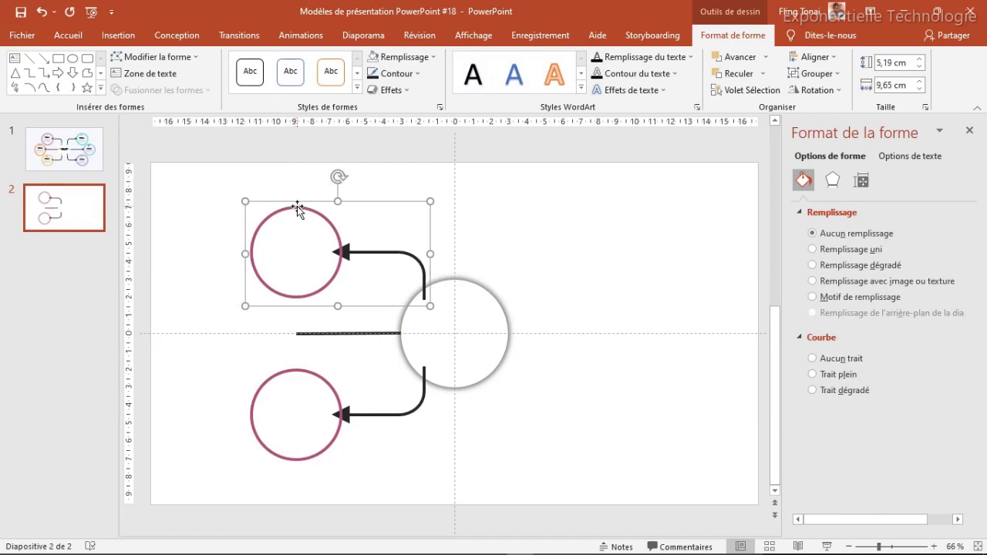
Step: Copy the top ring circle and place the copy at the left, level with the middle line
left_click(297, 208)
key("ctrl+c")
key("ctrl+v")
left_click(561, 213)
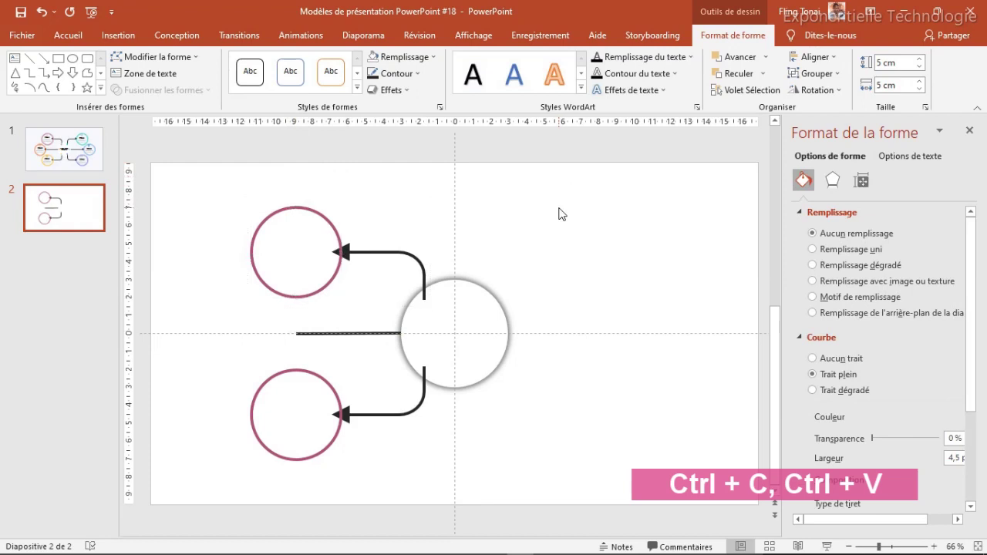
key("ctrl+v")
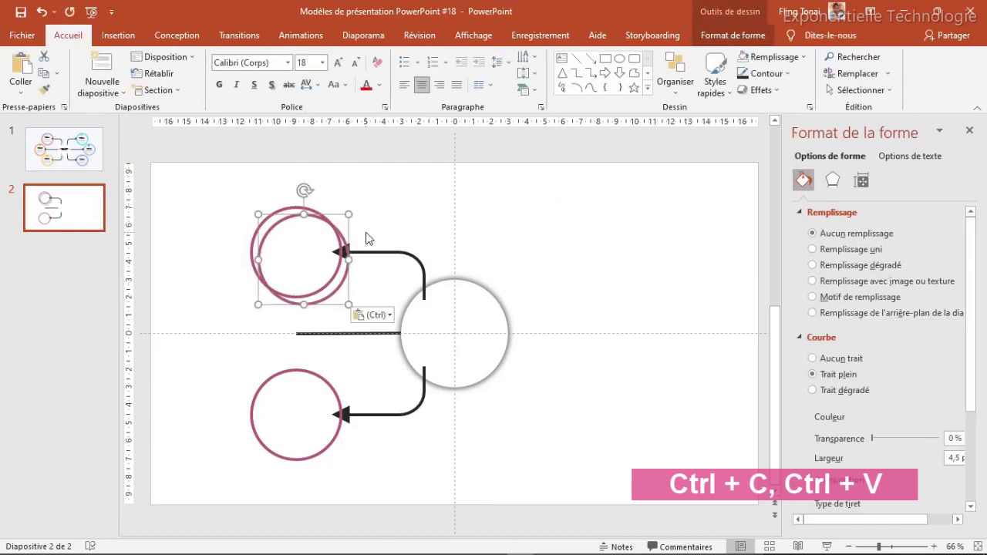
mouse_move(315, 214)
left_mouse_down()
mouse_move(258, 284)
mouse_move(234, 284)
left_mouse_up()
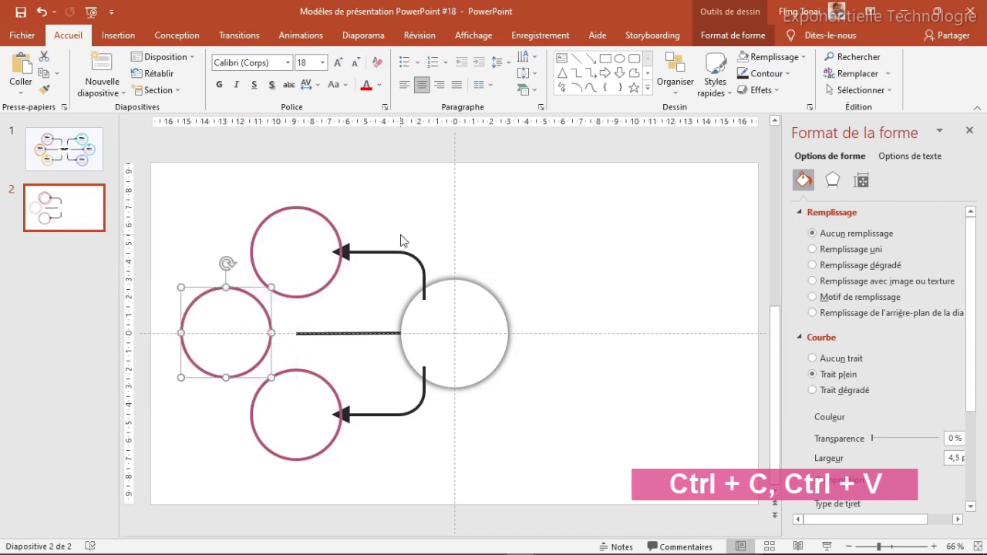
Step: Paste a copy of the top arrowhead onto the middle line's left end
left_click(344, 252)
left_click(345, 252)
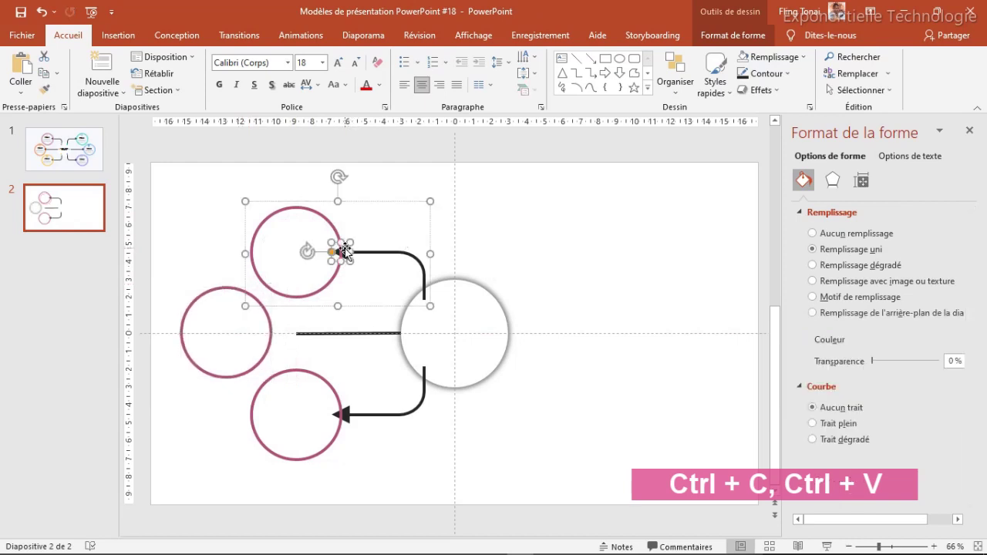
left_click(507, 234)
key("ctrl+v")
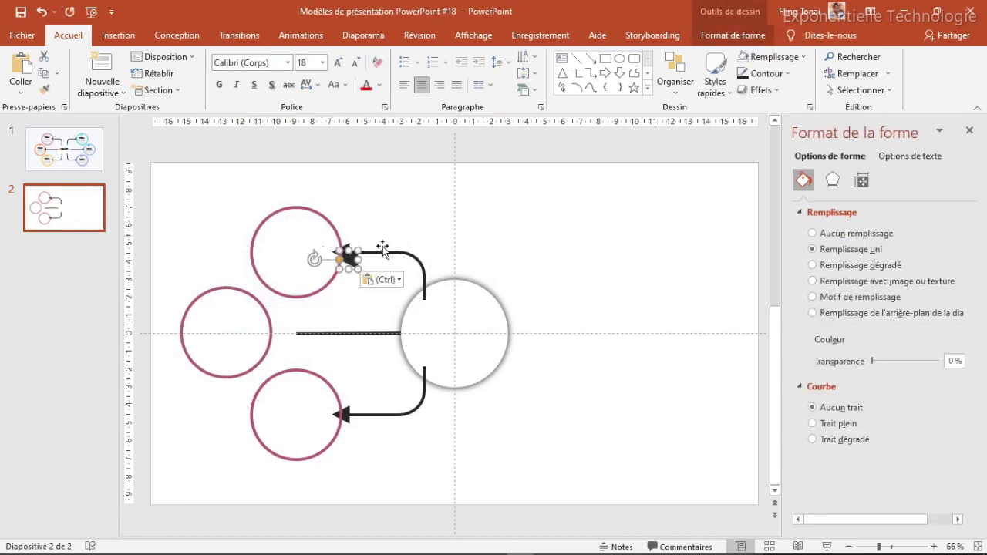
left_click_drag(351, 260, 287, 332)
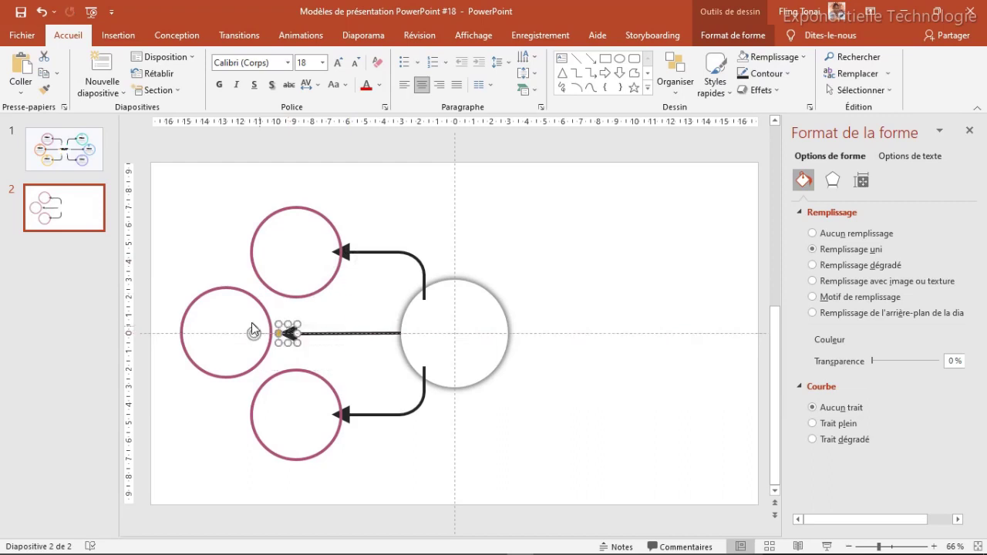
Step: Nudge the left, lower and upper circles and arrows into alignment
left_click(211, 292)
left_click_drag(211, 292, 222, 297)
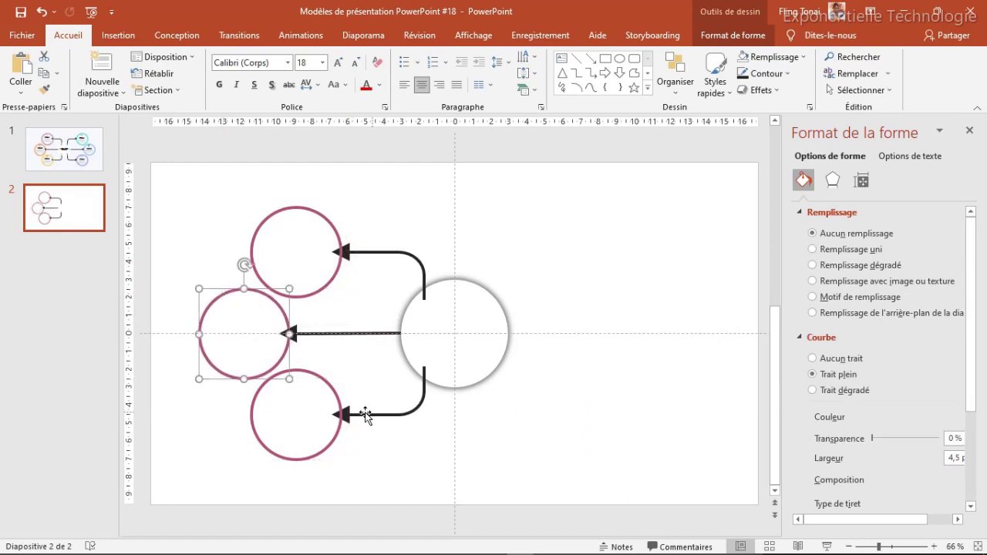
left_click_drag(345, 415, 352, 417)
left_click_drag(352, 253, 359, 248)
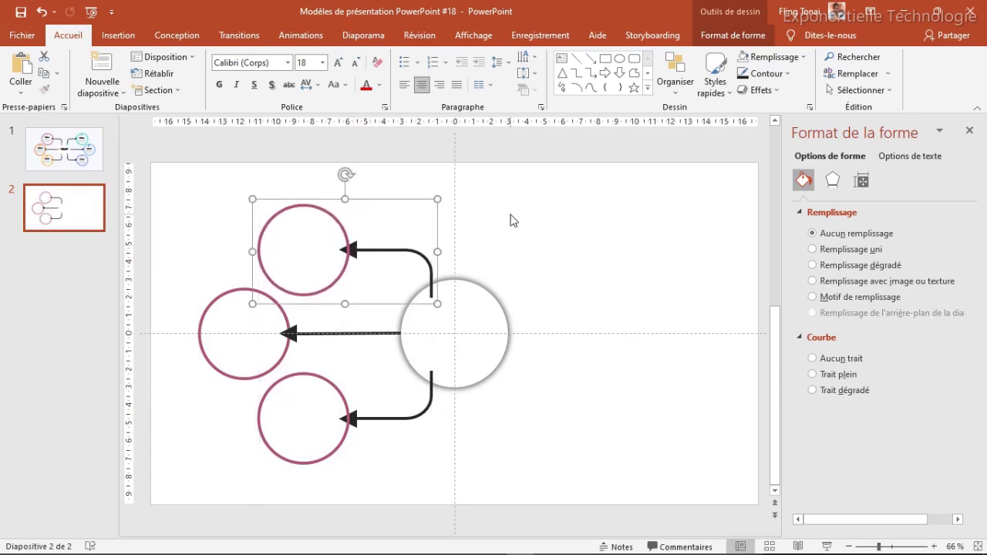
Step: Bring the middle-left ring circle to the front, above its arrow
left_click(547, 242)
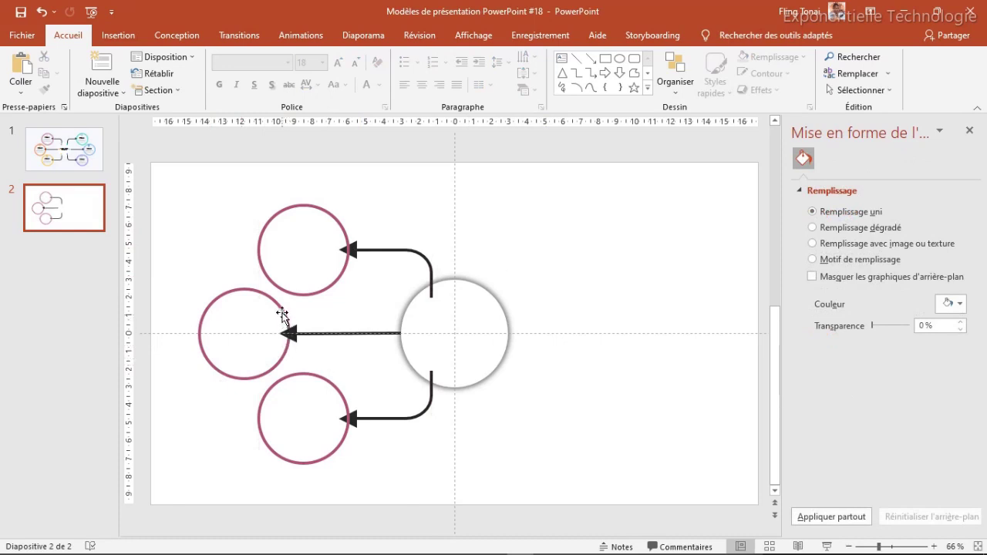
left_click(283, 320)
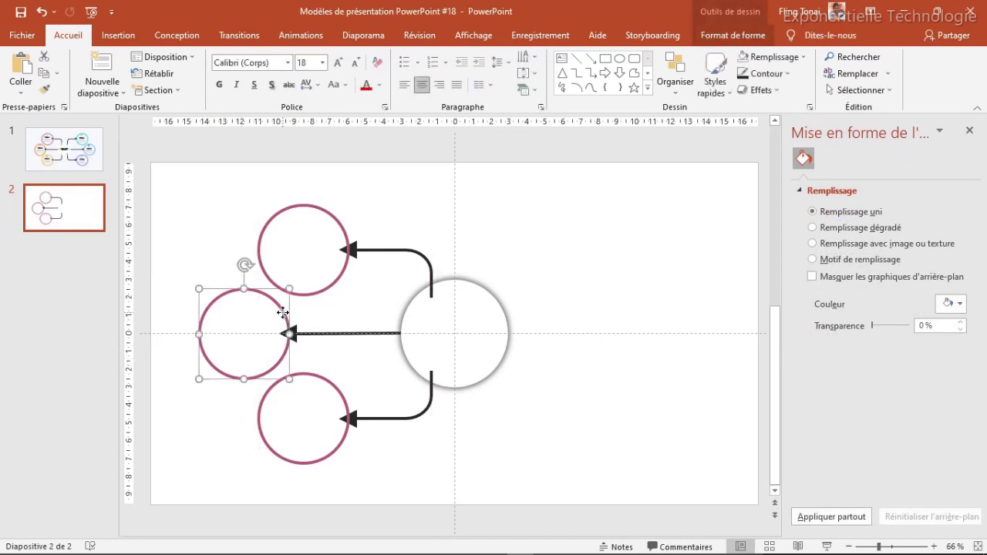
left_click(760, 43)
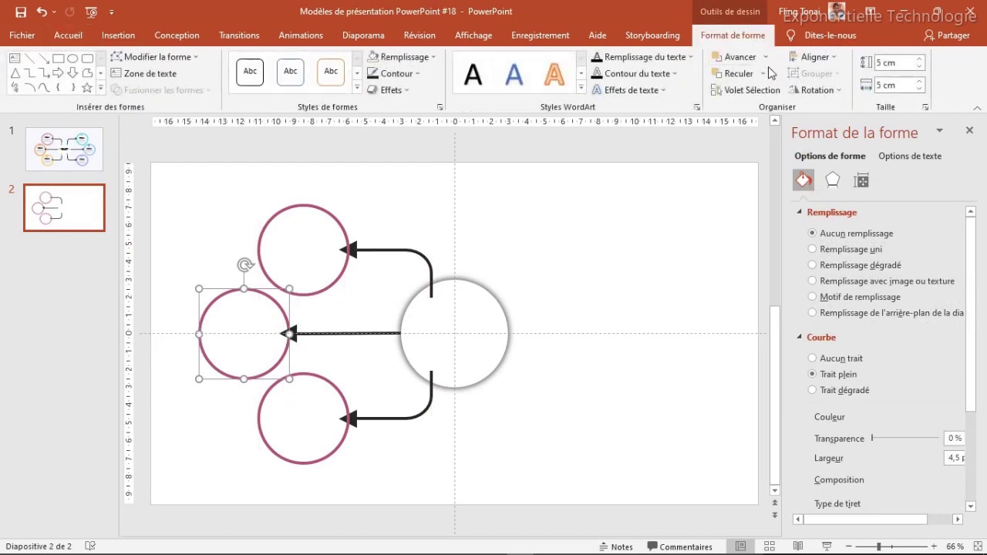
left_click(766, 59)
left_click(756, 89)
left_click(766, 59)
left_click(748, 90)
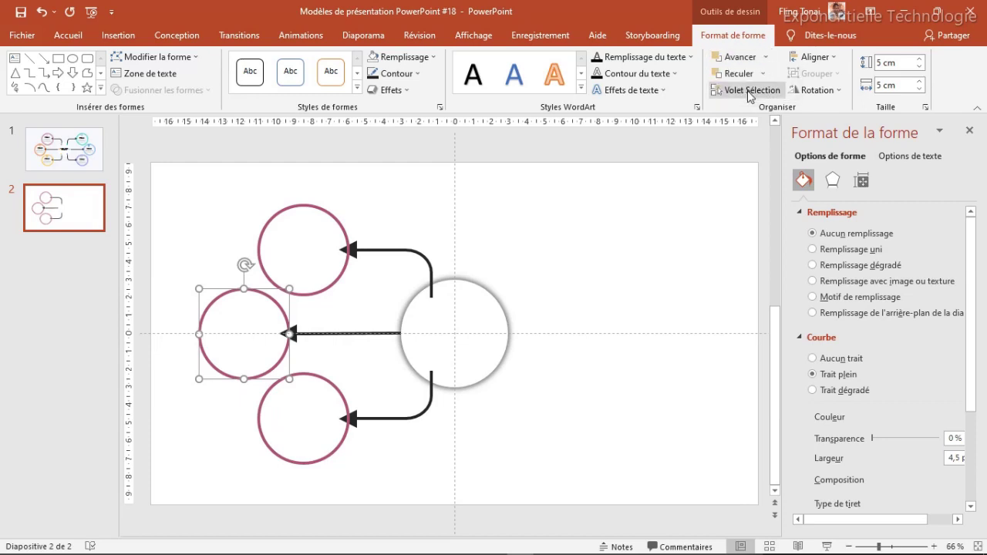
Step: Group the middle arrowhead, connector line and middle-left circle
left_click(561, 217)
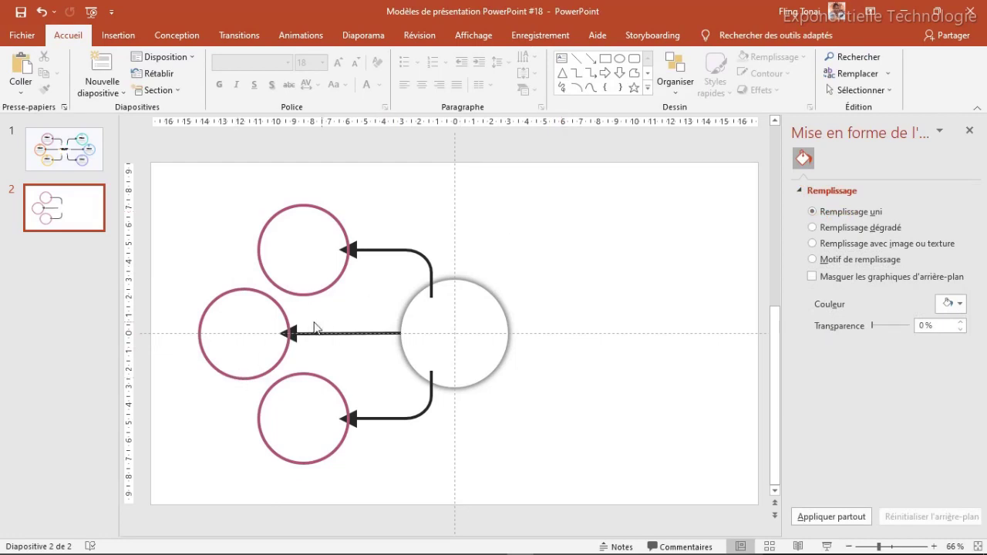
left_click(291, 331)
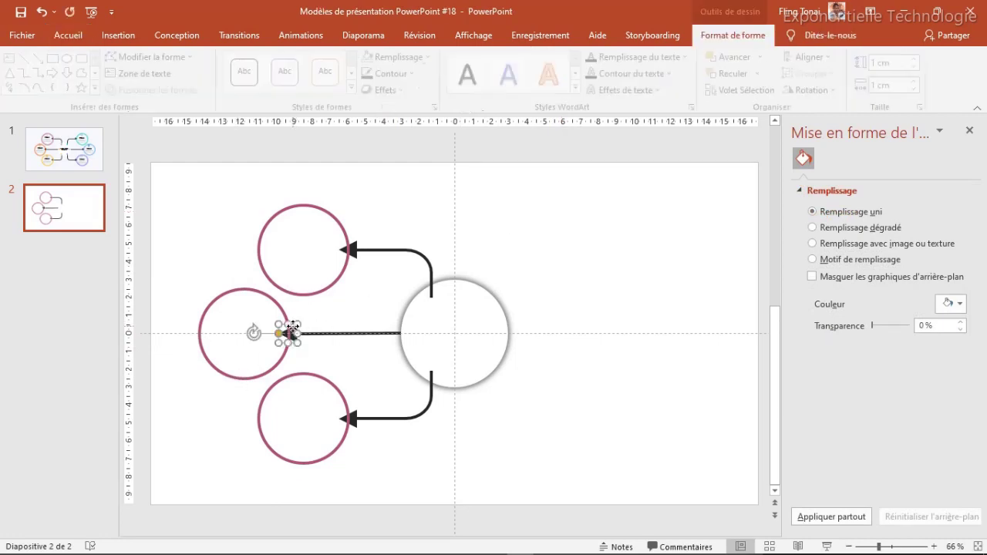
left_click(330, 338, "shift")
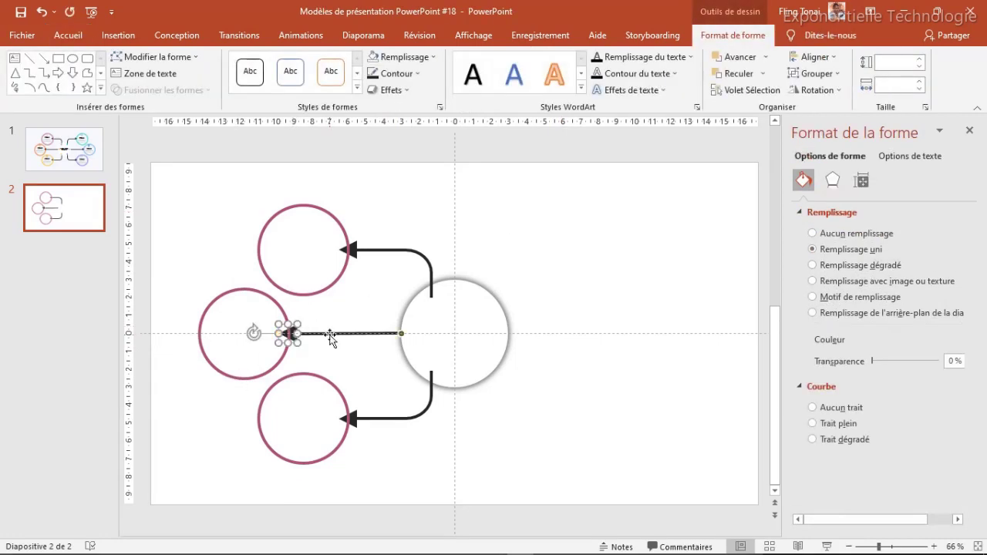
left_click(280, 309, "shift")
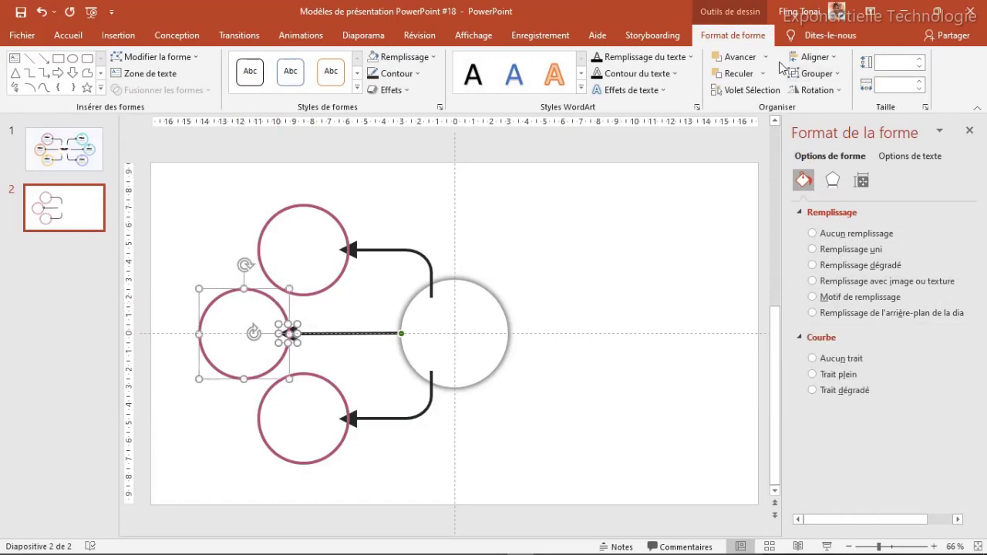
left_click(838, 74)
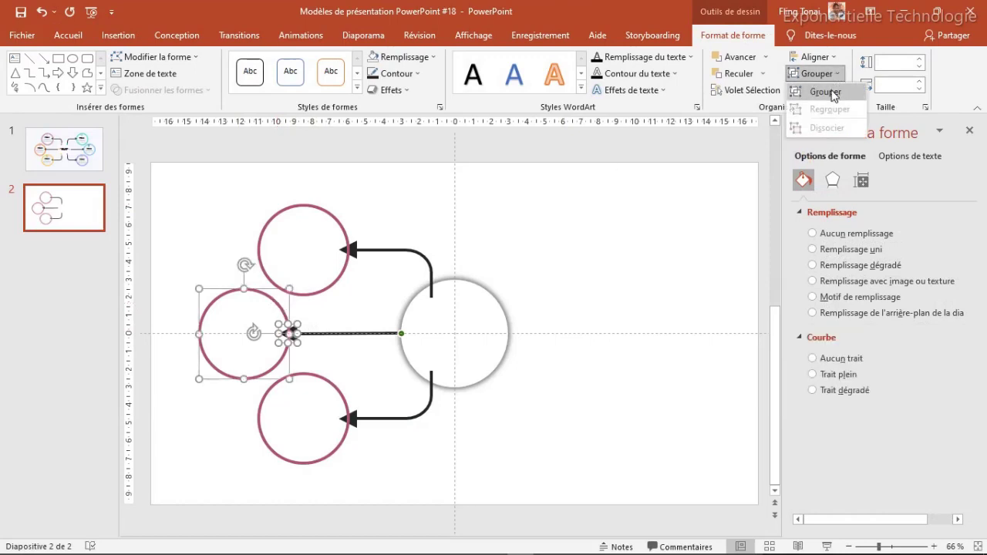
left_click(826, 92)
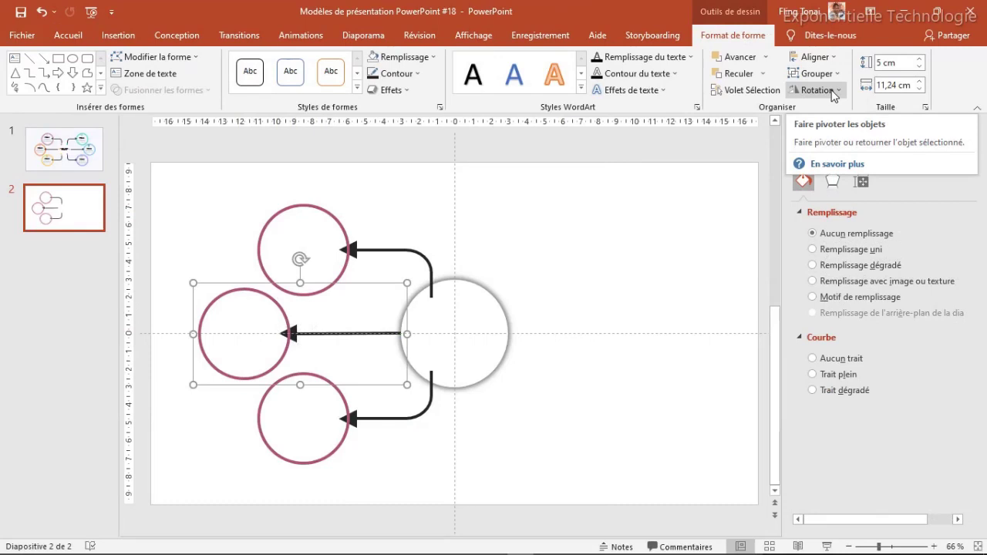
Step: Group the top, middle and bottom circle-and-arrow sets into one object
left_click(344, 230, "shift")
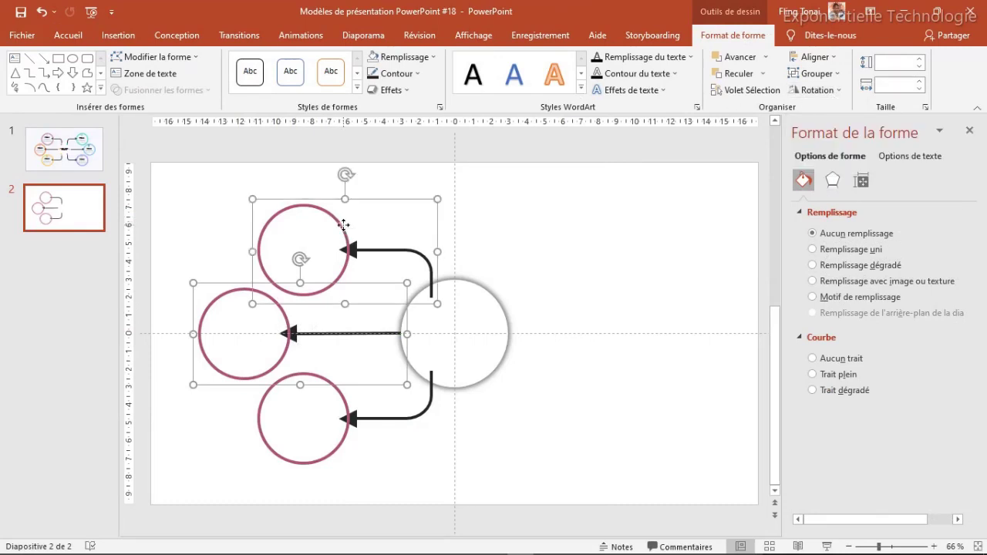
left_click(350, 419, "shift")
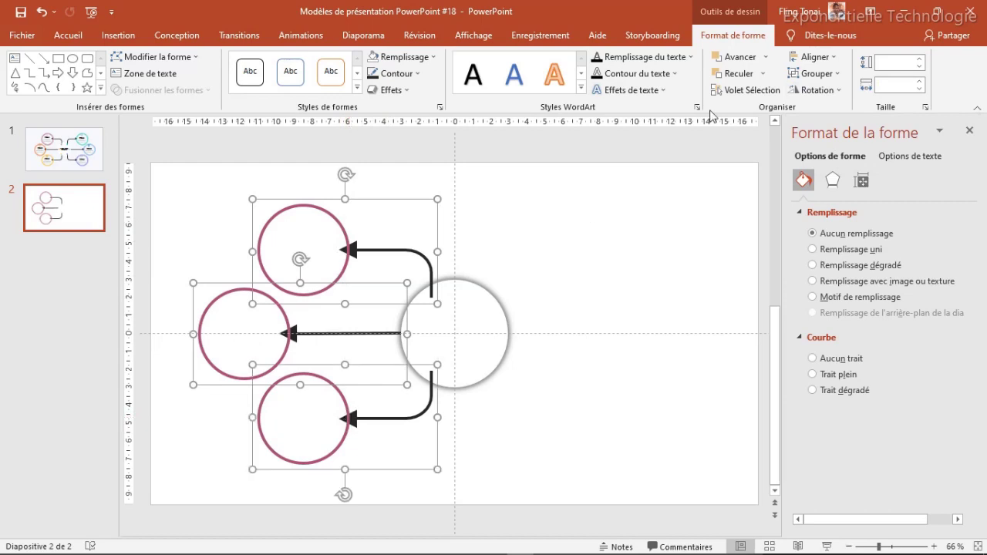
left_click(832, 74)
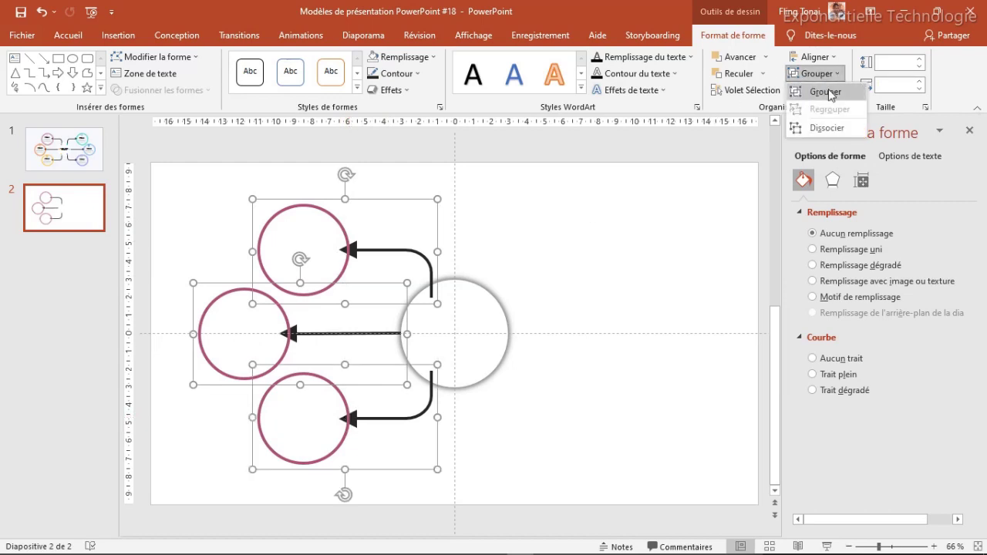
left_click(826, 93)
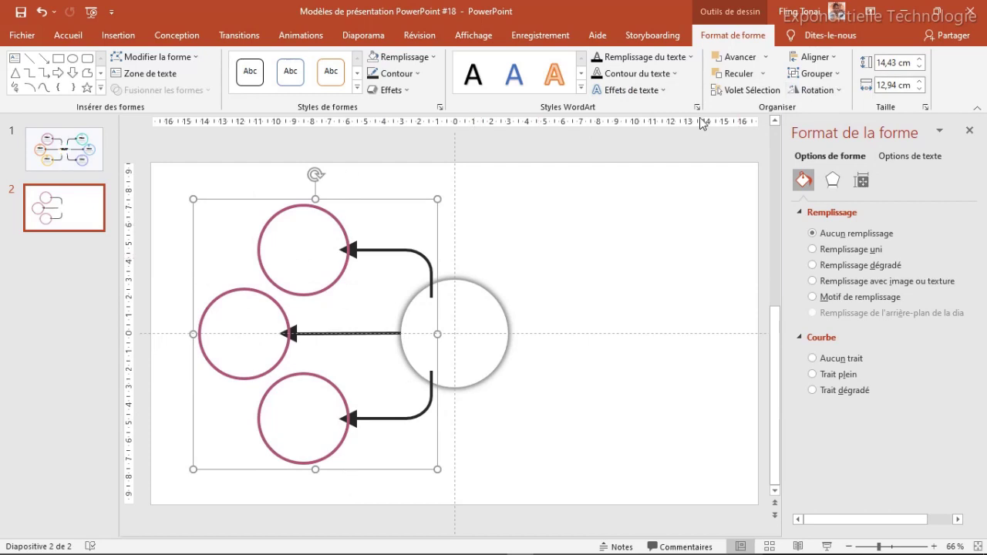
Step: Duplicate the three-ring group, flip it horizontally and align the copy right of the white circle
key("ctrl+d")
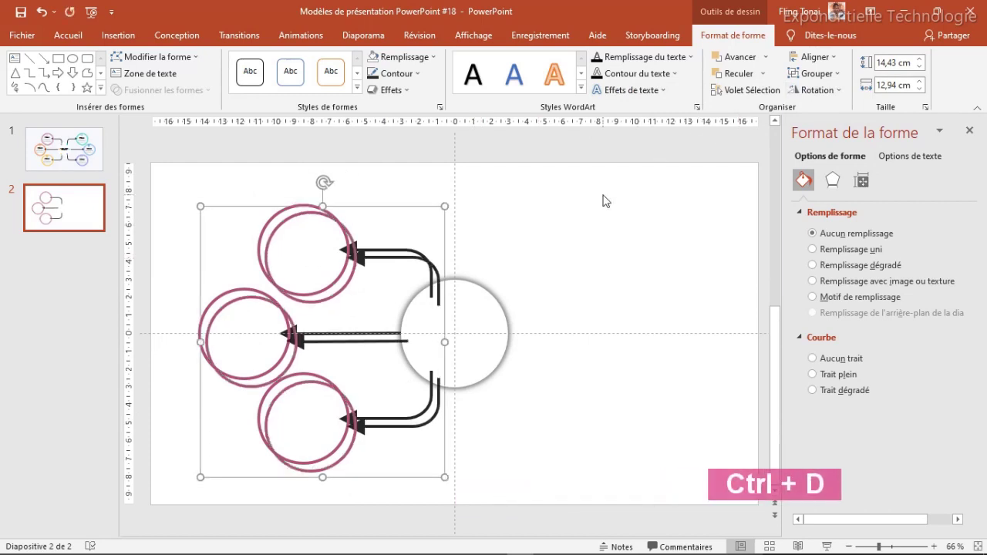
left_click(818, 90)
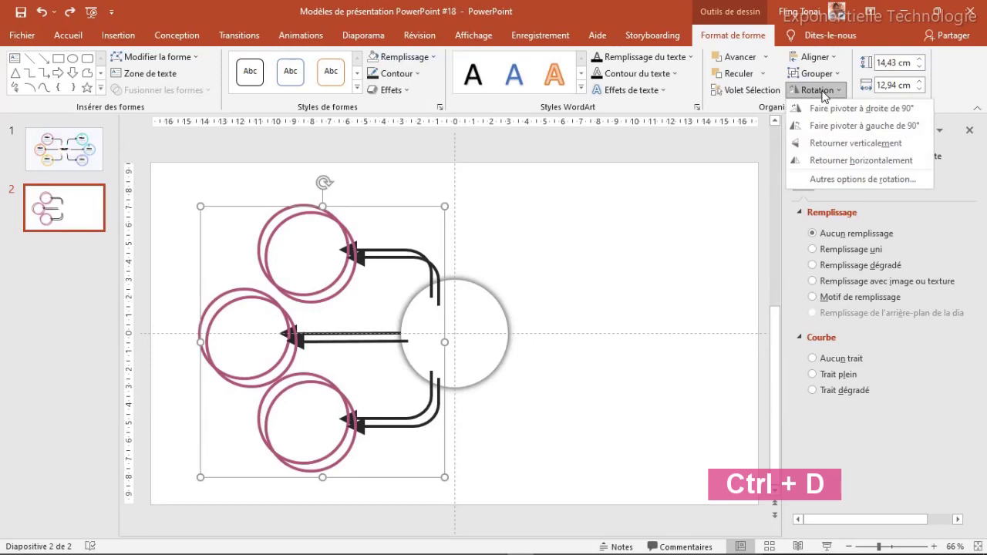
left_click(848, 160)
left_click_drag(389, 207, 664, 198)
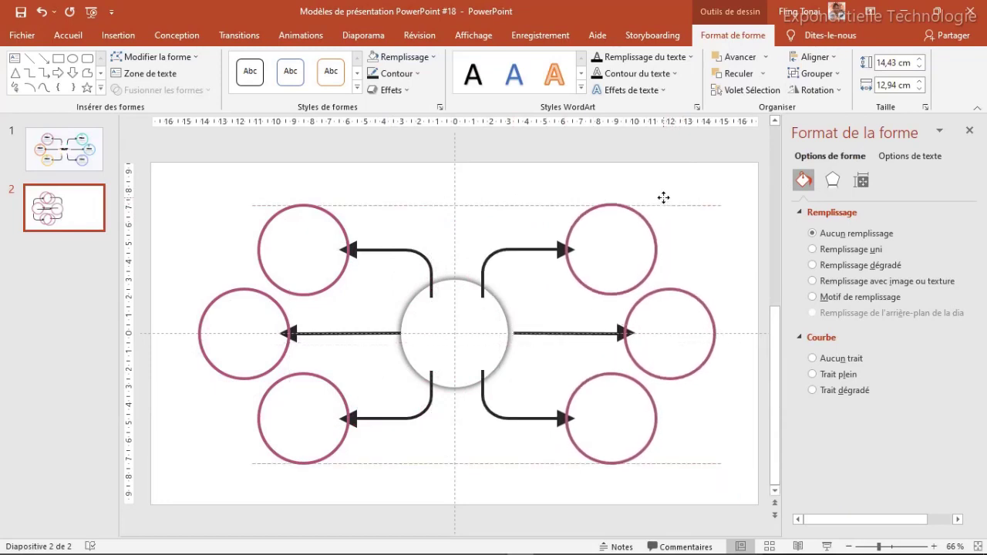
left_click_drag(664, 198, 658, 197)
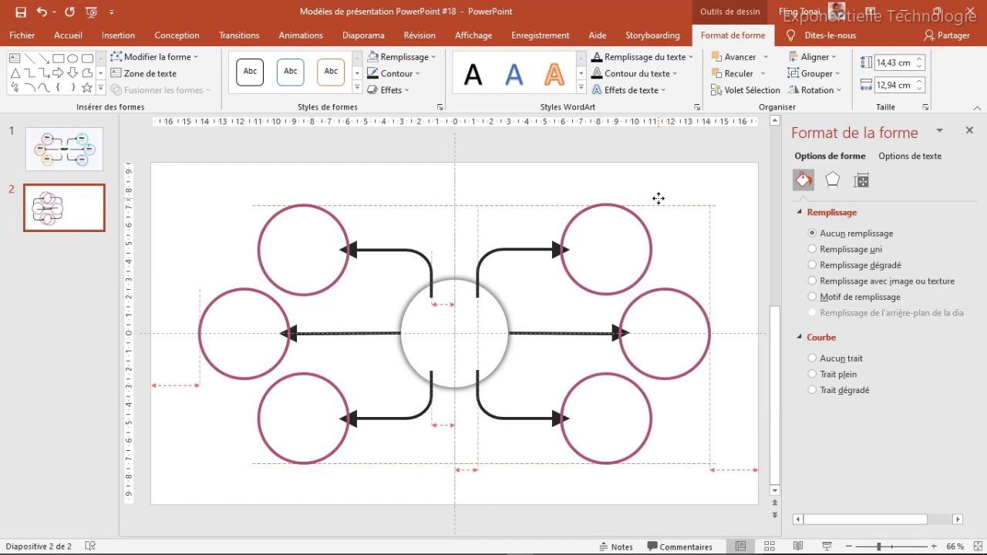
left_click_drag(660, 198, 659, 199)
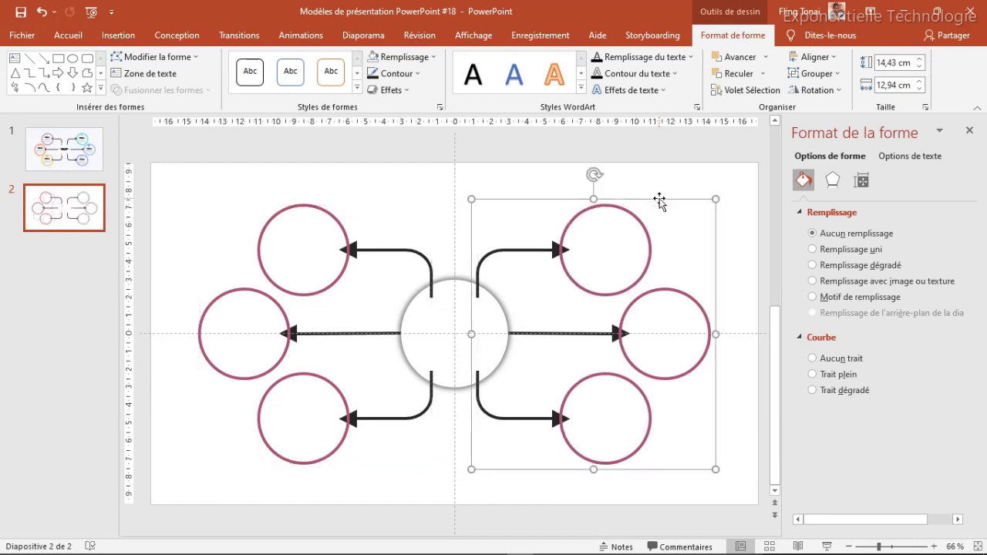
Step: Ungroup both large groups and then the left-side circle-and-arrow sub-groups
left_click(345, 233, "shift")
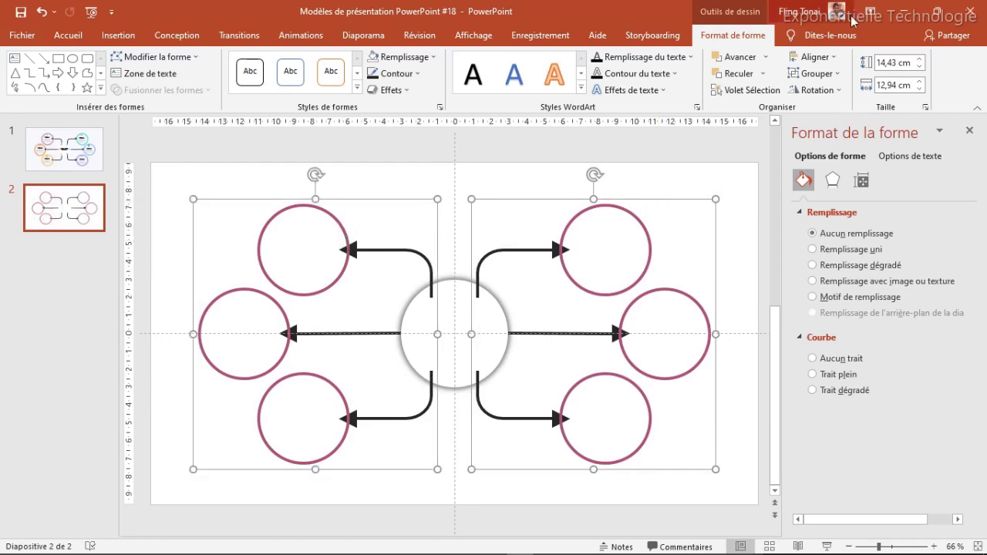
left_click(833, 73)
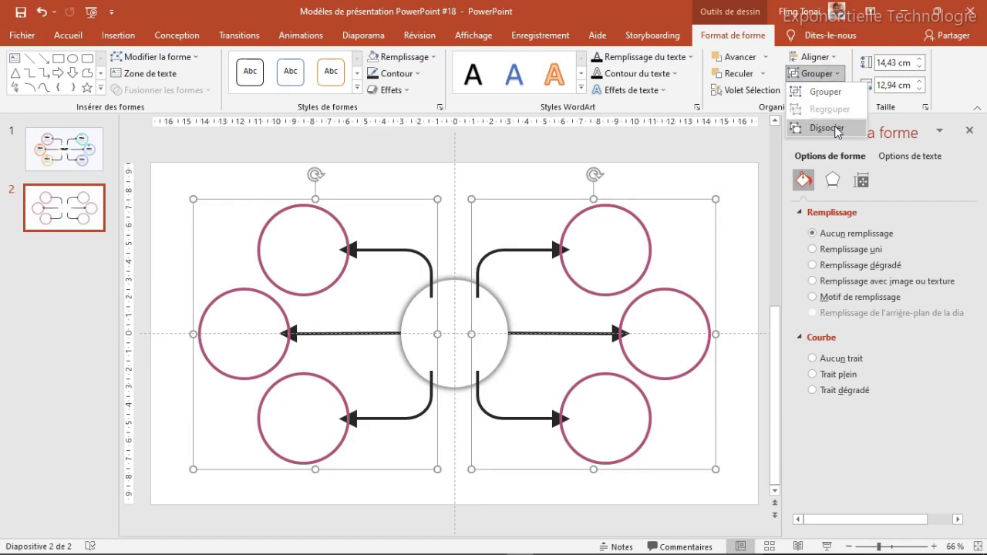
left_click(837, 119)
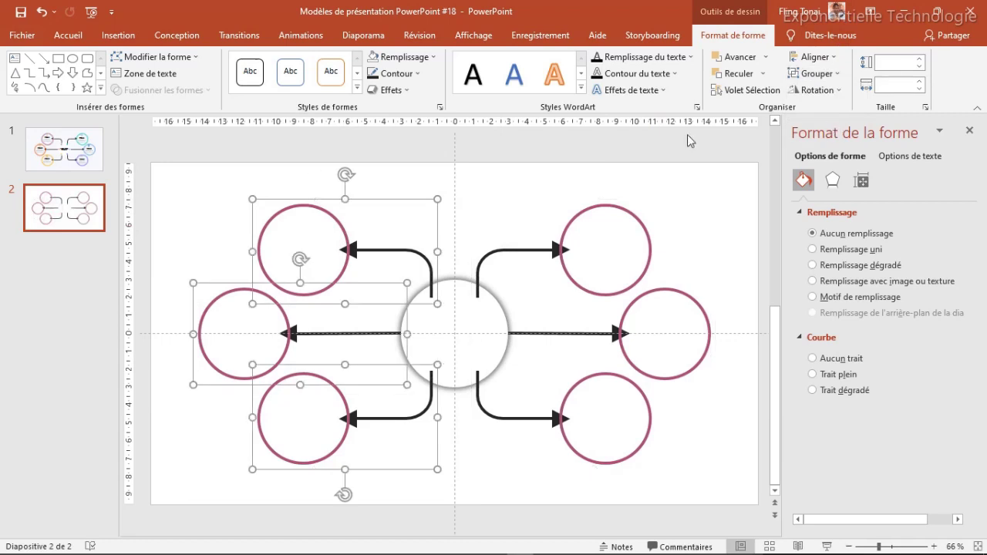
left_click(837, 76)
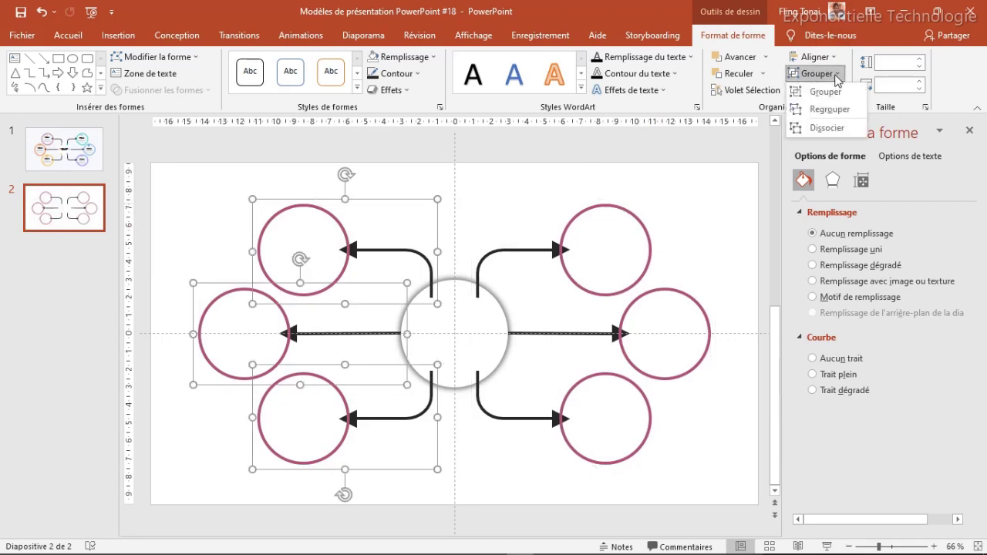
left_click(832, 127)
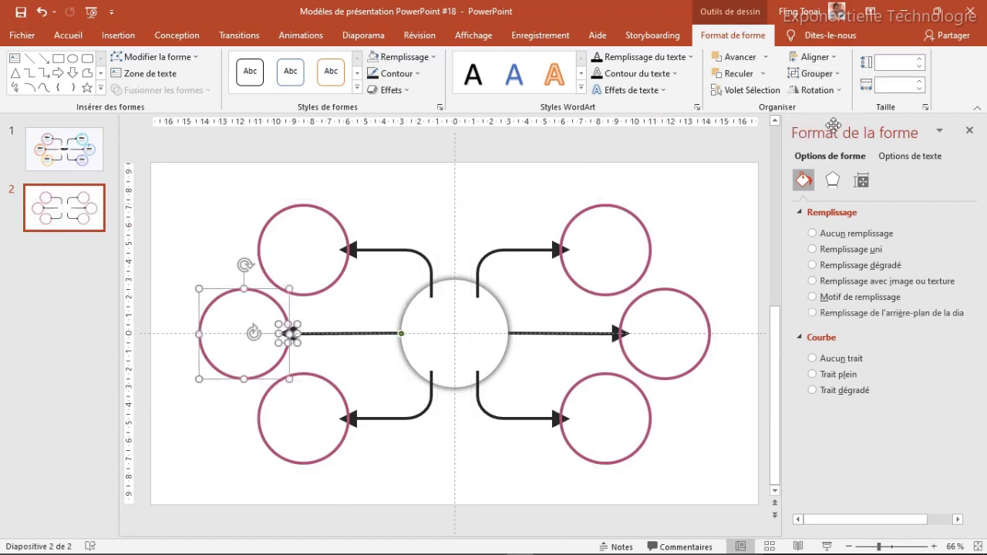
left_click(348, 255)
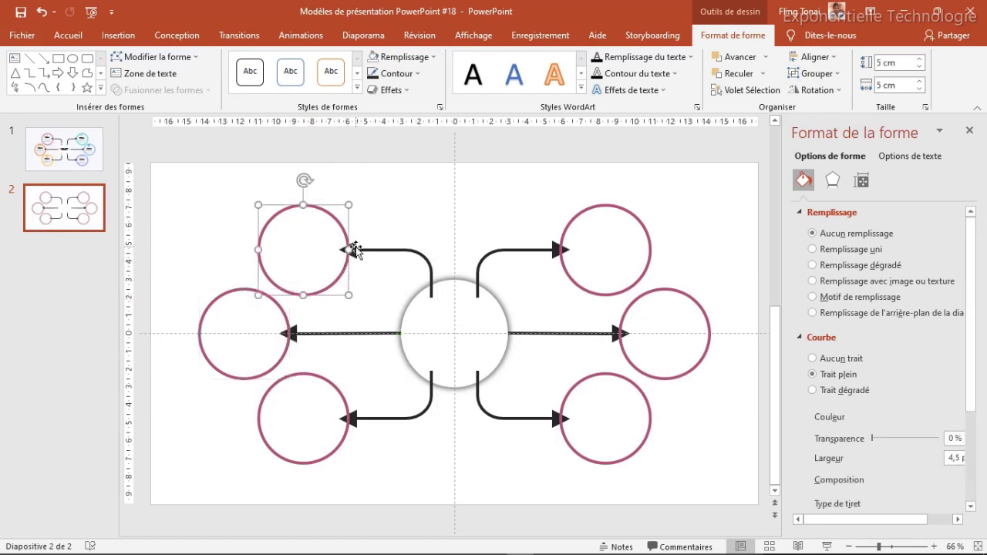
left_click(354, 249)
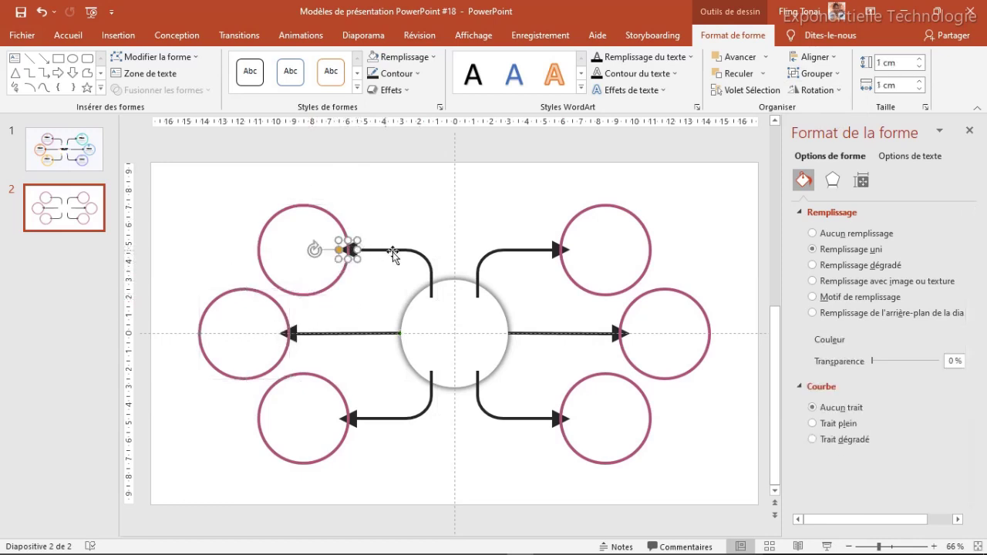
Step: Ungroup the upper-right, middle-right and lower-right arrow-and-circle groups
left_click(596, 210)
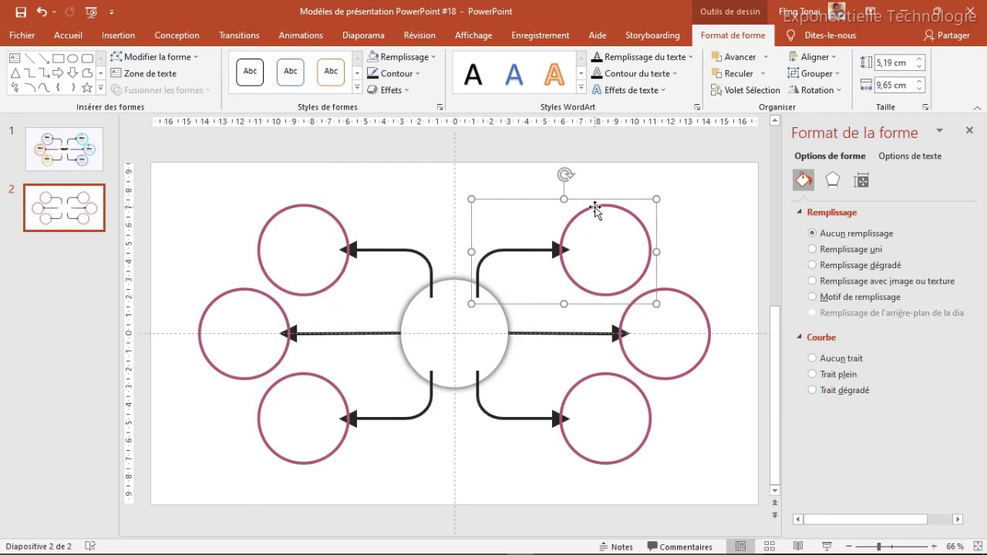
left_click(816, 73)
left_click(829, 126)
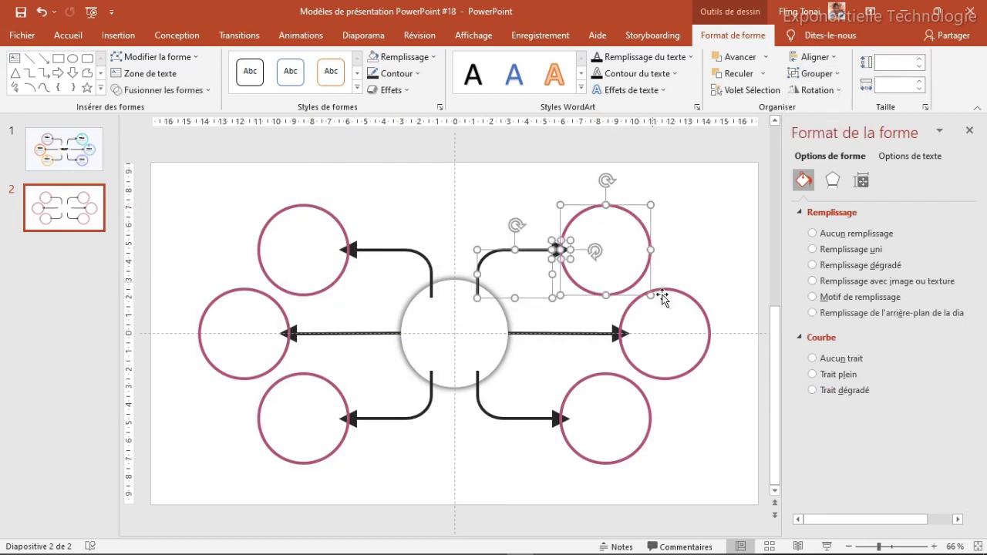
left_click(691, 299)
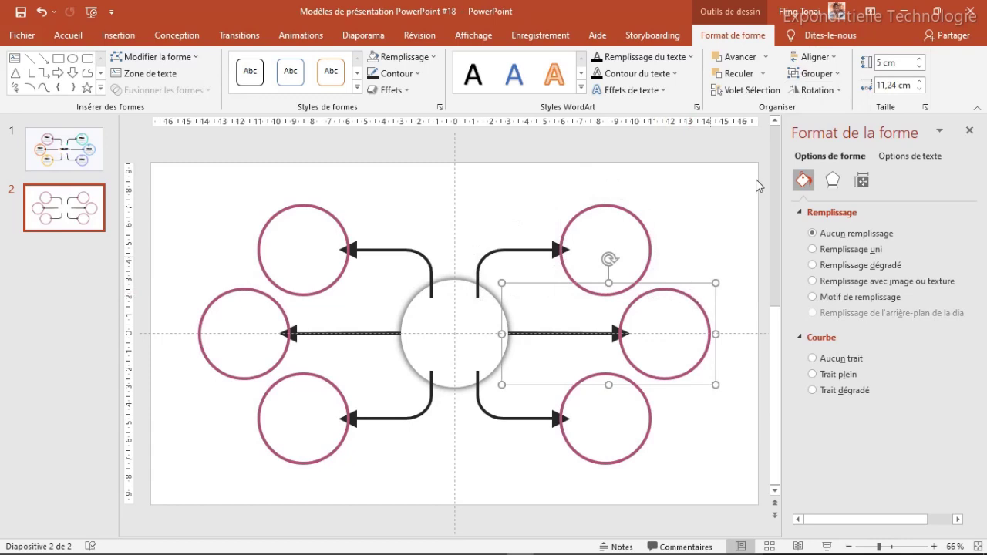
left_click(829, 75)
left_click(827, 127)
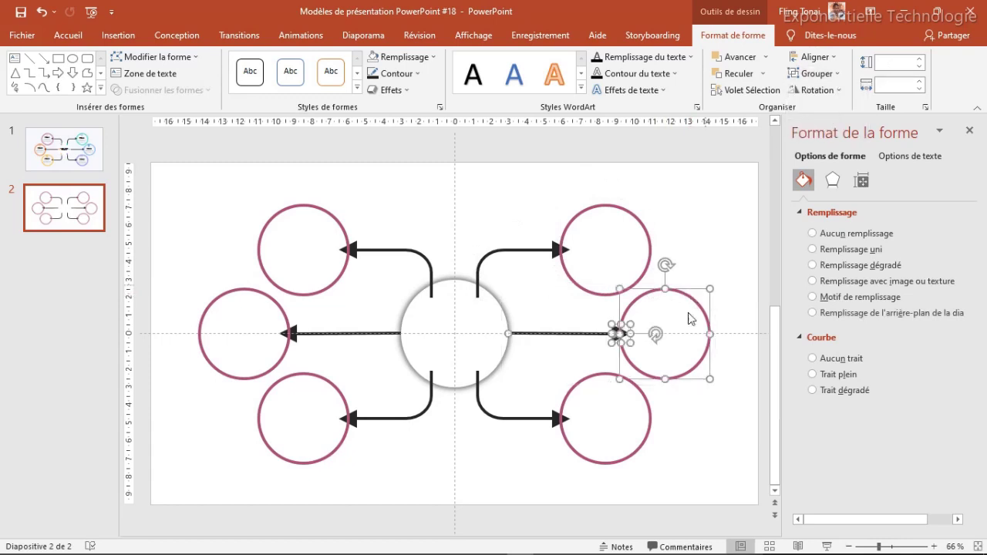
left_click(594, 378)
left_click(829, 75)
left_click(828, 128)
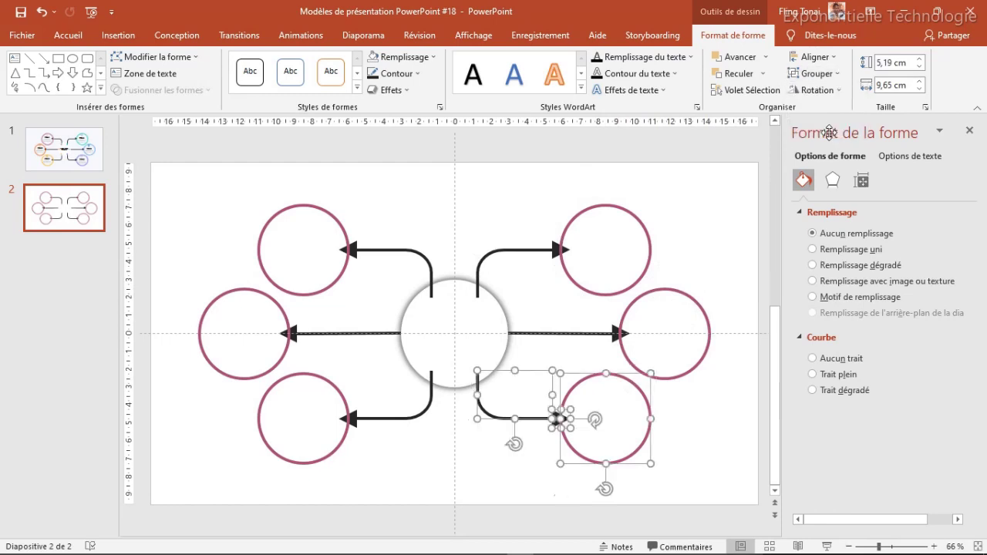
left_click(533, 213)
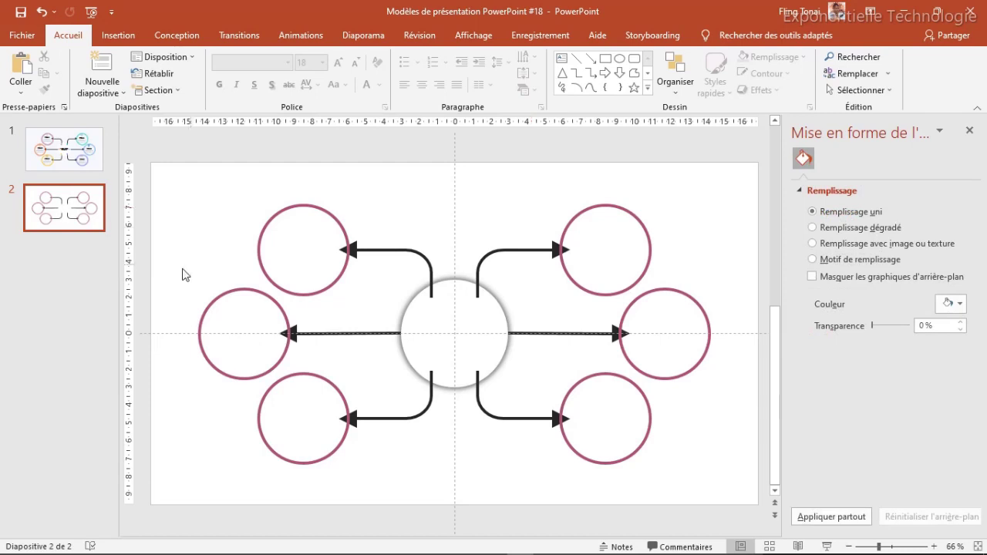
Step: Give the middle-left ring an orange outline and the bottom-left ring a gold one
left_click(232, 291)
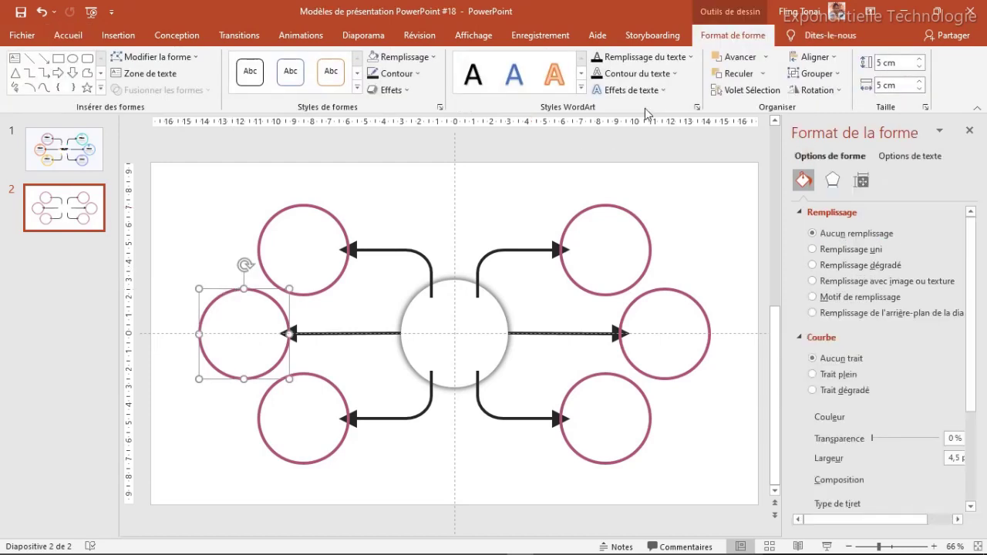
left_click(426, 58)
left_click(424, 58)
left_click(416, 75)
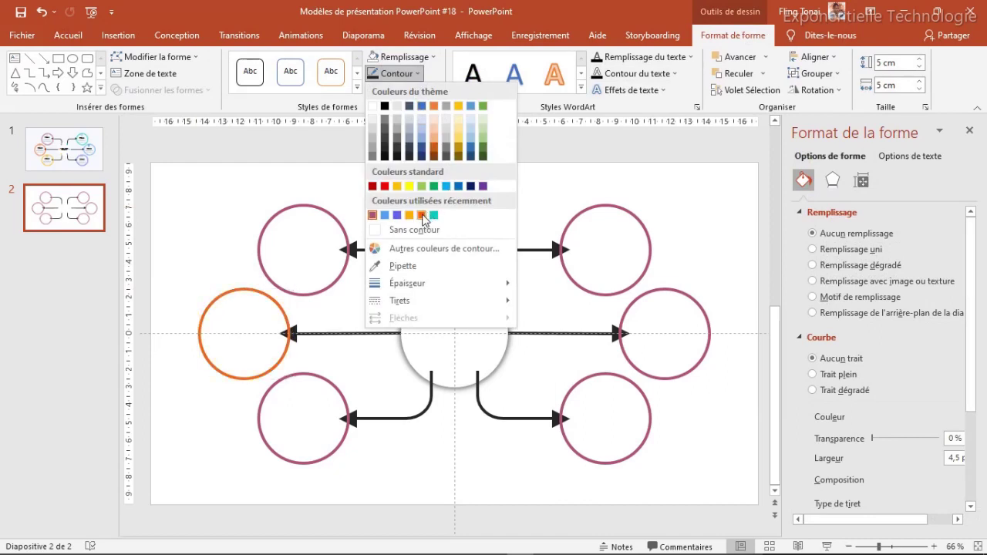
left_click(421, 216)
left_click(315, 378)
left_click(417, 74)
left_click(419, 213)
Step: Outline the right-side rings teal (top), blue (middle) and purple (bottom)
left_click(585, 215)
left_click(396, 73)
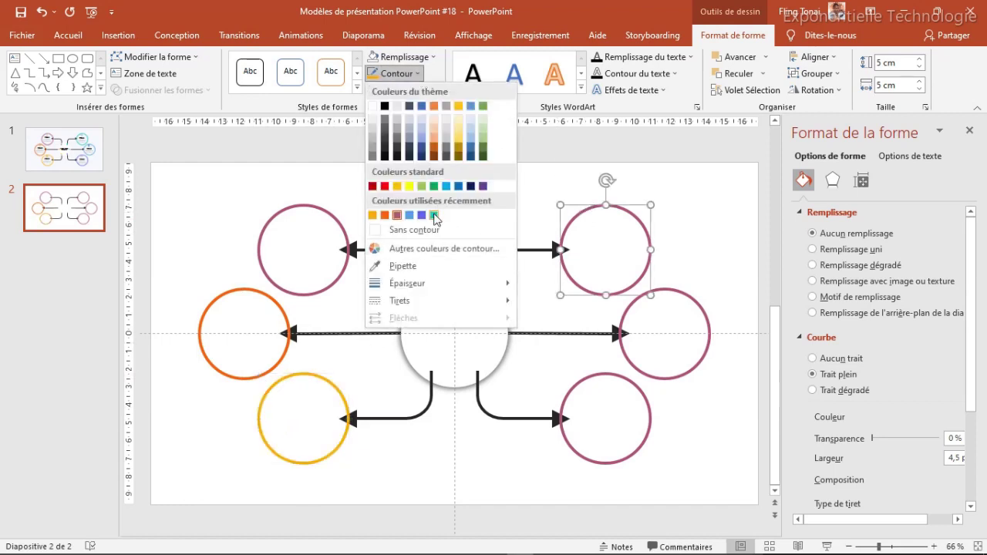
left_click(436, 215)
left_click(679, 292)
left_click(396, 73)
left_click(422, 216)
left_click(605, 463)
left_click(396, 74)
left_click(434, 215)
left_click(502, 218)
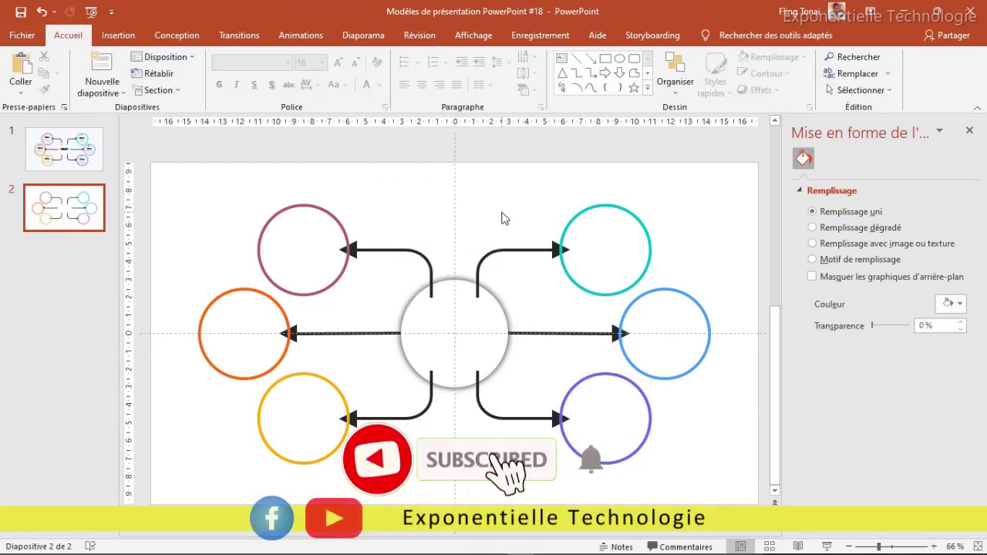
Step: Bring the central white circle to the front, covering the connector ends
left_click(453, 283)
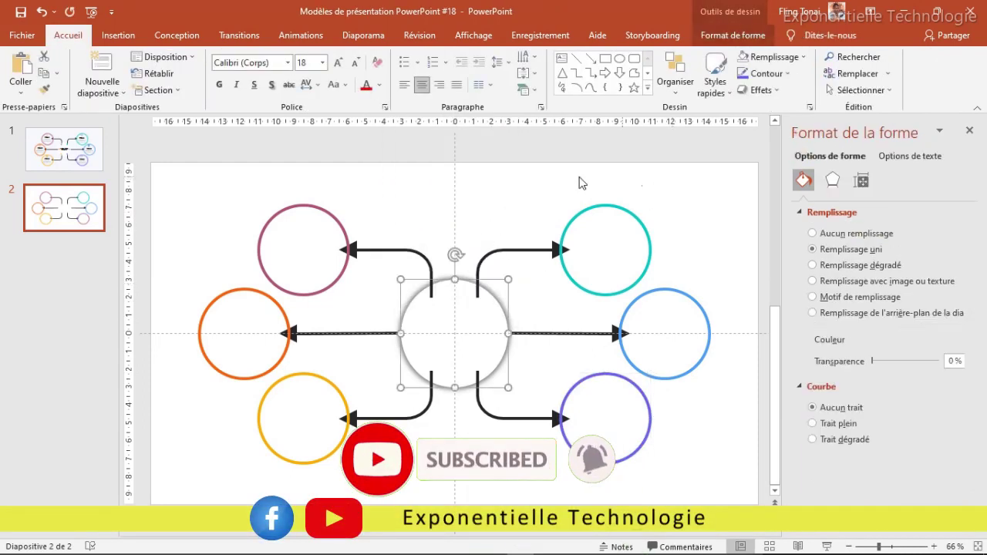
left_click(732, 35)
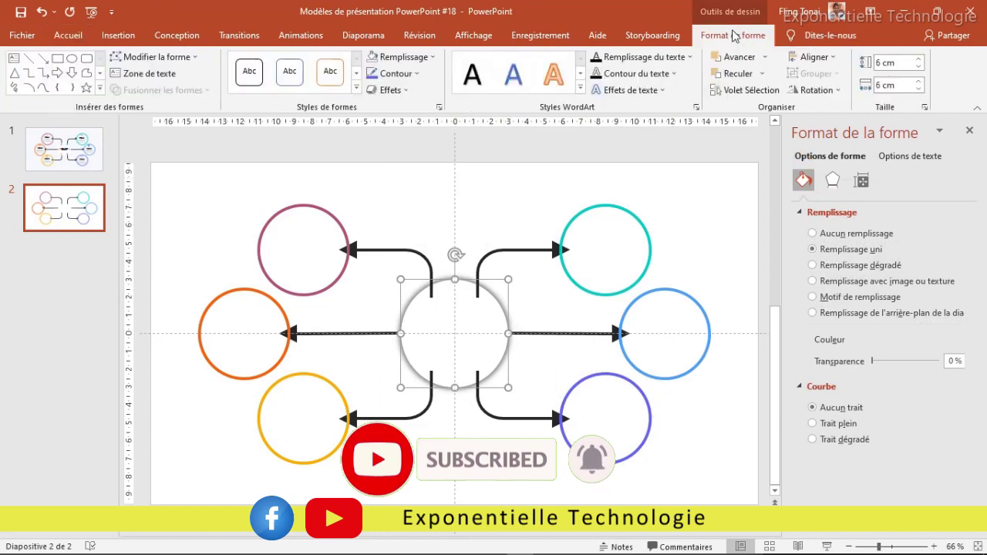
left_click(766, 62)
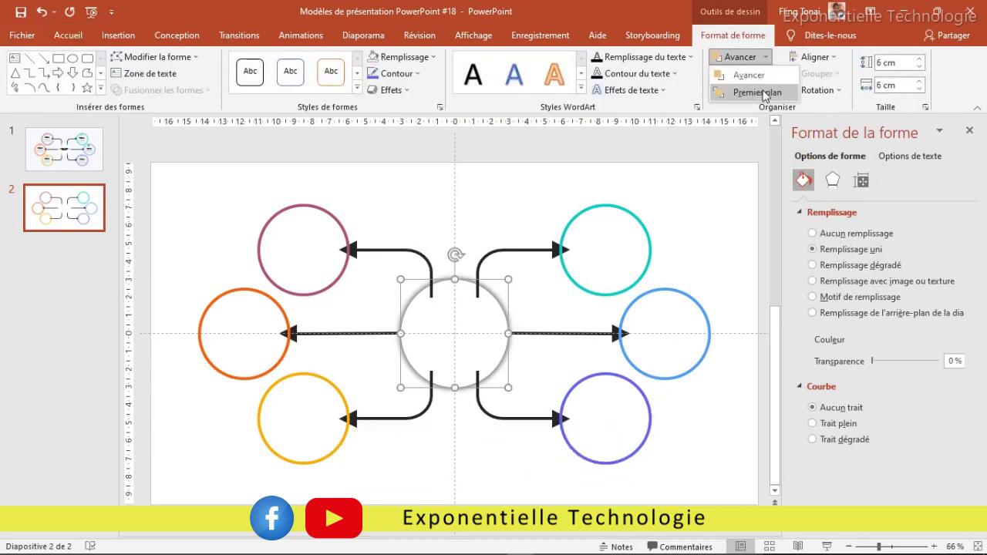
left_click(747, 91)
left_click(490, 232)
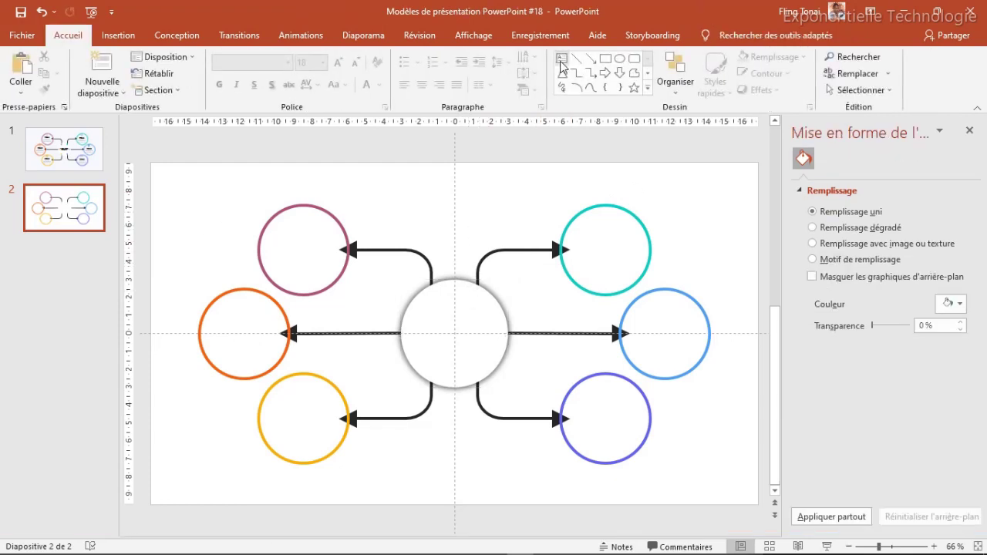
Step: Insert a small circle and size it 0.6 × 0.6 cm
left_click(620, 60)
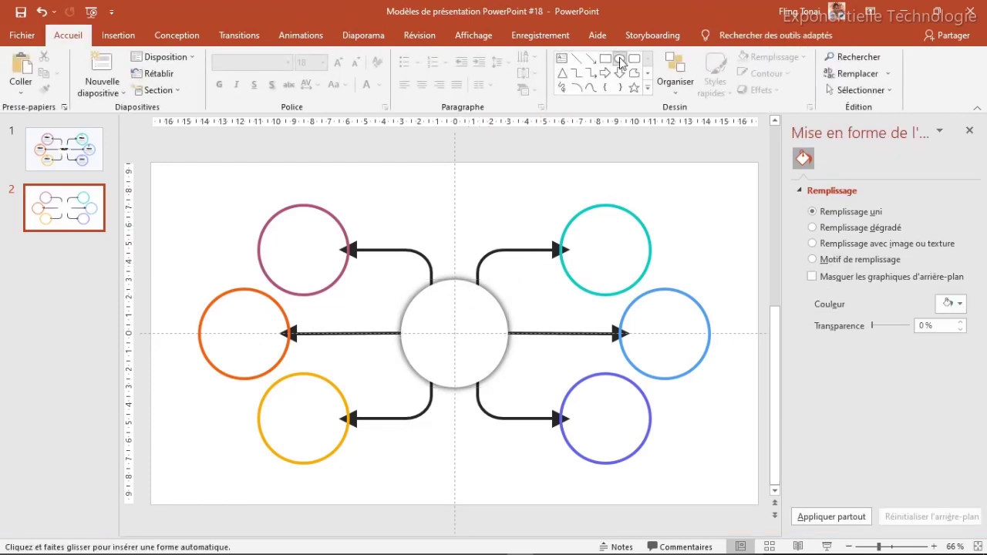
left_click(525, 179)
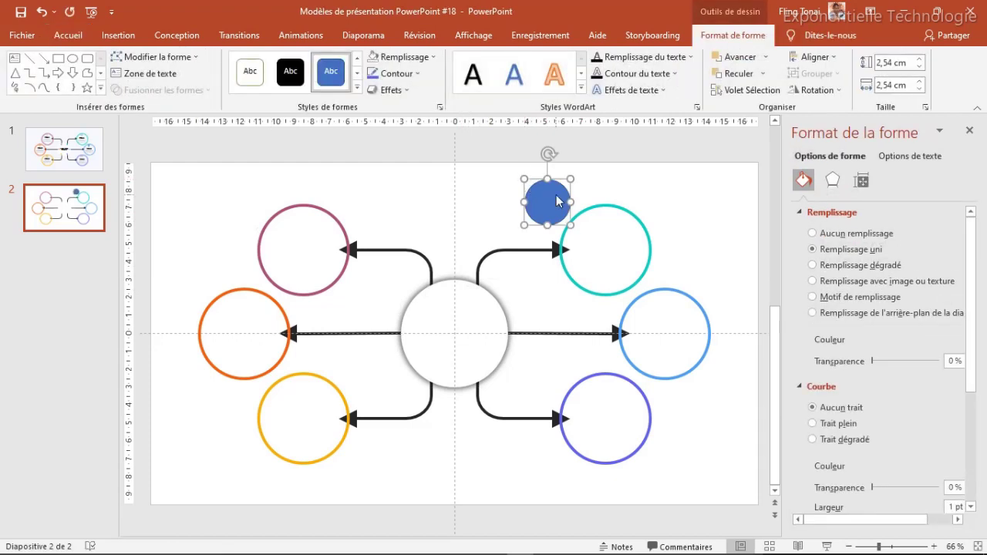
triple_click(888, 62)
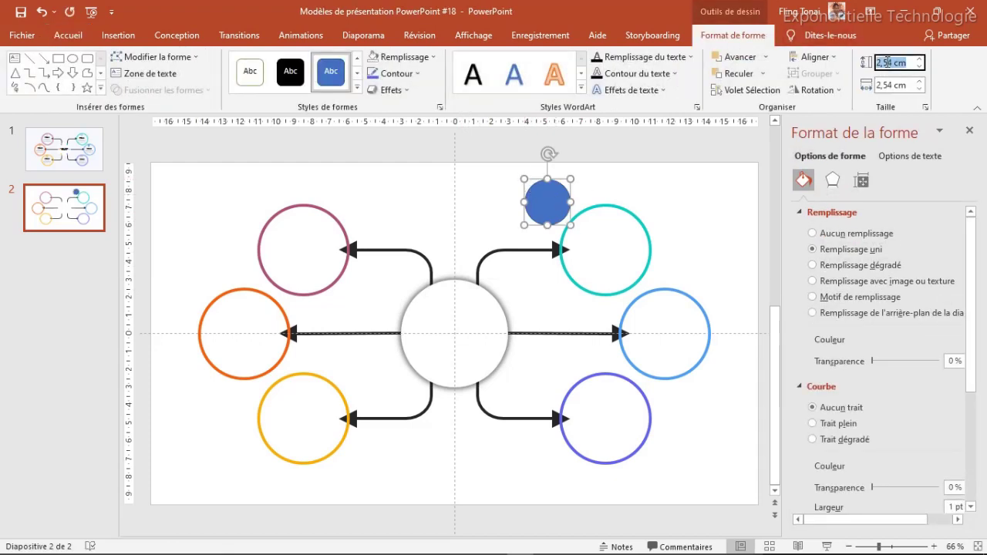
key("BackSpace")
key("Tab")
key("BackSpace")
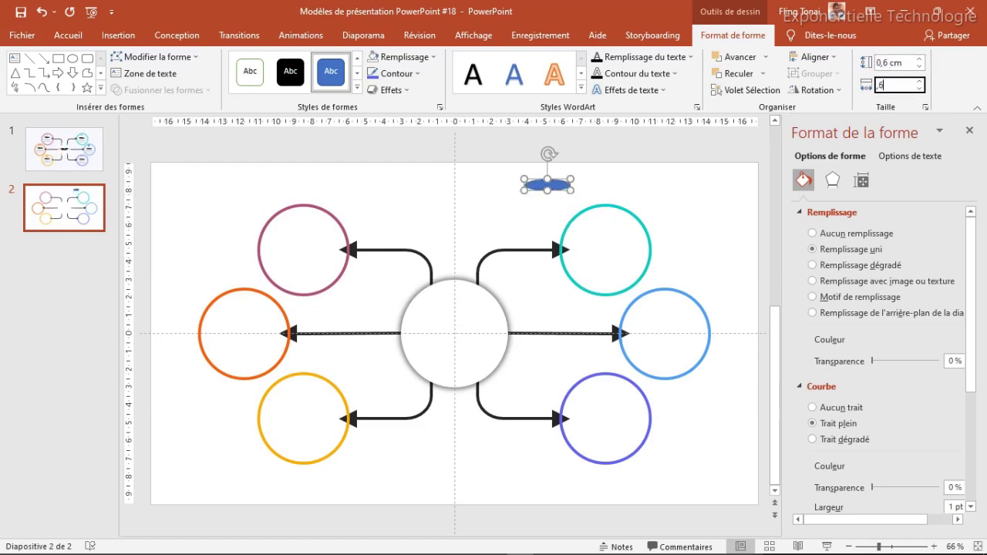
key("Return")
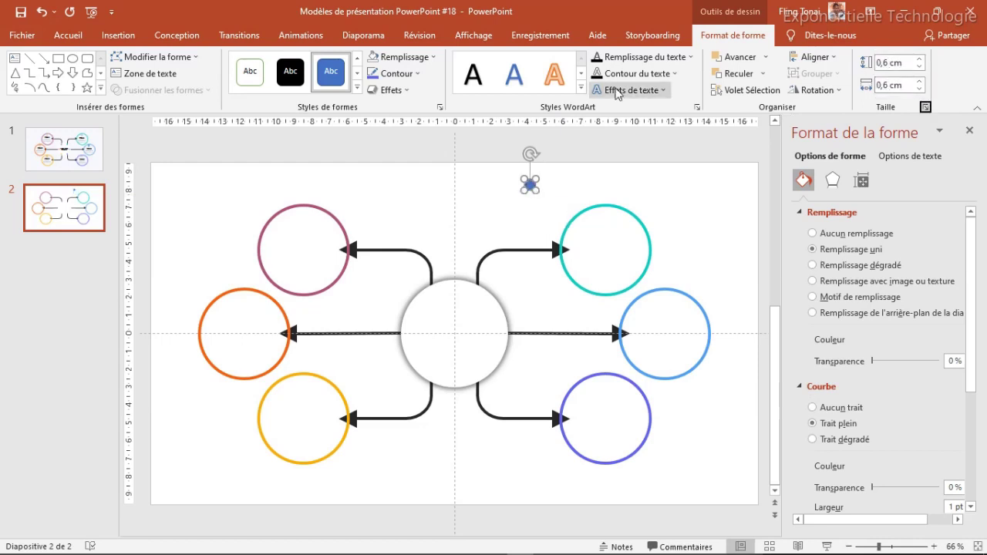
Step: Place the dot at the central circle's top-left edge, fill it magenta and remove its outline
left_click_drag(529, 183, 434, 295)
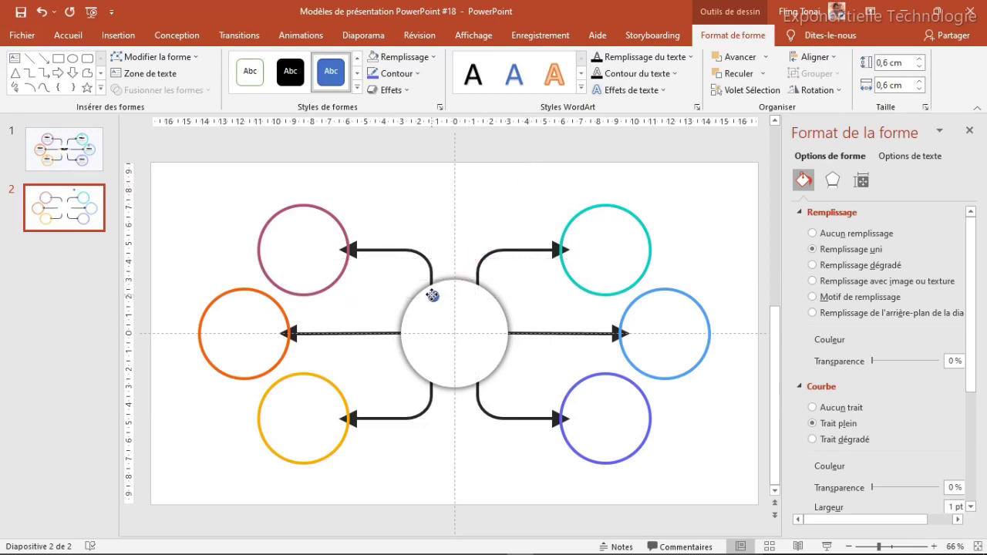
left_click_drag(429, 295, 432, 296)
left_click(423, 57)
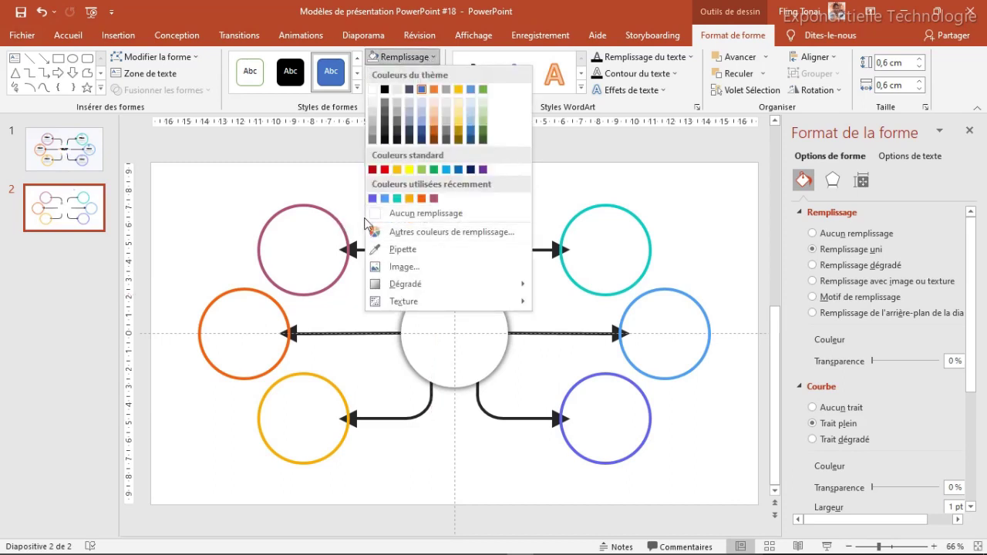
left_click(434, 199)
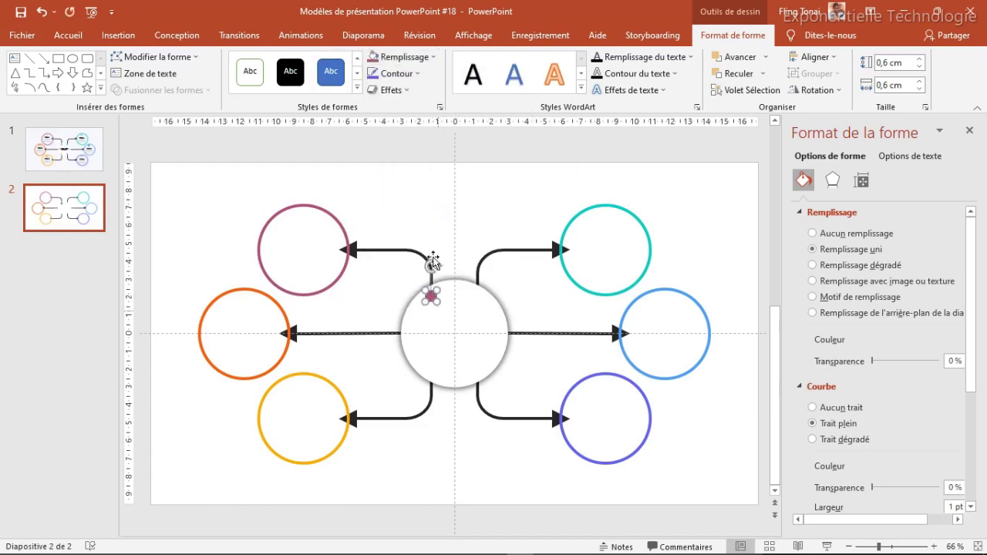
left_click(418, 74)
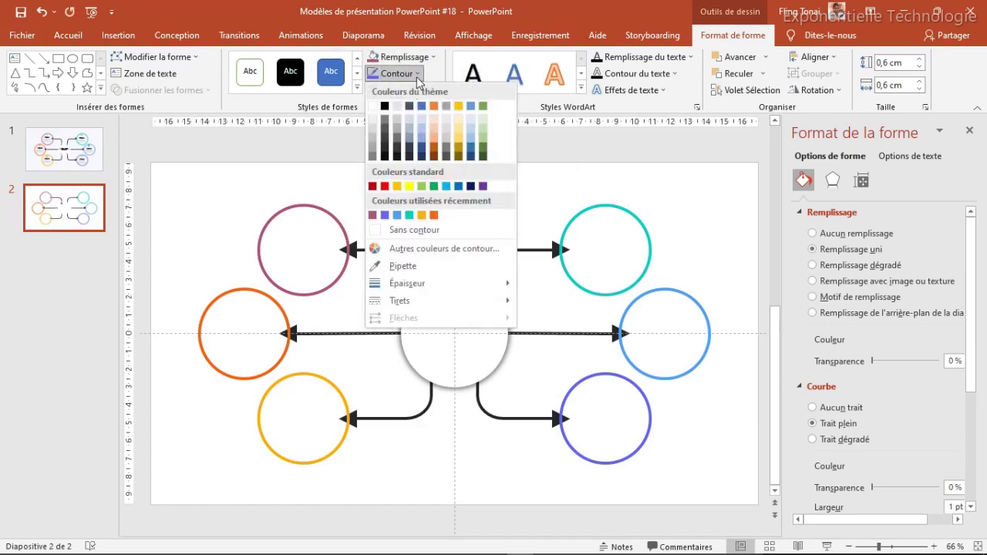
left_click(417, 230)
Step: Duplicate the magenta dot and position the copies around the inside of the centre circle
key("ctrl+d")
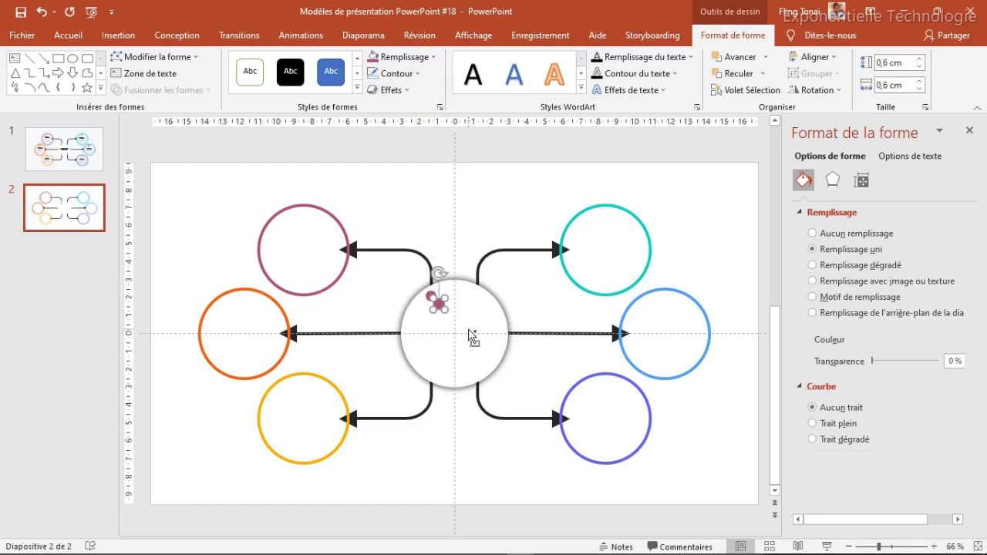
left_click_drag(437, 303, 478, 296)
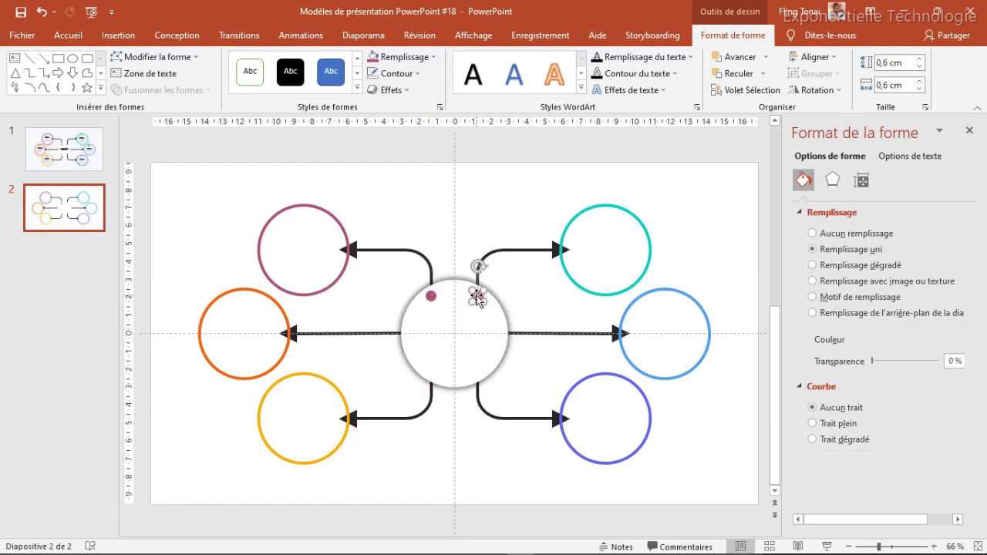
left_click_drag(477, 296, 478, 297)
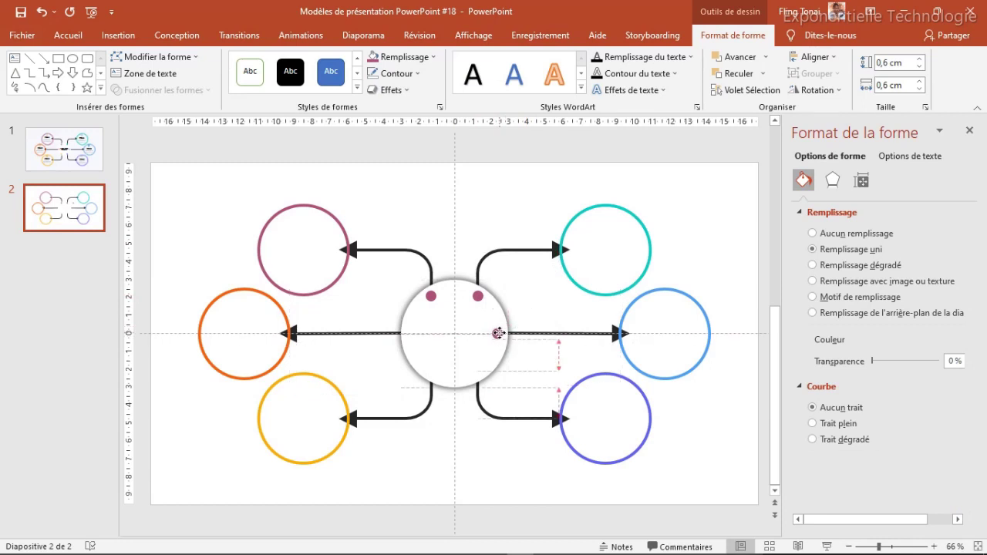
mouse_move(497, 333)
left_mouse_down()
mouse_move(448, 404)
mouse_move(411, 333)
left_mouse_up()
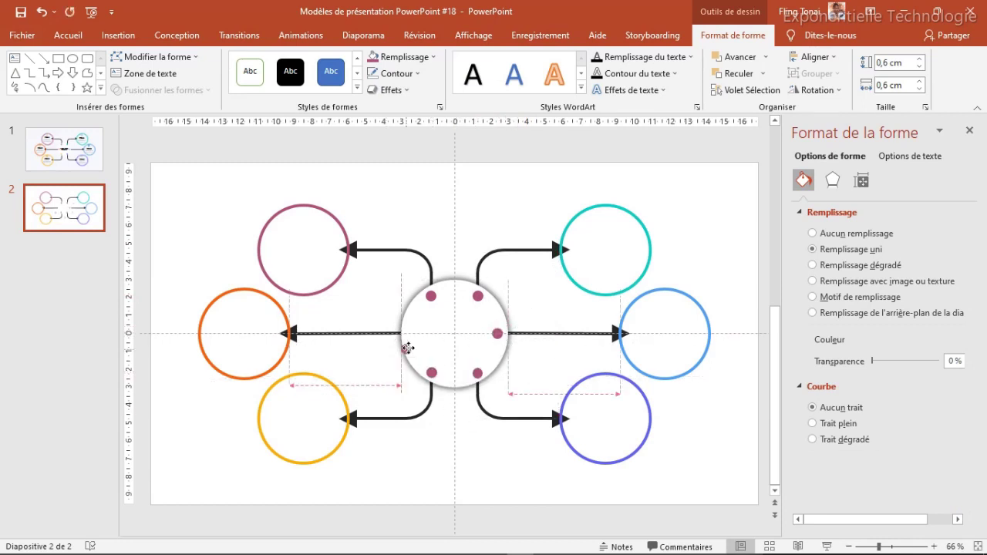
left_click(542, 309)
left_click(411, 331)
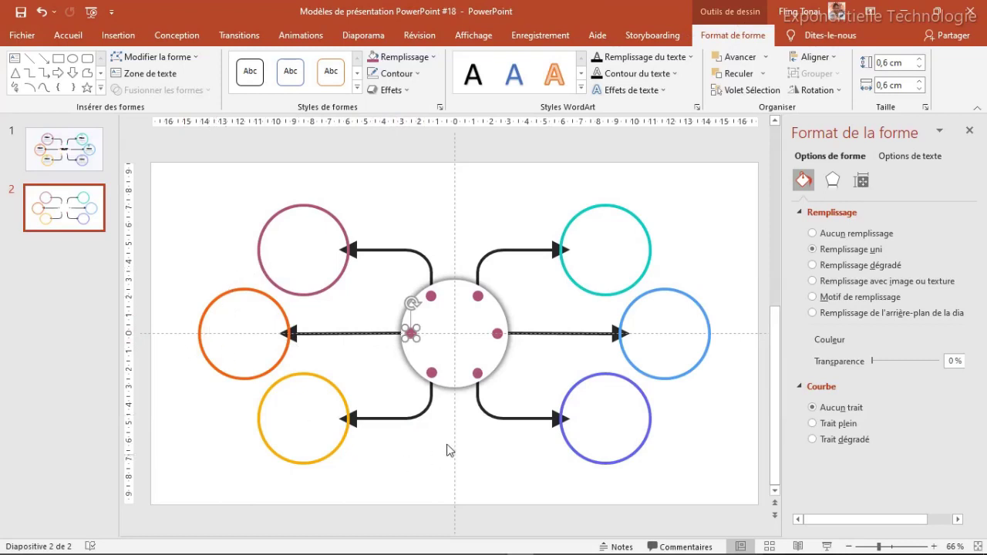
Step: Fill the left dot orange, the bottom-left dot gold and the bottom-right dot purple
left_click(424, 58)
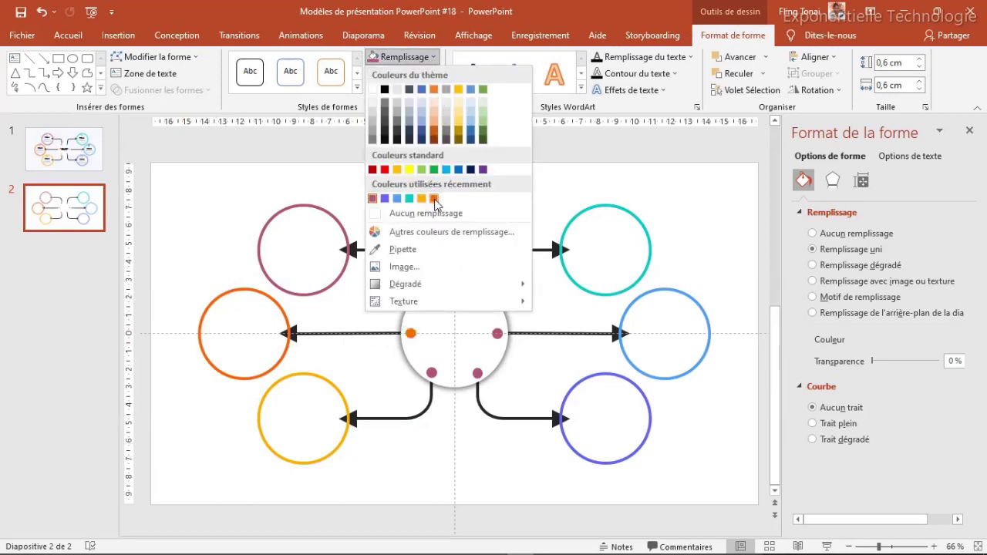
left_click(435, 199)
left_click(431, 372)
left_click(404, 57)
left_click(434, 199)
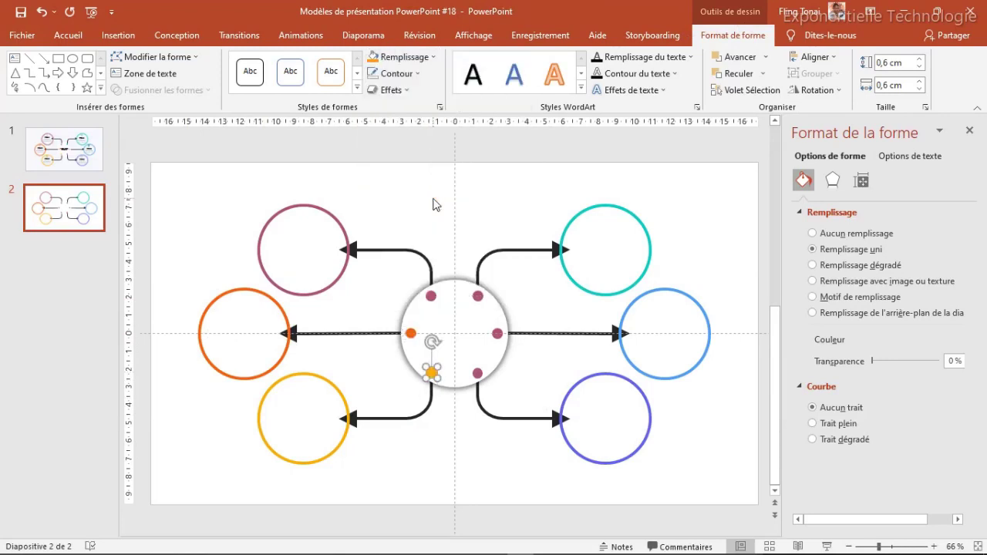
left_click(478, 373)
left_click(432, 57)
left_click(413, 199)
Step: Fill the right dot blue and the top-right dot teal
left_click(497, 333)
left_click(404, 57)
left_click(414, 199)
left_click(478, 295)
left_click(403, 57)
left_click(424, 199)
left_click(422, 197)
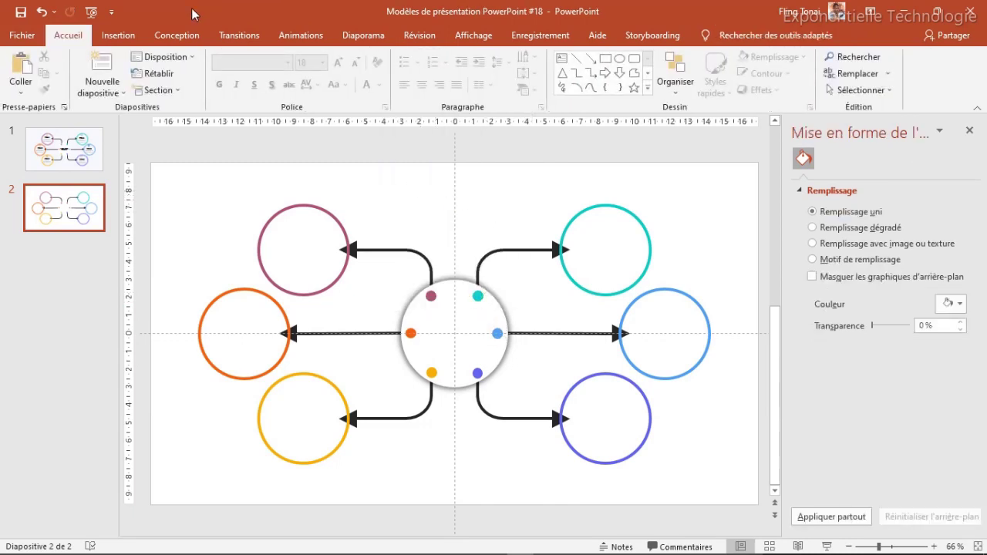
left_click(119, 37)
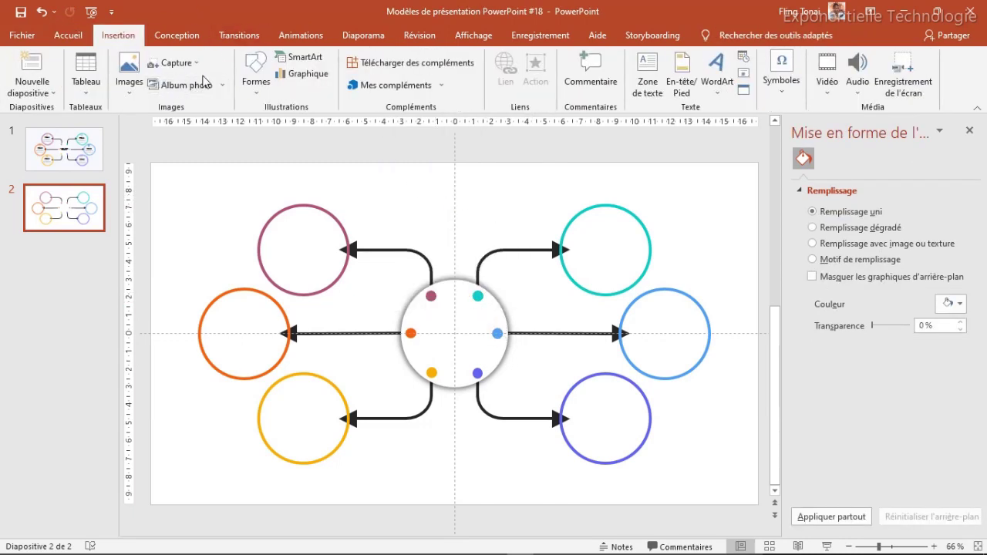
Step: Insert the ampoule lightbulb picture, resize it to 1 cm and move it into the teal ring
left_click(129, 81)
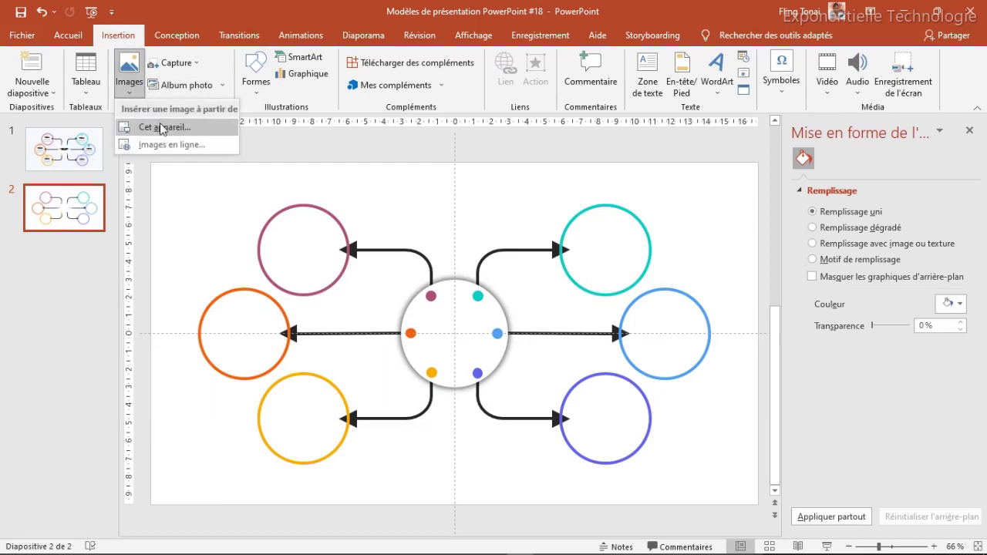
left_click(162, 128)
left_click(378, 192)
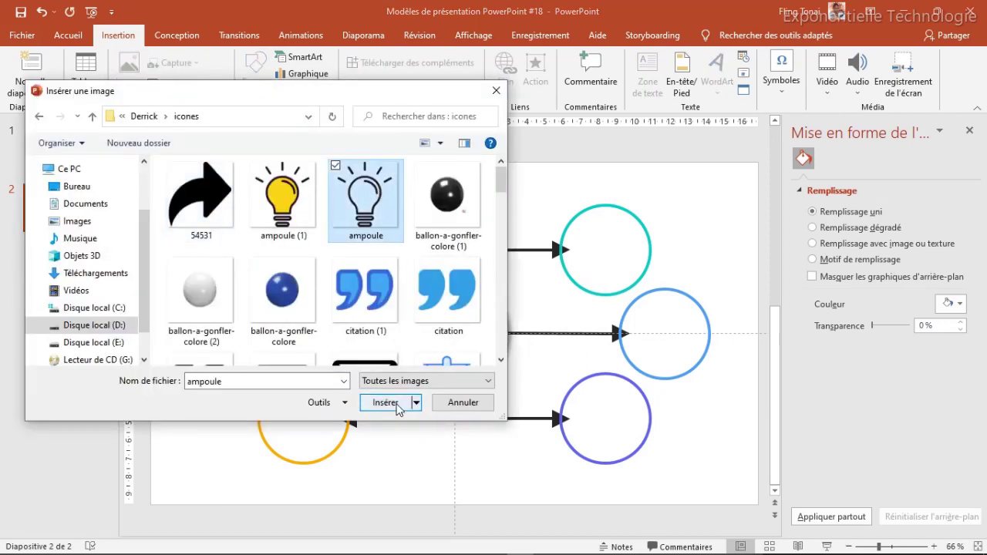
left_click(394, 402)
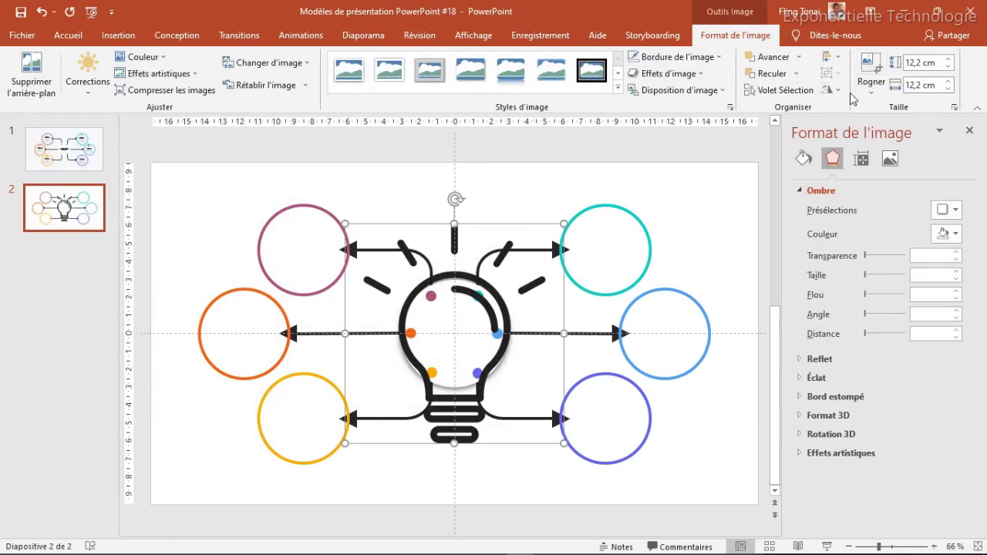
left_click(910, 63)
key("Tab")
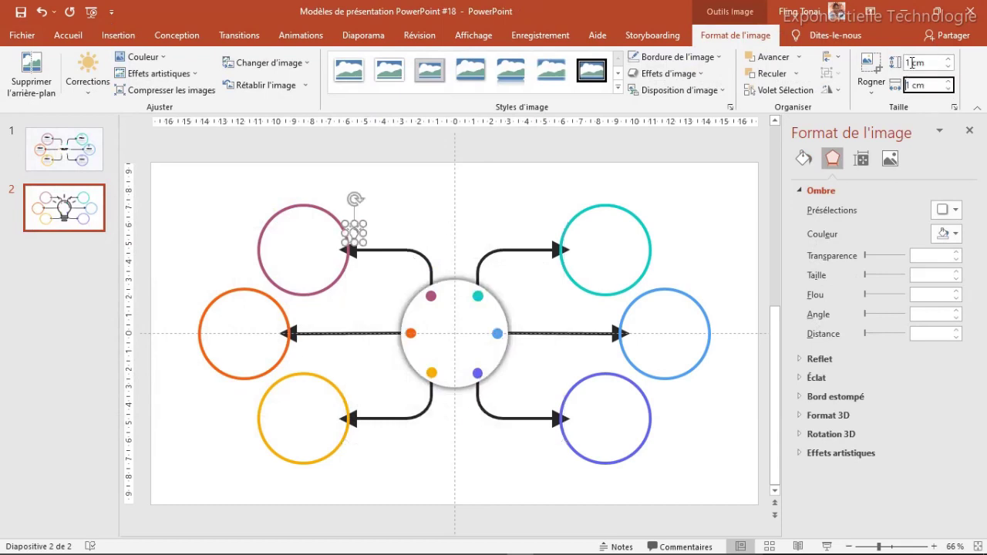
left_click_drag(354, 233, 606, 225)
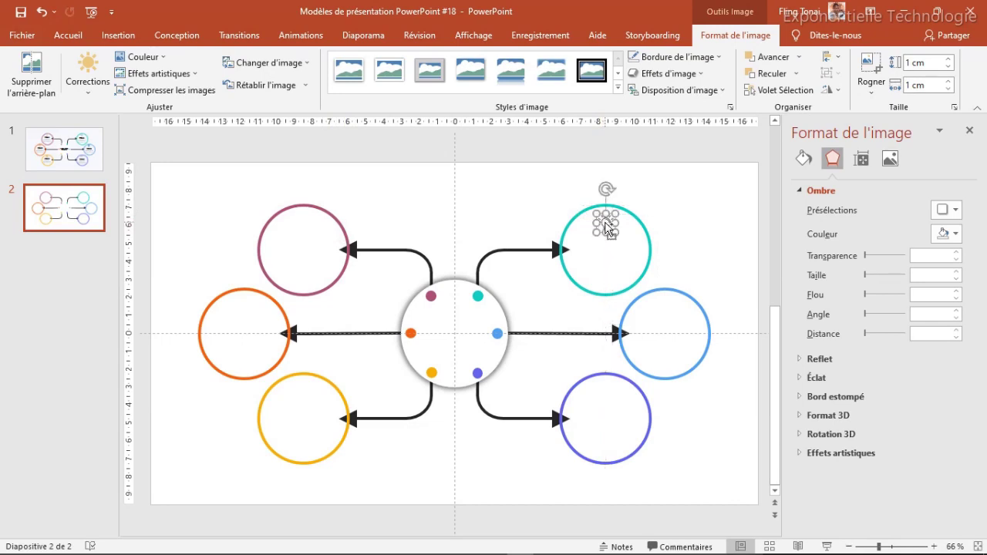
Step: Nudge the lightbulb into the teal ring and place copies in the blue, purple and top-left rings
key("Right")
key("Down")
left_click_drag(613, 229, 667, 308)
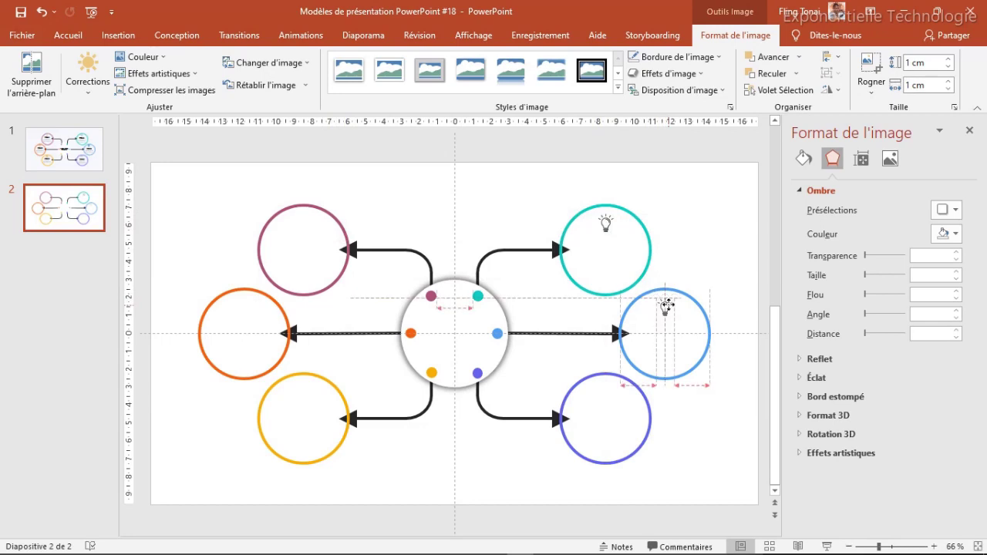
key("ctrl+d")
mouse_move(726, 388)
left_mouse_down()
mouse_move(307, 385)
mouse_move(396, 302)
left_mouse_up()
key("ctrl+d")
left_click_drag(179, 216, 301, 221)
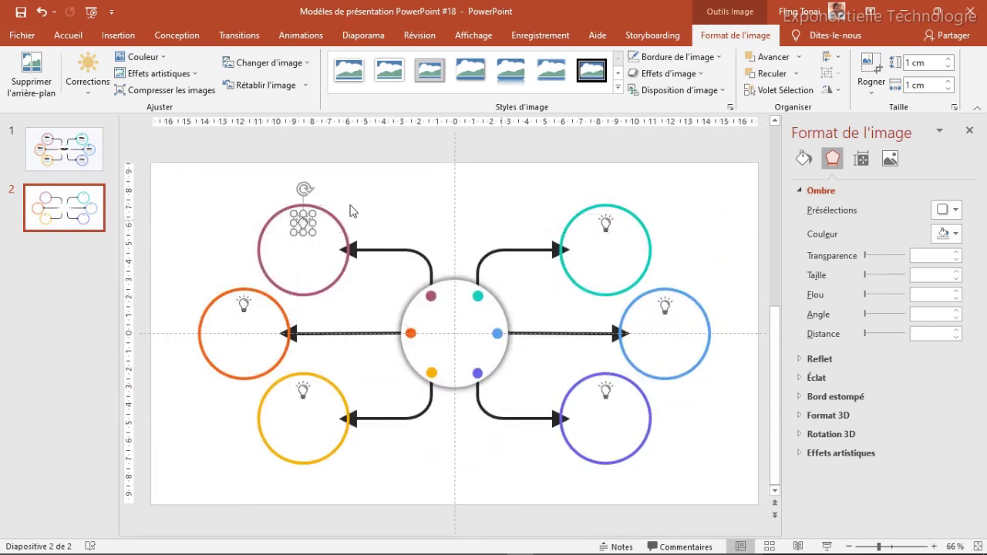
Step: Select the bulb in the blue ring and show its picture formatting options
left_click(614, 284)
left_click(665, 304)
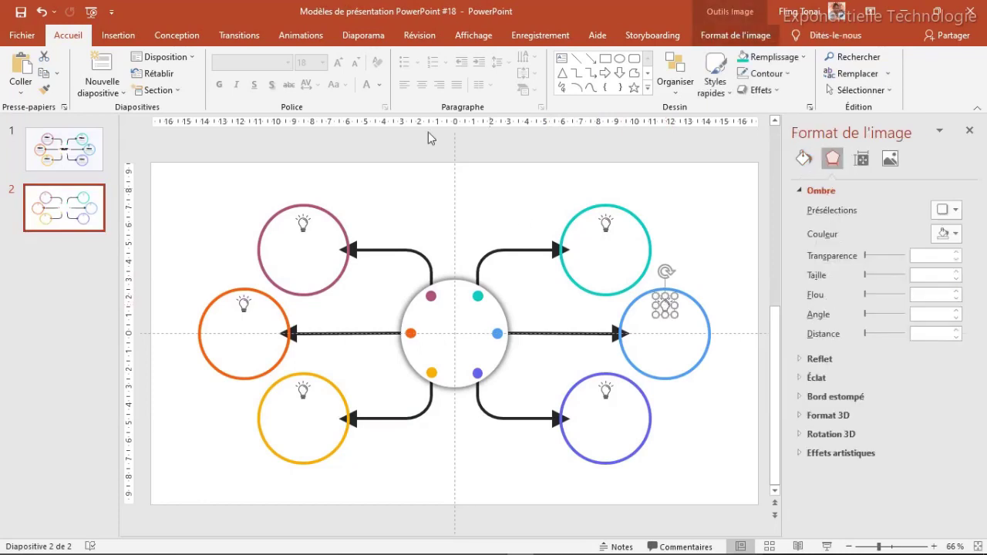
left_click(725, 30)
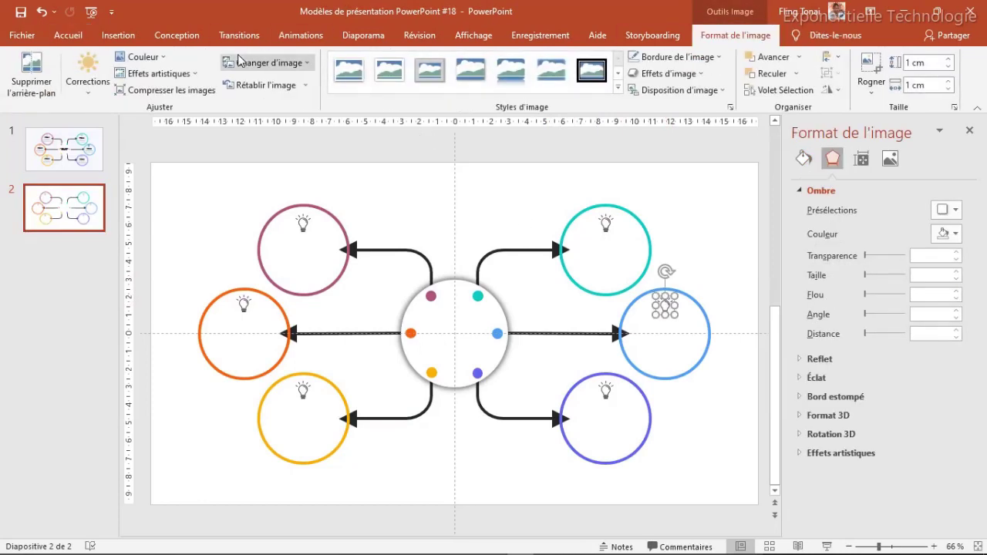
Step: Replace the blue ring's bulb with the pin icon from file
left_click(278, 57)
left_click(302, 77)
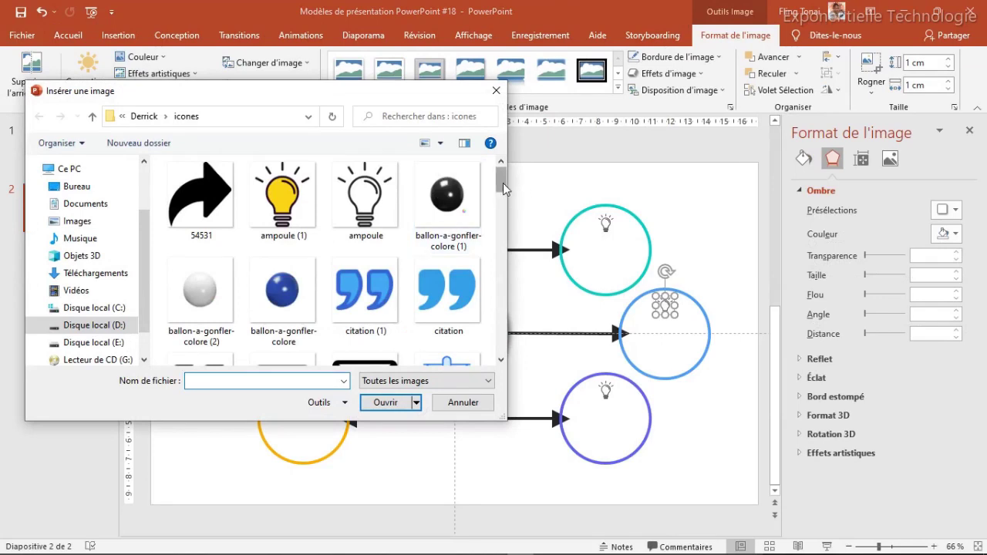
left_click_drag(503, 183, 485, 287)
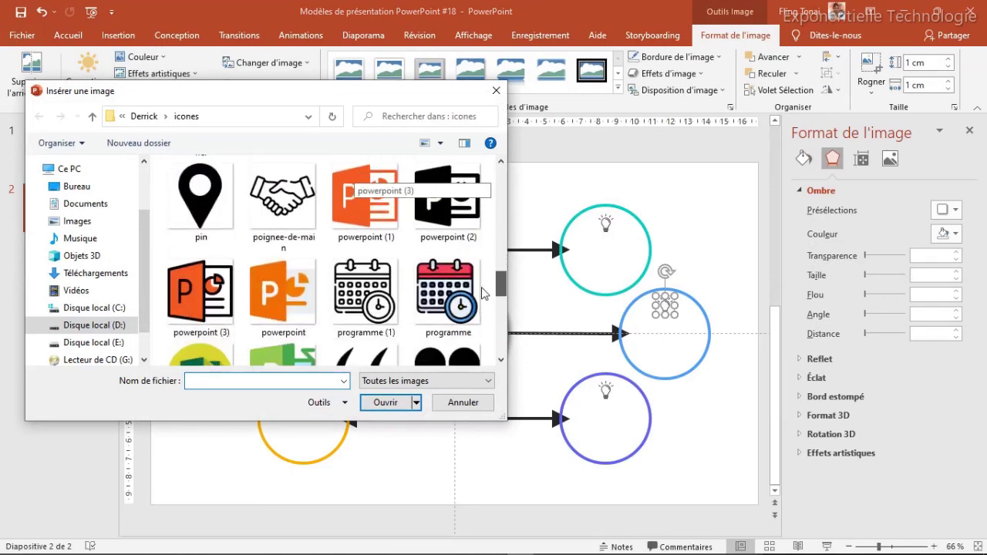
left_click(201, 197)
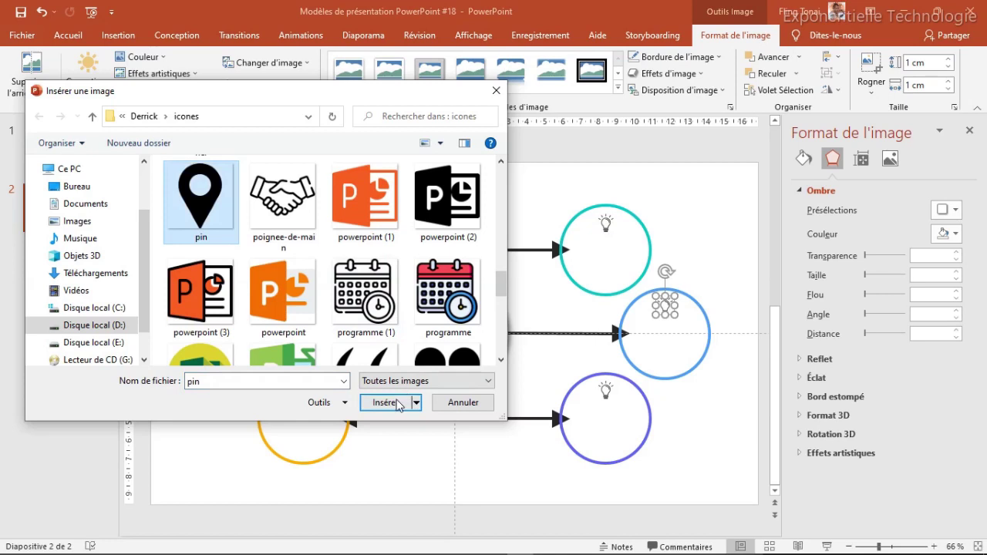
left_click(403, 401)
Step: Replace the purple ring's bulb with the envelope icon
left_click(605, 392)
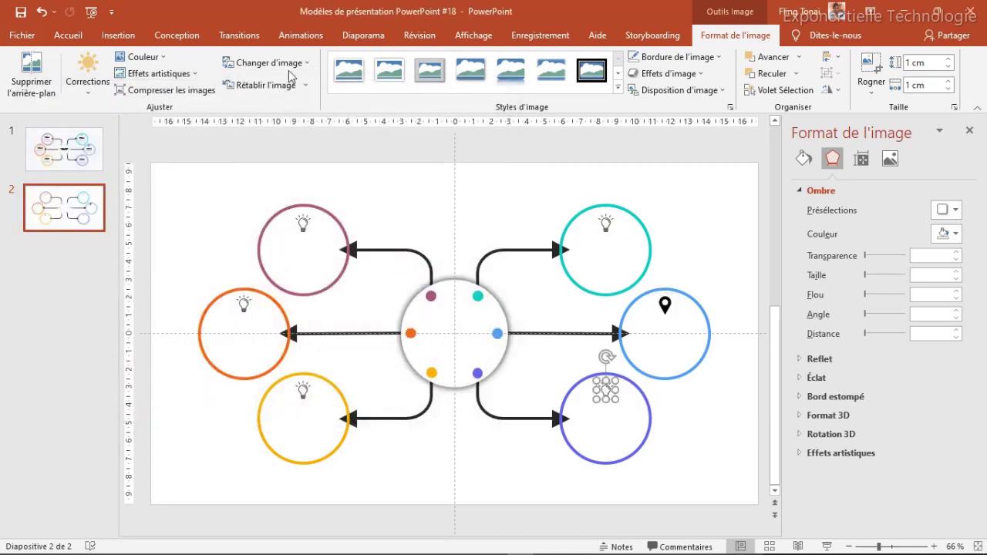
left_click(270, 62)
left_click(258, 80)
scroll(278, 189, "down", 3)
left_click(277, 189)
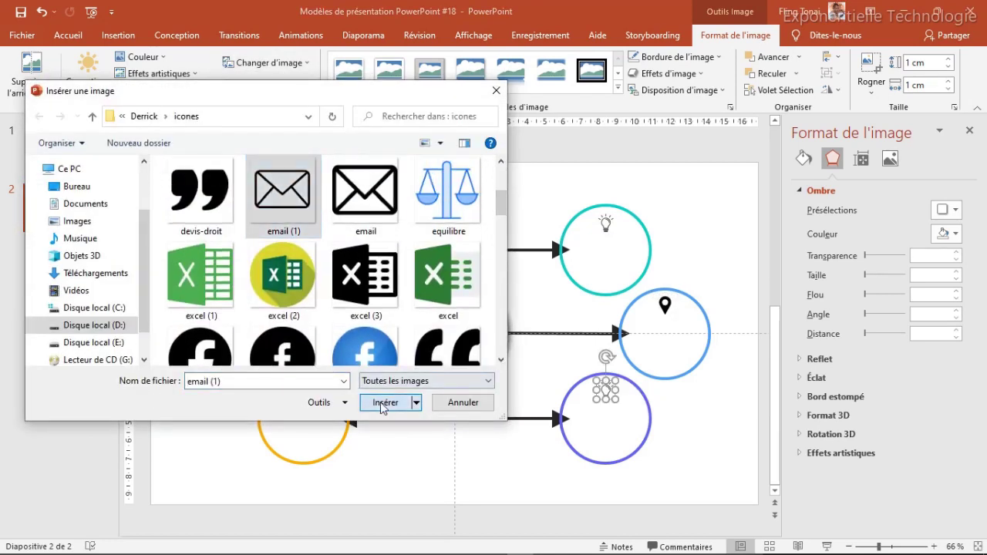
left_click(386, 402)
Step: Replace the yellow ring's bulb with the programme calendar icon
left_click(269, 63)
left_click(259, 80)
scroll(502, 221, "down", 3)
scroll(503, 221, "down", 5)
scroll(462, 270, "down", 2)
left_click(450, 282)
left_click(385, 402)
Step: Replace the orange ring's bulb with the target icon
left_click(244, 305)
left_click(269, 63)
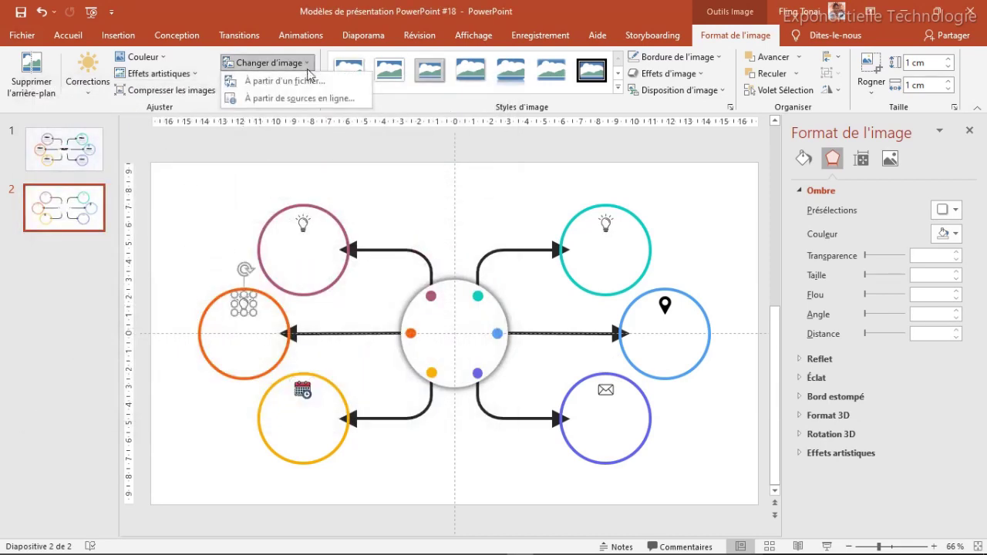
left_click(258, 80)
scroll(378, 230, "down", 5)
scroll(378, 230, "down", 3)
double_click(378, 230)
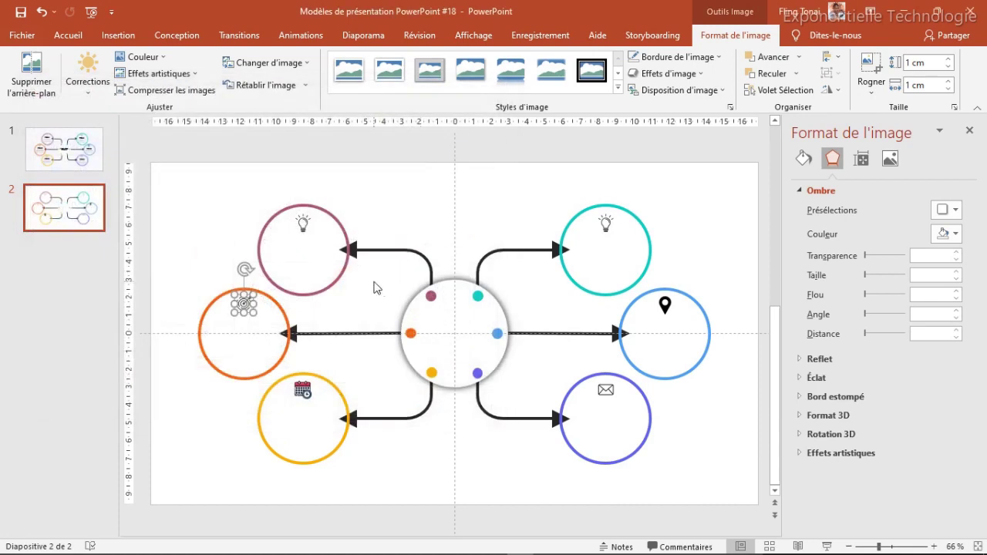
Step: Replace the top-left ring's bulb with the phone-call icon
left_click(269, 62)
left_click(263, 81)
scroll(502, 247, "down", 5)
scroll(503, 285, "down", 3)
left_click_drag(503, 286, 501, 271)
left_click(449, 232)
left_click(386, 402)
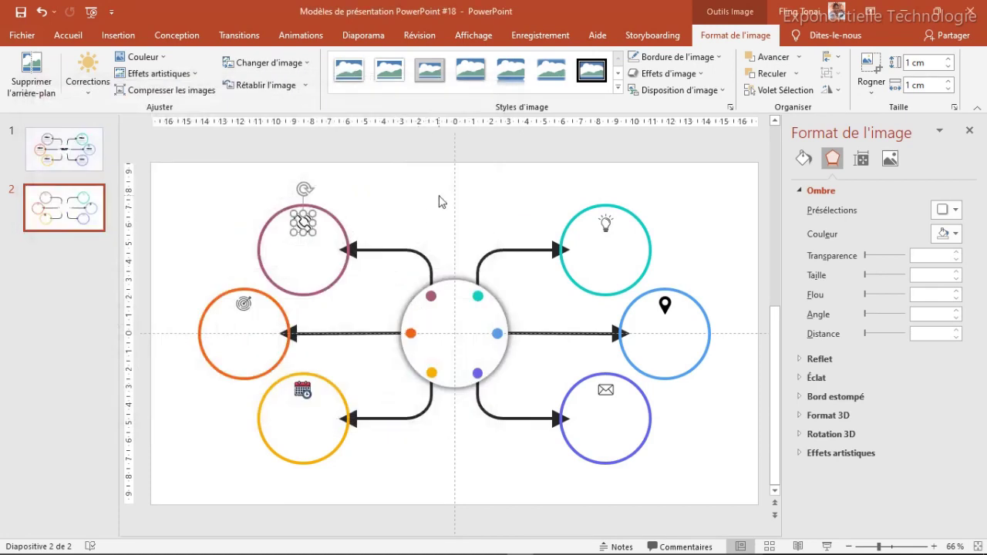
double_click(665, 305)
Step: Recolour the pin icon blue and the envelope icon to match its purple ring
left_click(143, 56)
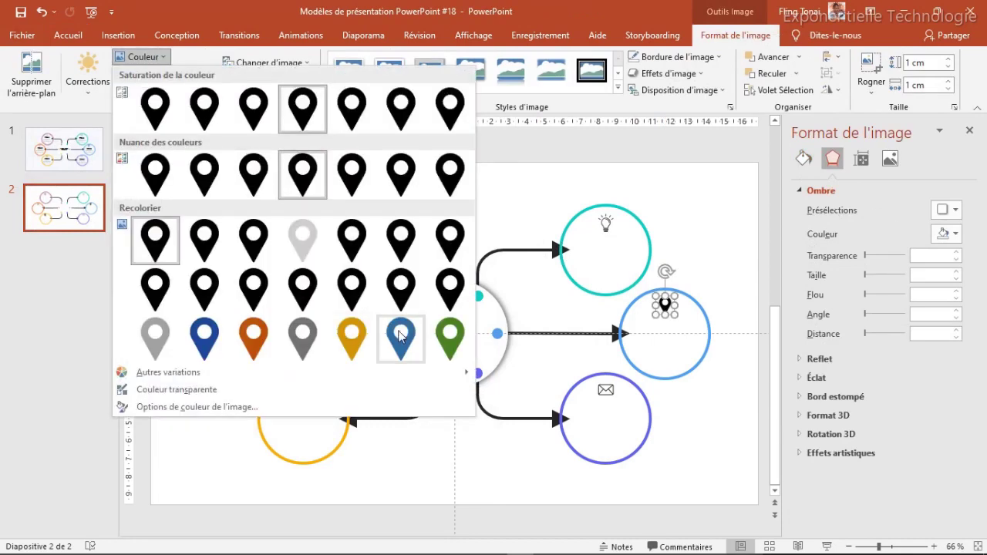
left_click(398, 334)
left_click(605, 391)
left_click(142, 56)
left_click(247, 343)
Step: Recolour the calendar icon with a gold tone
left_click(302, 391)
left_click(143, 56)
left_click(334, 363)
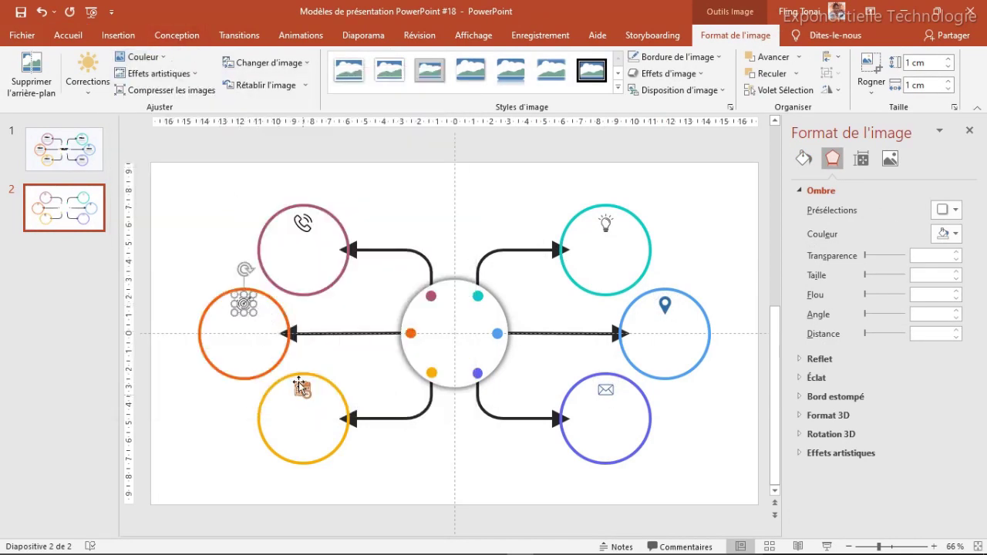
left_click(158, 64)
left_click(341, 347)
Step: Recolour the target icon and the phone icon orange
left_click(245, 305)
left_click(143, 57)
left_click(312, 229)
left_click(143, 57)
left_click(204, 337)
left_click(142, 57)
left_click(253, 338)
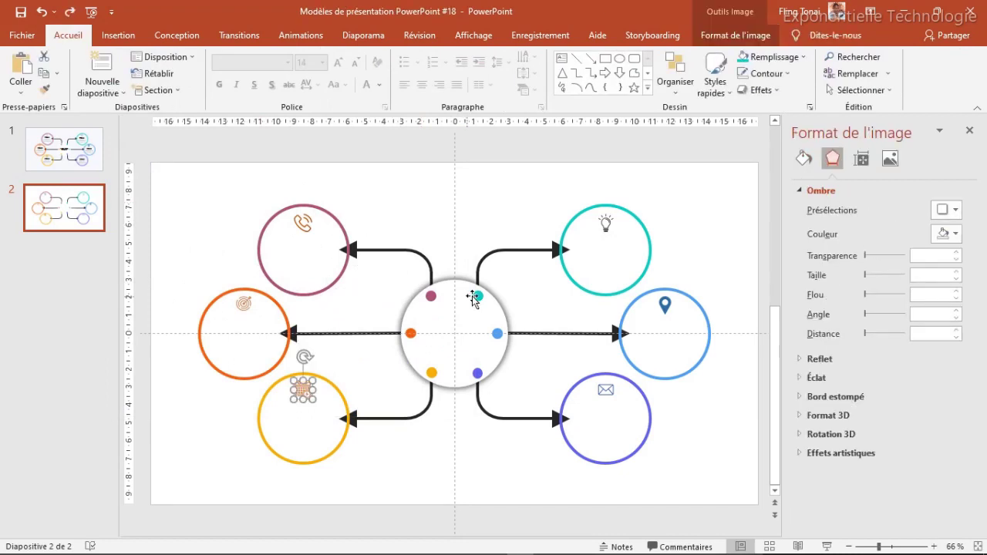
Step: Paste the copied title and description text boxes onto the slide
left_click(434, 225)
key("ctrl+v")
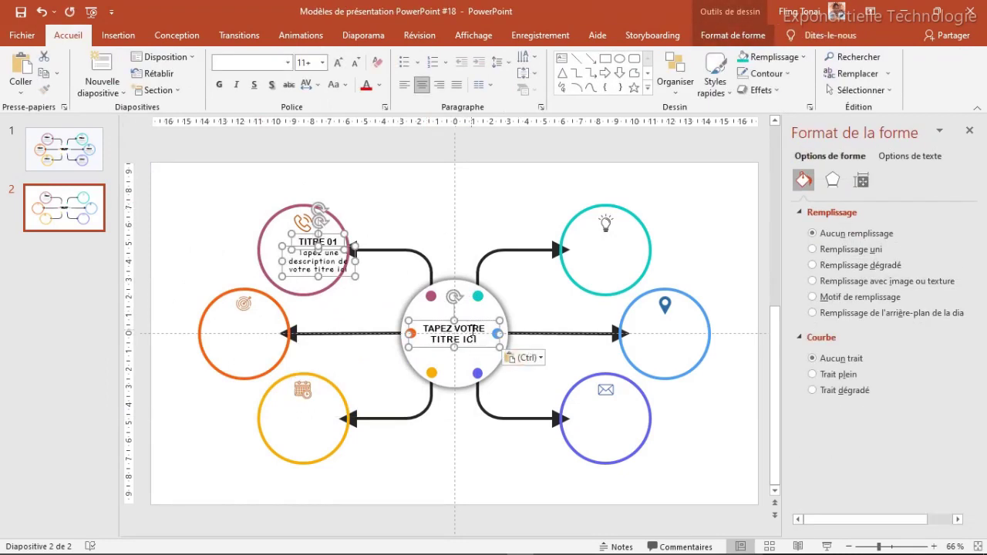
left_click(468, 321)
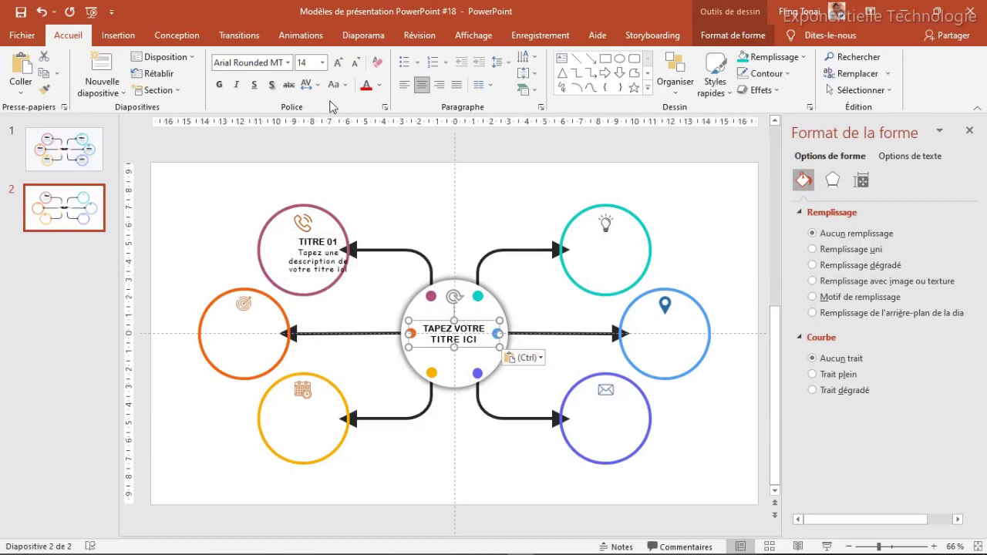
left_click(288, 62)
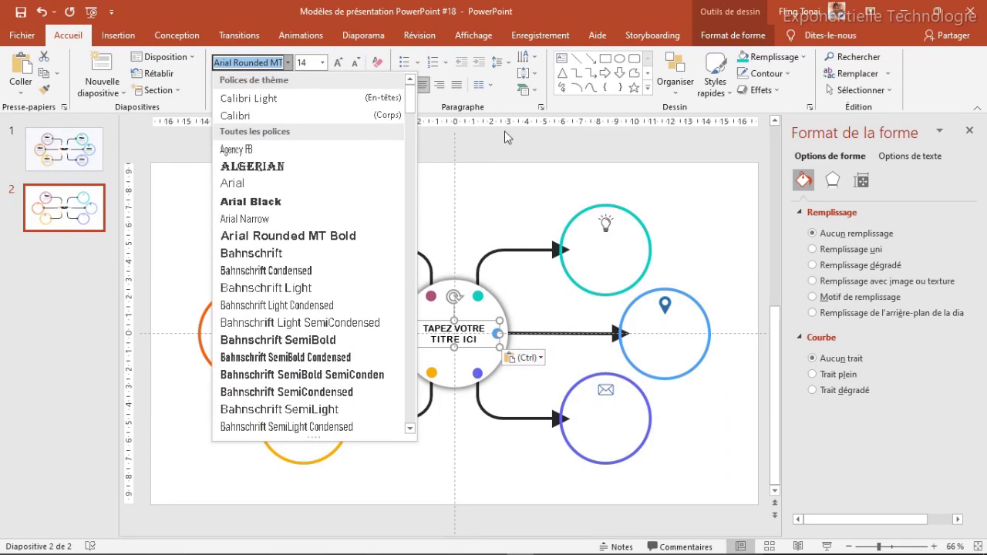
left_click(480, 145)
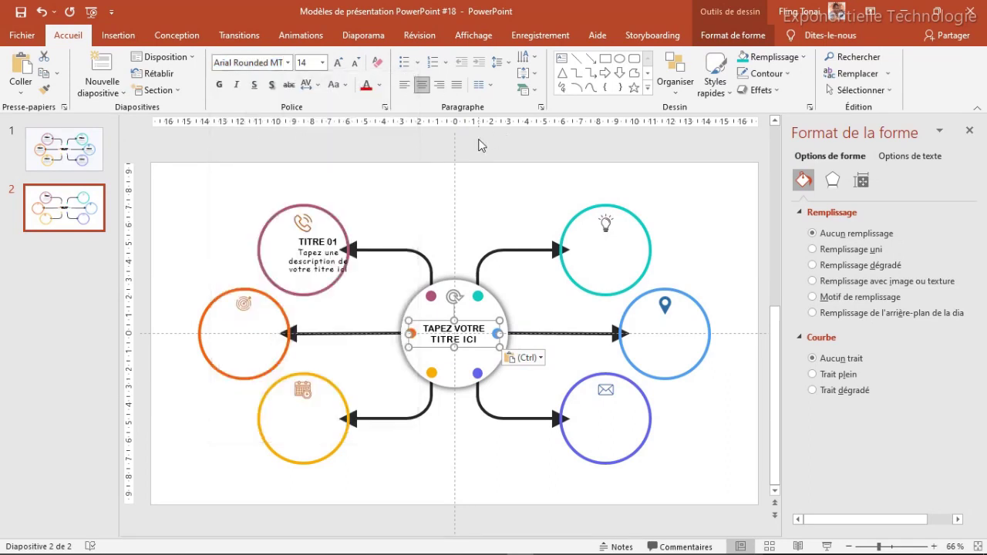
Step: Position TITRE 01 and its description centred inside the pink circle
left_click(319, 245)
left_click_drag(330, 239, 311, 236)
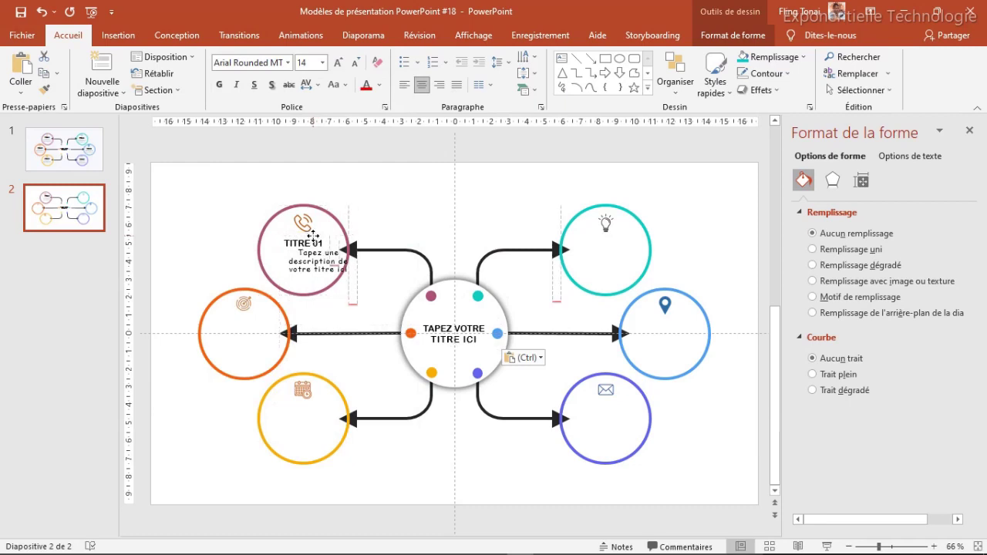
left_click(313, 235)
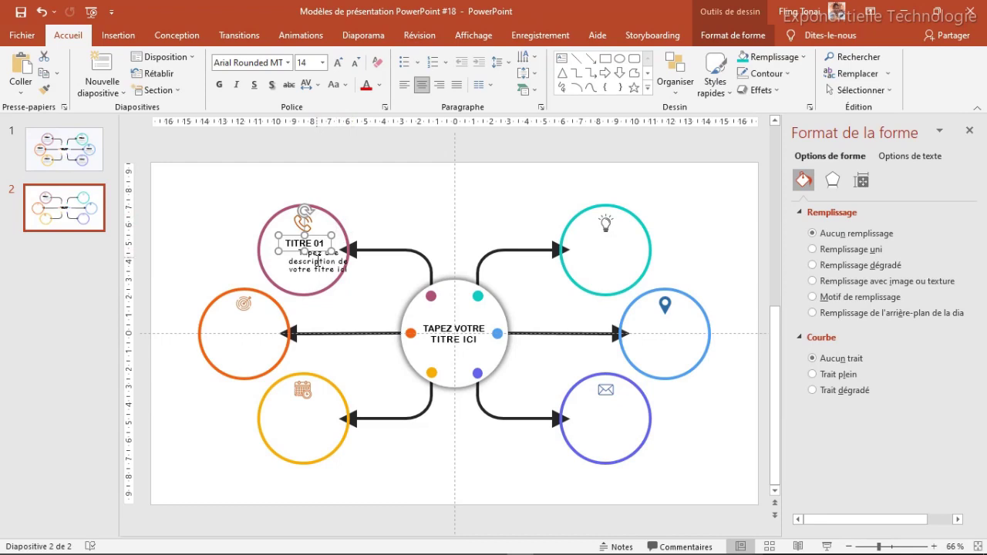
left_click(316, 261)
left_click_drag(338, 248, 319, 251)
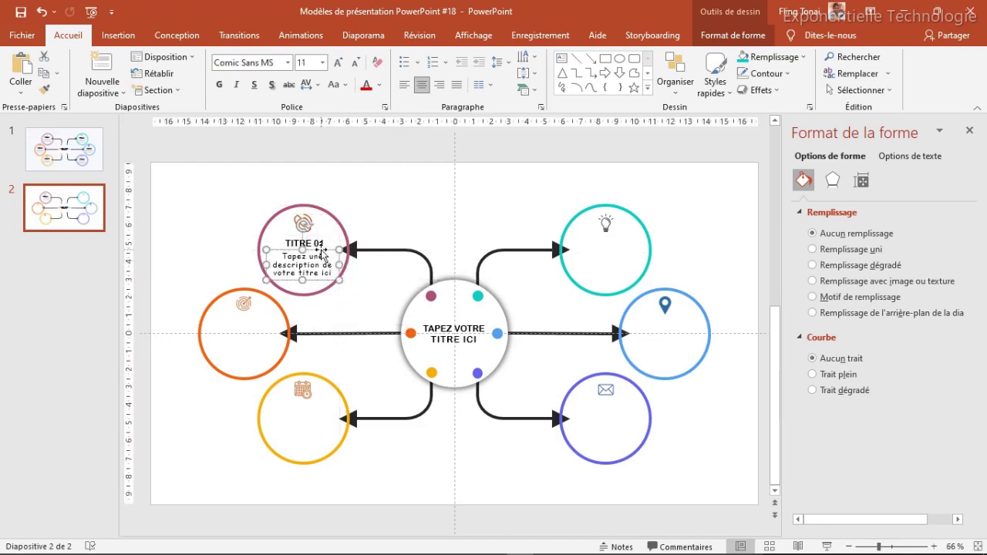
left_click(289, 62)
left_click(288, 63)
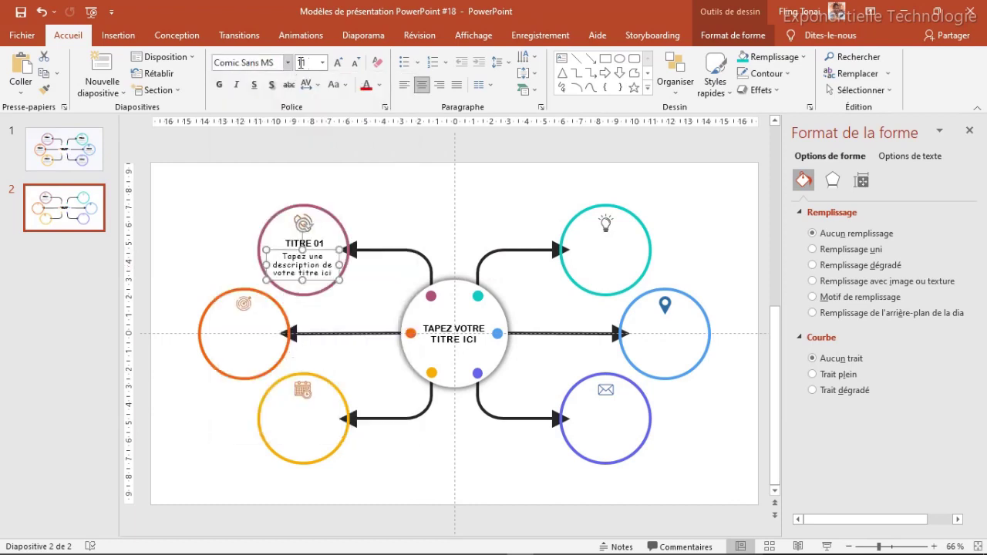
left_click(354, 230)
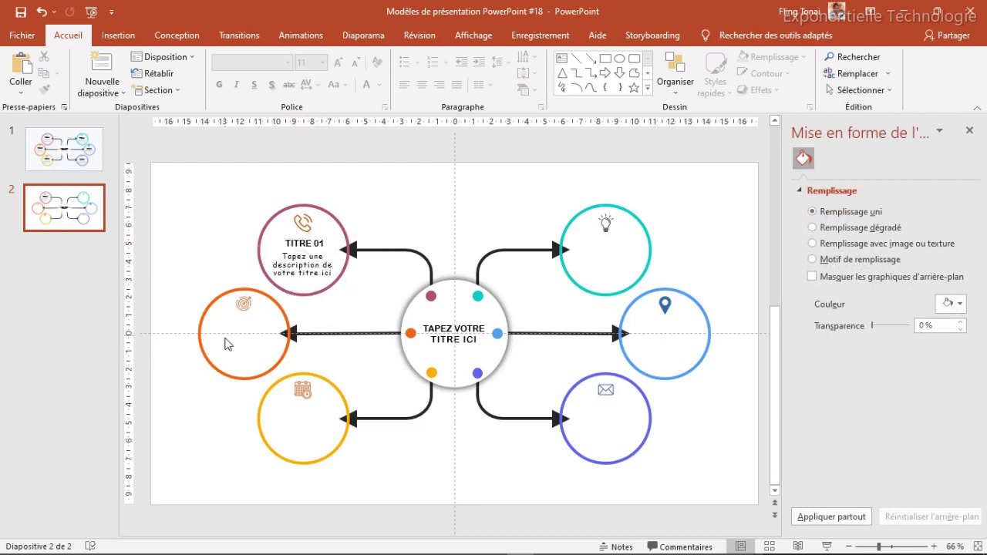
Step: Duplicate the TITRE 01 title and description into the orange circle
left_click(309, 244)
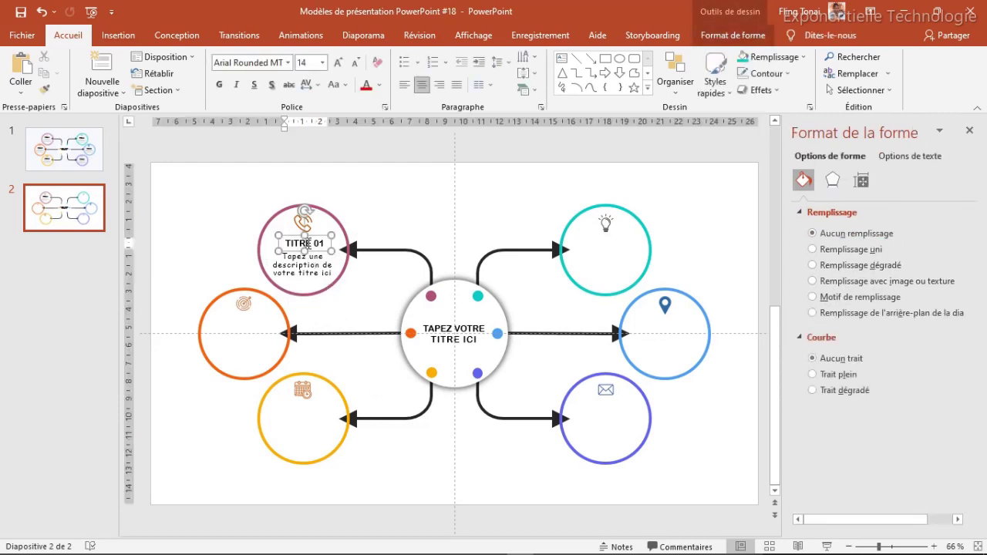
left_click(320, 264, "shift")
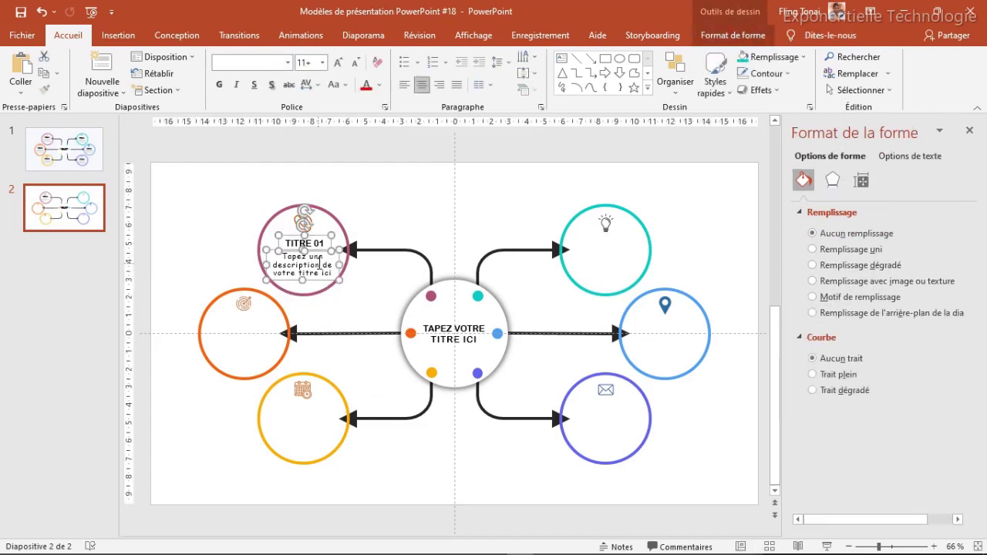
key("ctrl+d")
mouse_move(324, 242)
left_mouse_down()
mouse_move(259, 314)
mouse_move(320, 414)
mouse_move(606, 414)
mouse_move(508, 330)
mouse_move(648, 330)
mouse_move(591, 241)
left_mouse_up()
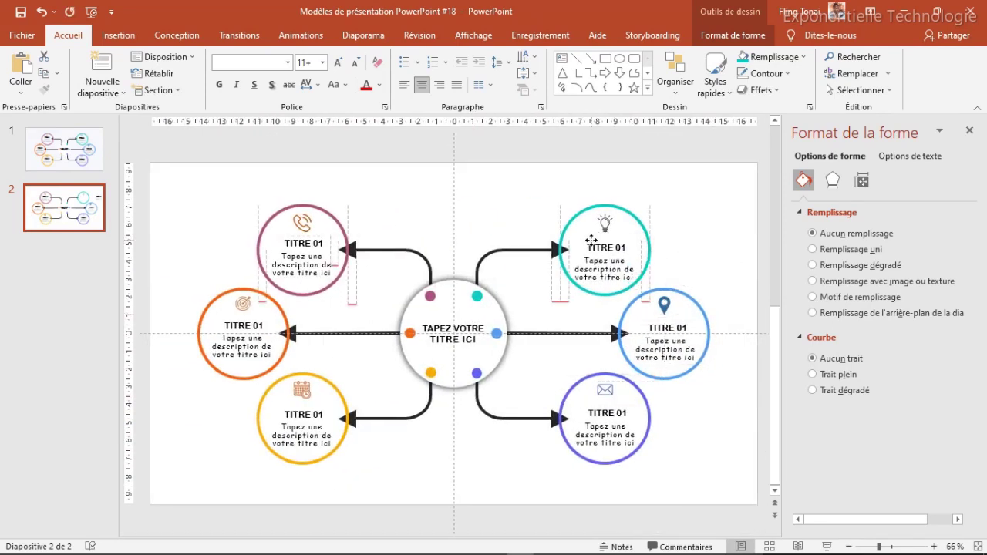
Step: Renumber the orange, yellow and purple circle titles to TITRE 02, 03 and 04
left_click(263, 326)
key("BackSpace")
type("2")
left_click(320, 415)
type("3")
left_click(630, 413)
key("BackSpace")
type("4")
Step: Renumber the blue and teal circle titles to TITRE 05 and TITRE 06
left_click(685, 327)
key("BackSpace")
type("5")
left_click(626, 247)
key("BackSpace")
type("6")
left_click(489, 220)
left_click_drag(769, 230, 423, 222)
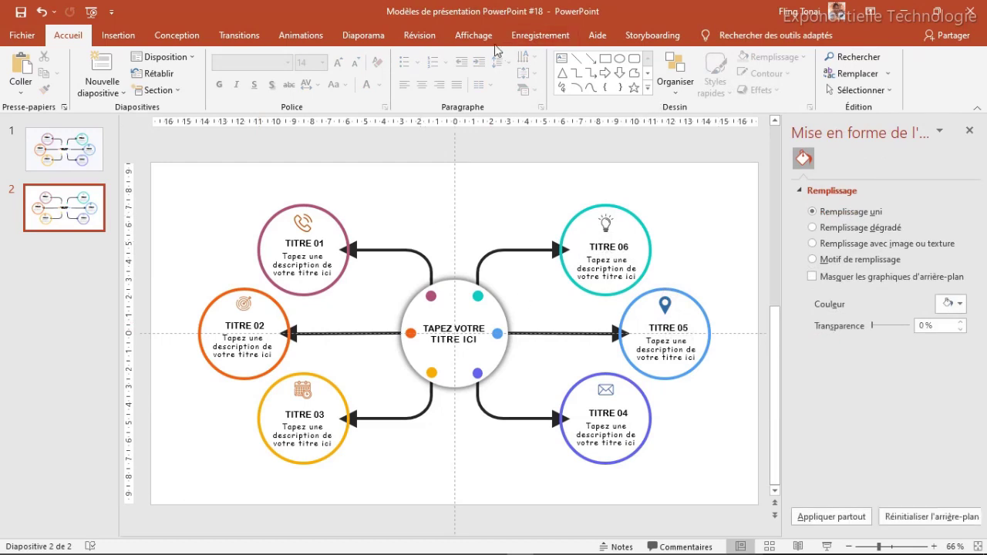
Step: Turn off the Repères guides and fill the background with a pale gradient, dark middle stop removed
left_click(473, 35)
left_click(377, 92)
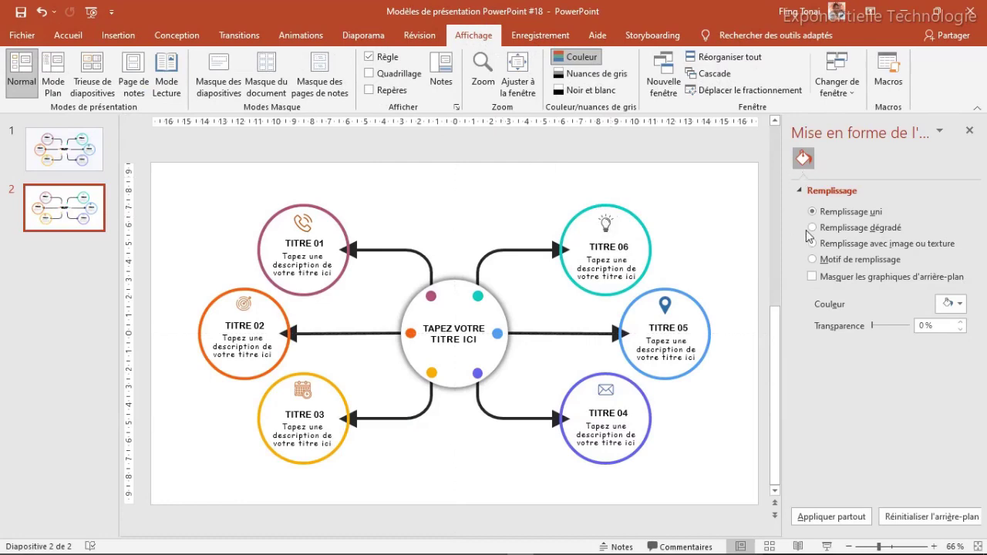
right_click(672, 220)
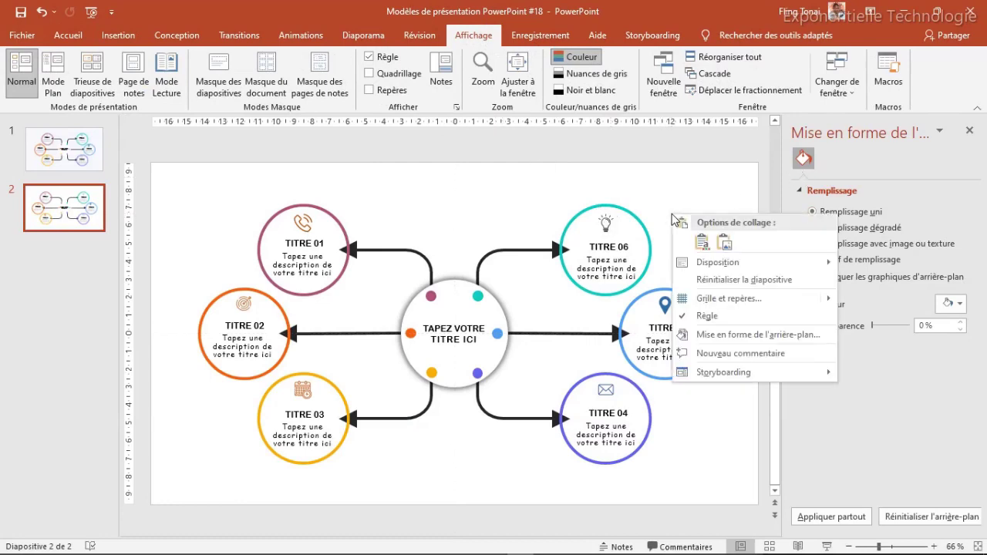
left_click(756, 339)
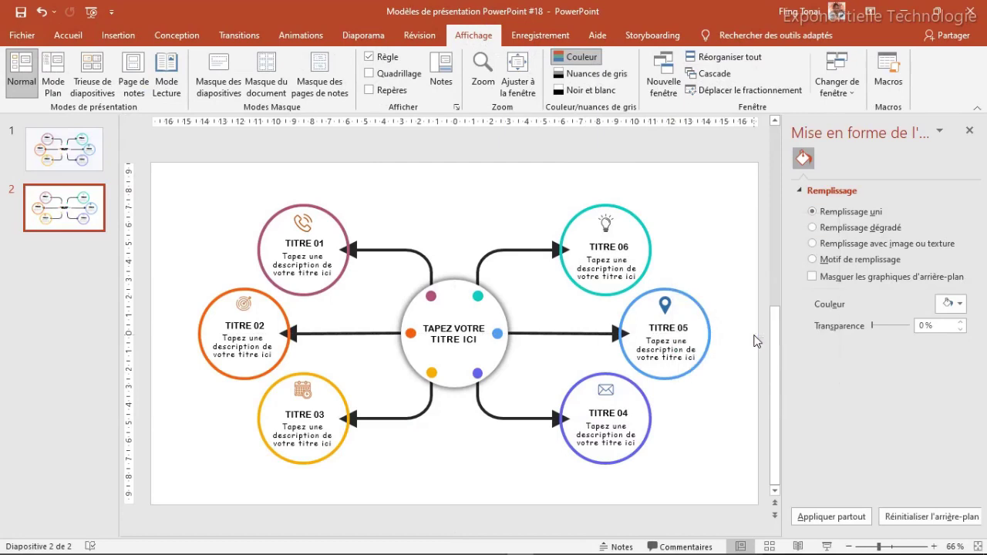
left_click(820, 229)
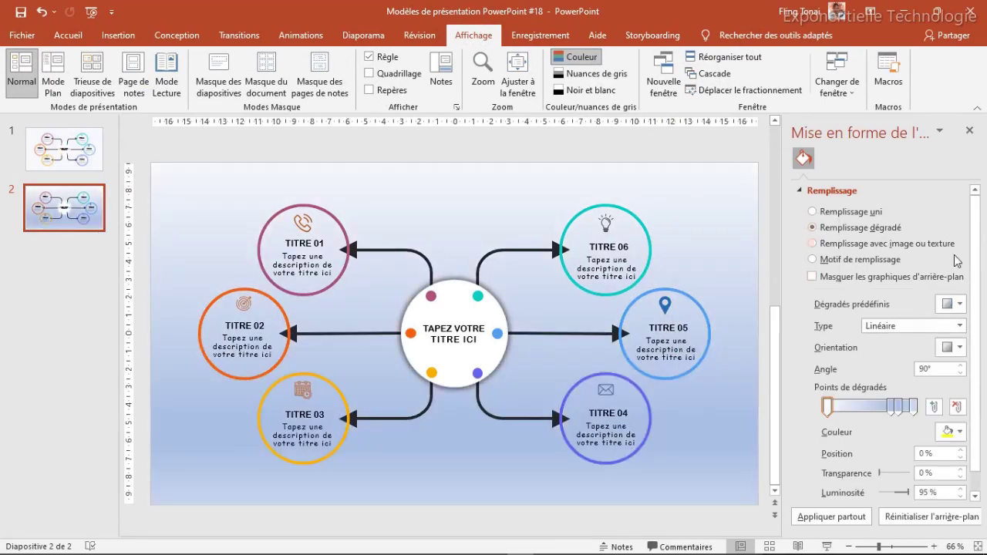
left_click(899, 412)
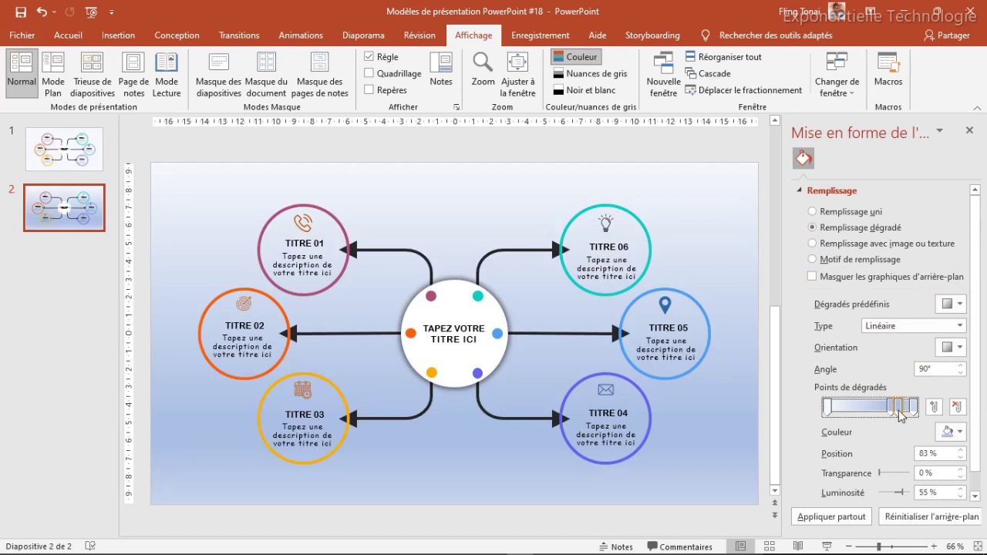
key("Delete")
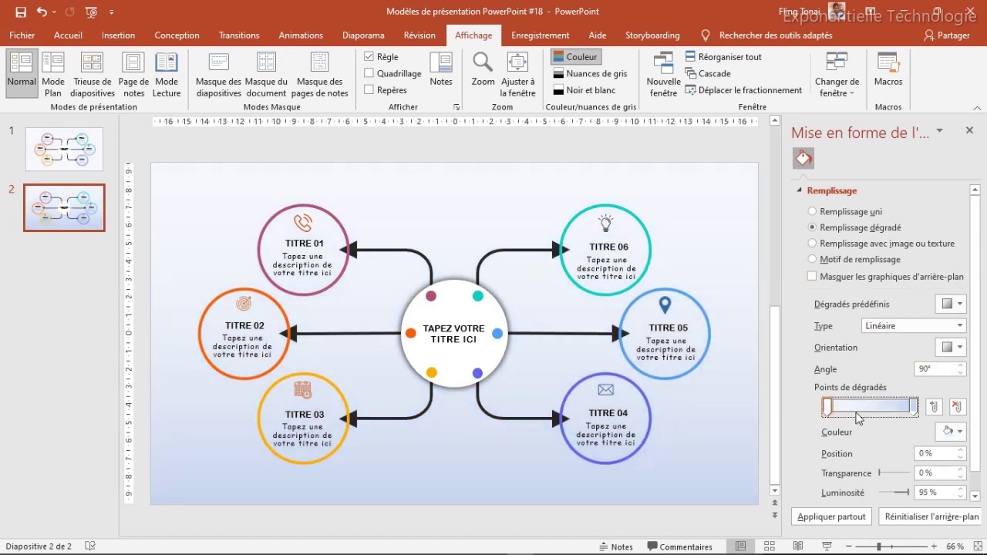
left_click_drag(828, 410, 919, 416)
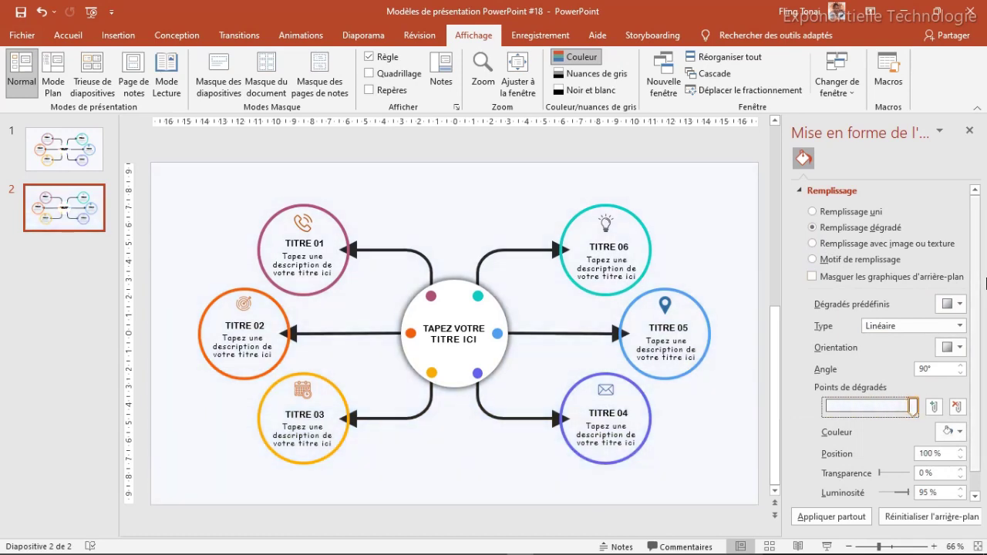
left_click(970, 132)
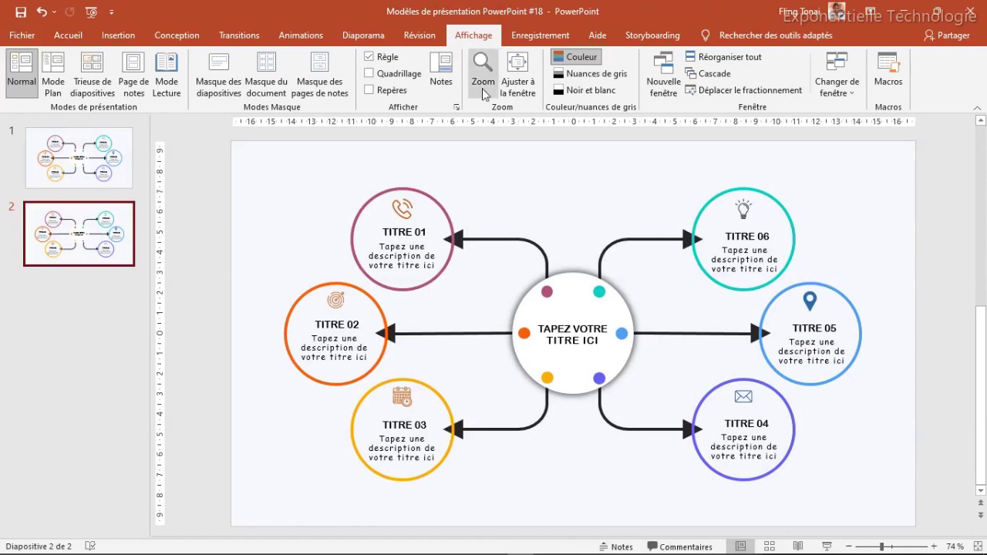
Step: Run the slideshow from the first slide and advance to the rebuilt infographic
left_click(359, 38)
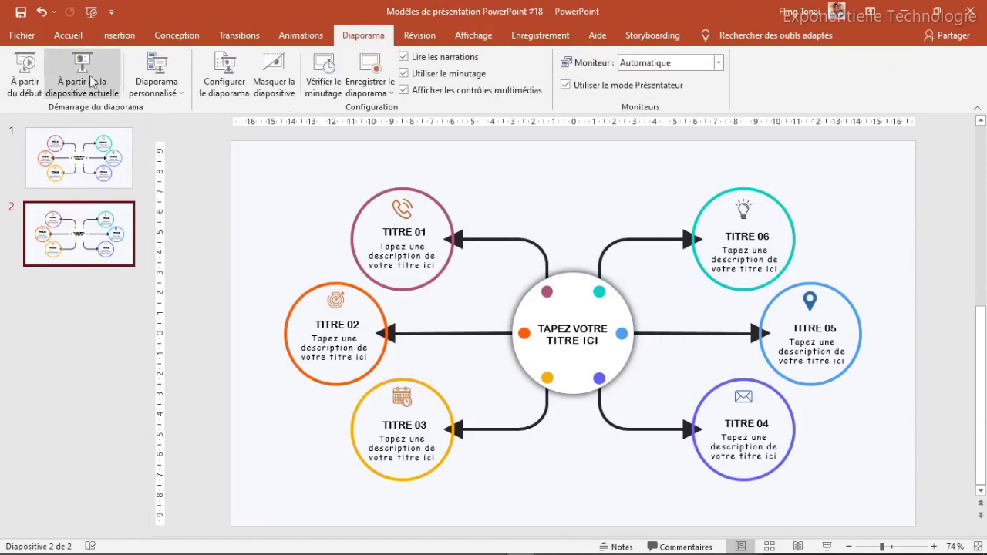
left_click(37, 85)
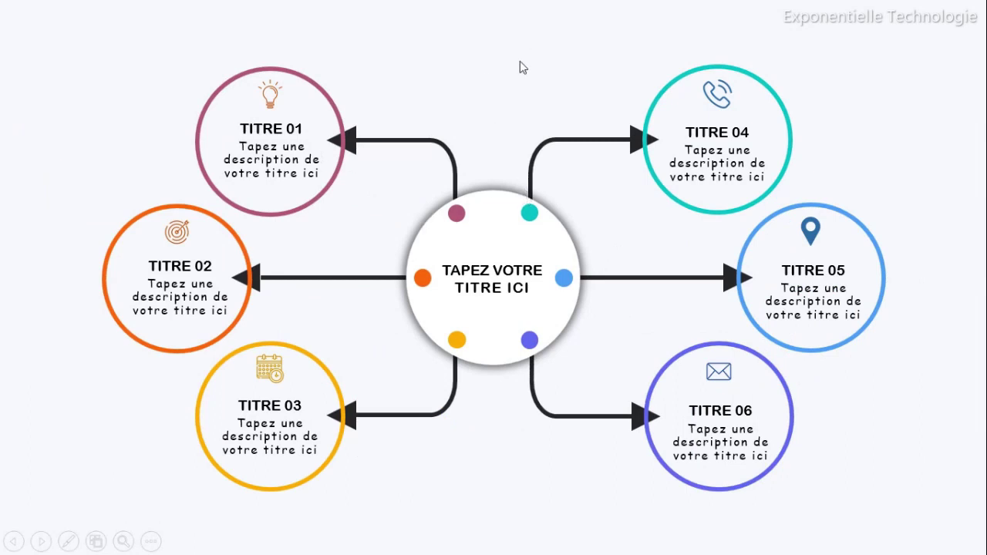
left_click(491, 87)
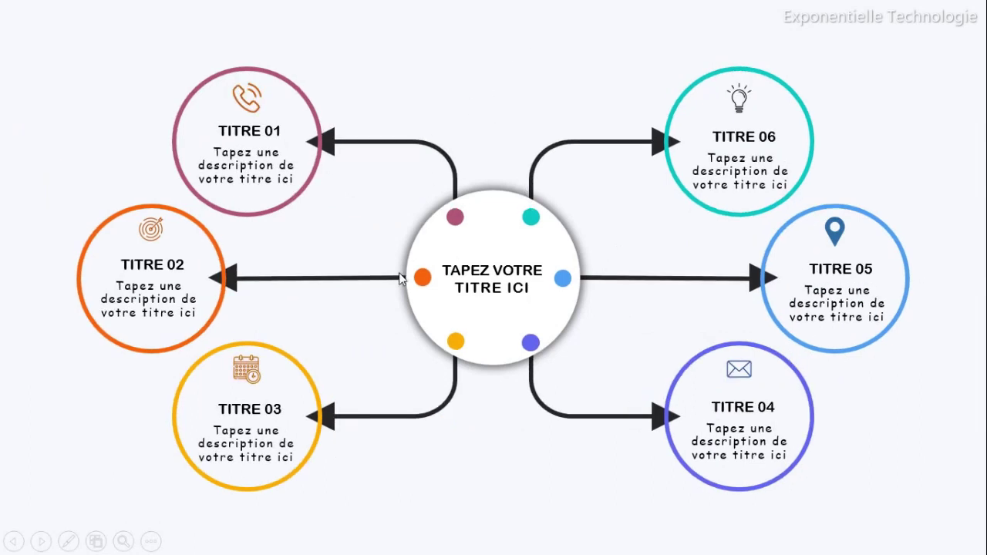